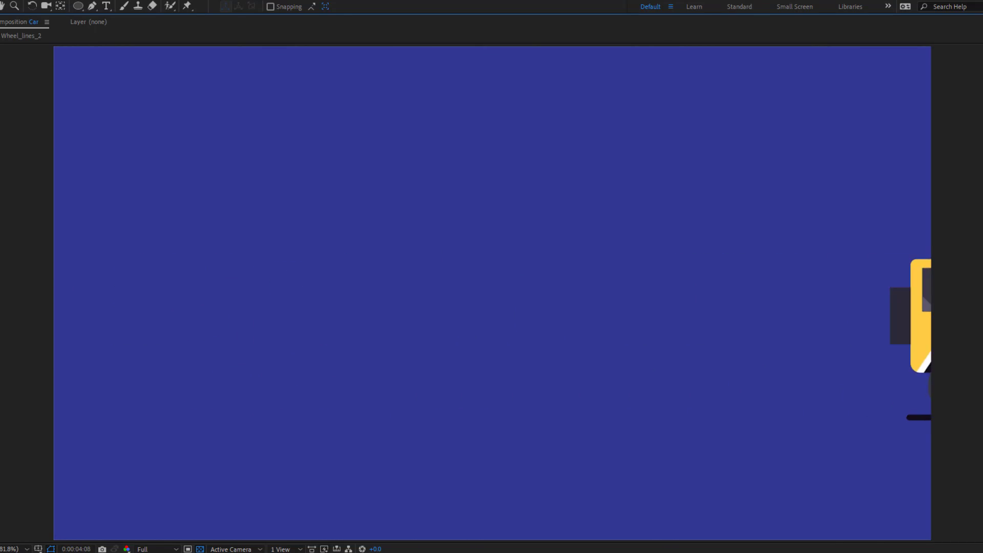
# Preview the finished rig by tilting the car body, selecting the reflection, and stepping back through frames
pyautogui.press('`')
pyautogui.click(446, 229)
pyautogui.press('w')
pyautogui.moveTo(567, 240)
pyautogui.mouseDown()
pyautogui.moveTo(567, 231)
pyautogui.moveTo(567, 240)
pyautogui.mouseUp()
pyautogui.press('v')
pyautogui.click(439, 177)
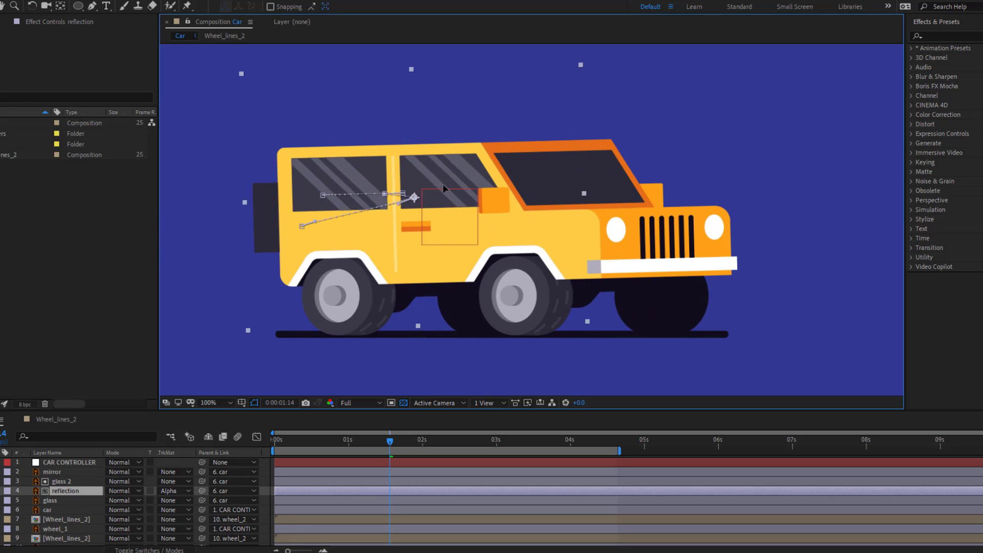
pyautogui.moveTo(390, 441)
pyautogui.mouseDown()
pyautogui.moveTo(354, 444)
pyautogui.moveTo(398, 444)
pyautogui.moveTo(364, 444)
pyautogui.moveTo(382, 445)
pyautogui.mouseUp()
pyautogui.press('.')
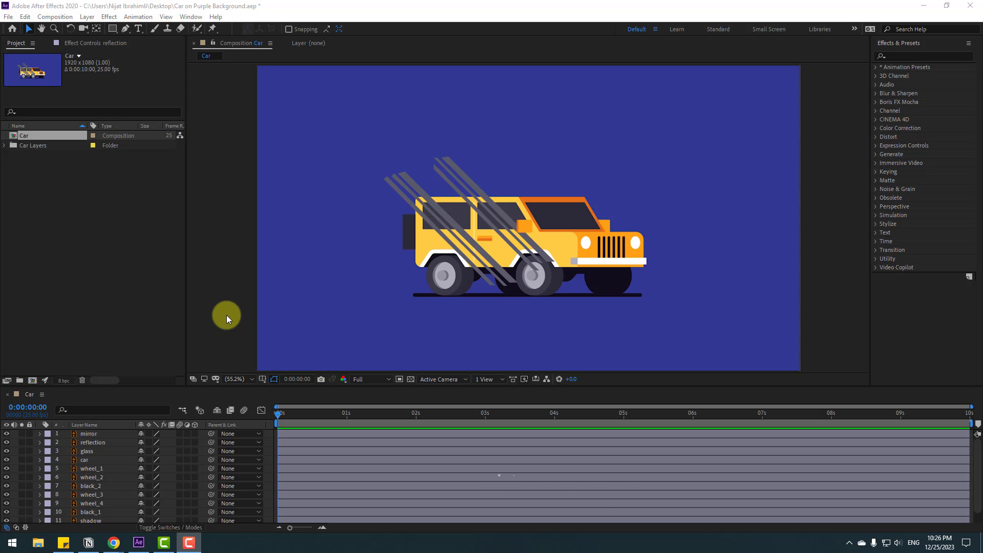
# Create a new Null Object layer and rename it CAR CONTROLLER
pyautogui.click(90, 19)
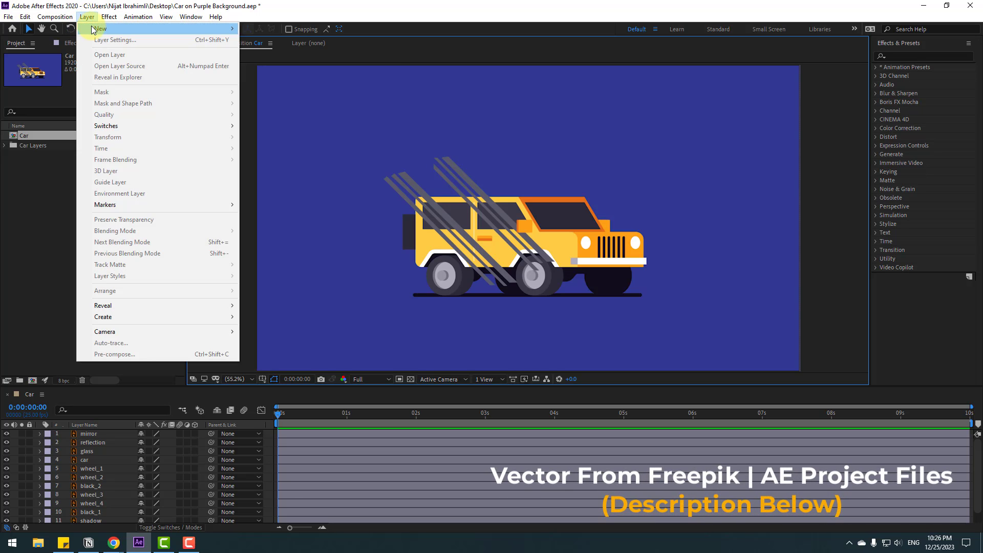
pyautogui.moveTo(123, 28)
pyautogui.click(281, 77)
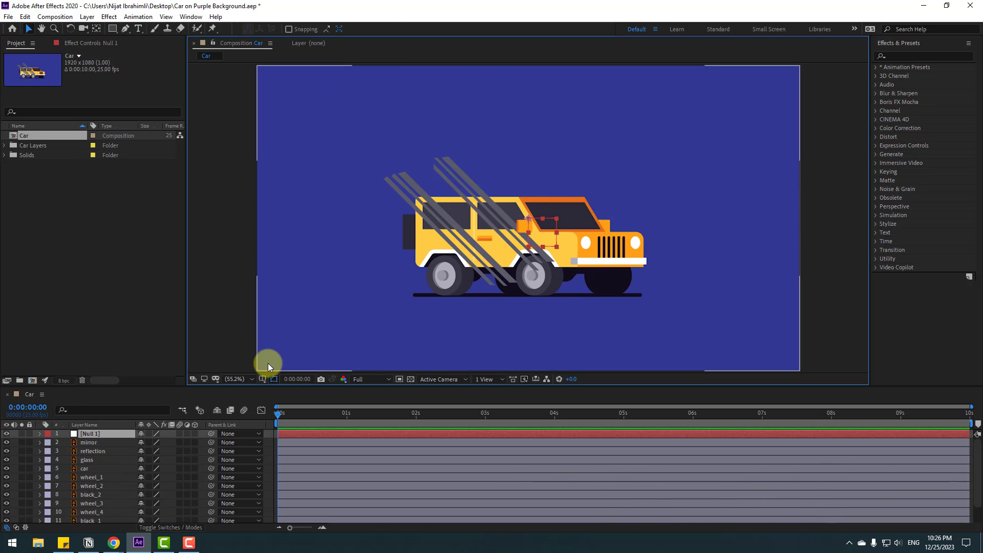
pyautogui.click(89, 433)
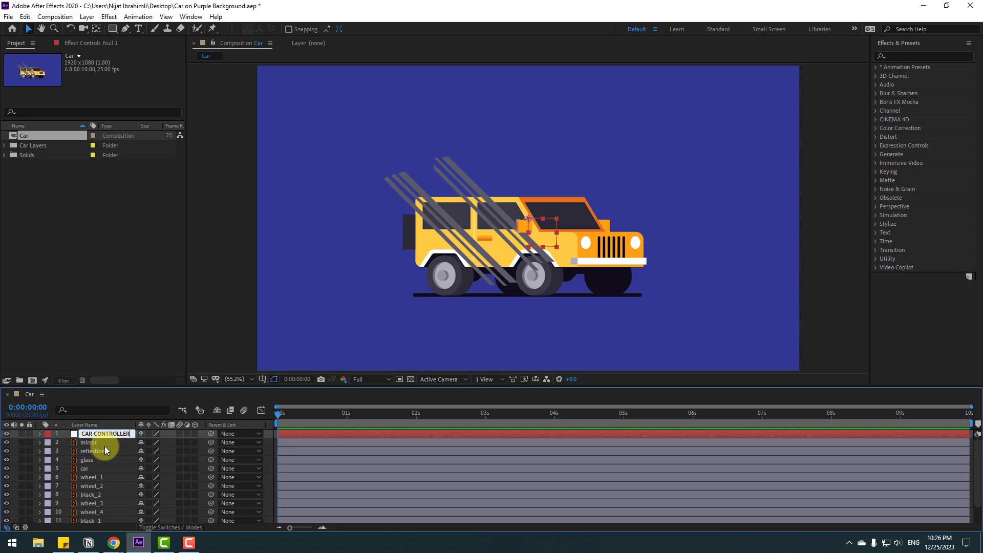
pyautogui.press('Return')
# Center the null's anchor point, move it over the car body, and enlarge the timeline panel
pyautogui.scroll(4, 617, 254)
pyautogui.scroll(-2, 619, 265)
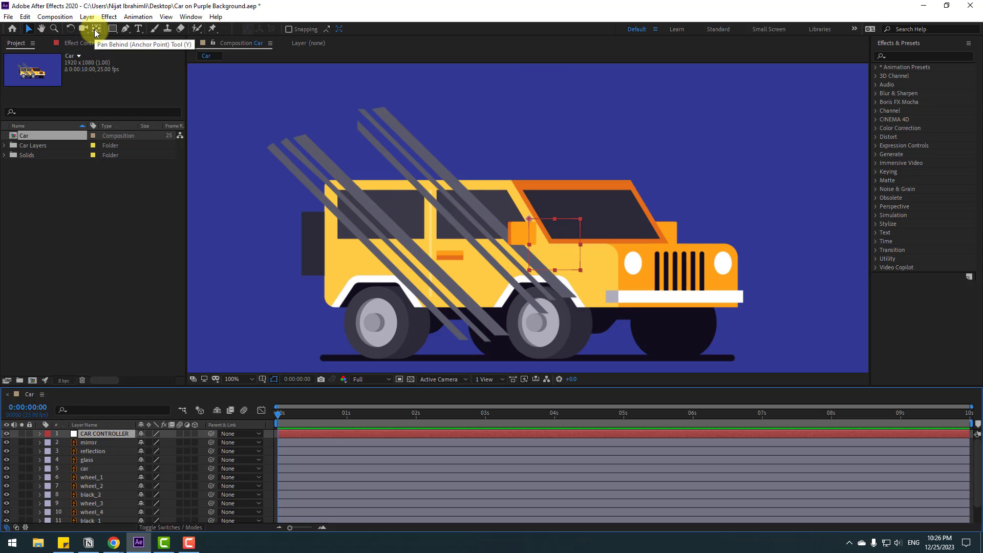
pyautogui.hotkey('ctrl', 'alt', 'Home')
pyautogui.press("'")
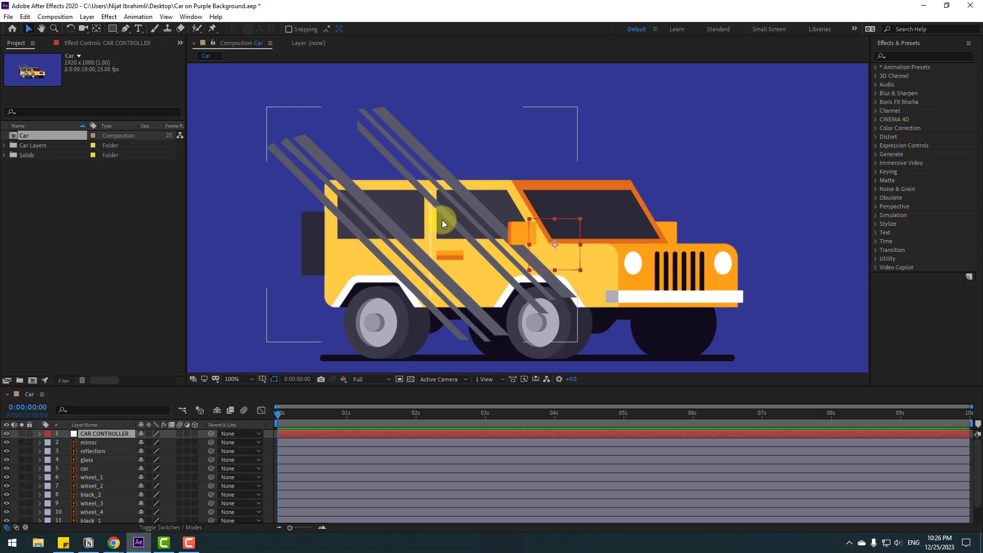
pyautogui.press("'")
pyautogui.moveTo(557, 243); pyautogui.dragTo(480, 251)
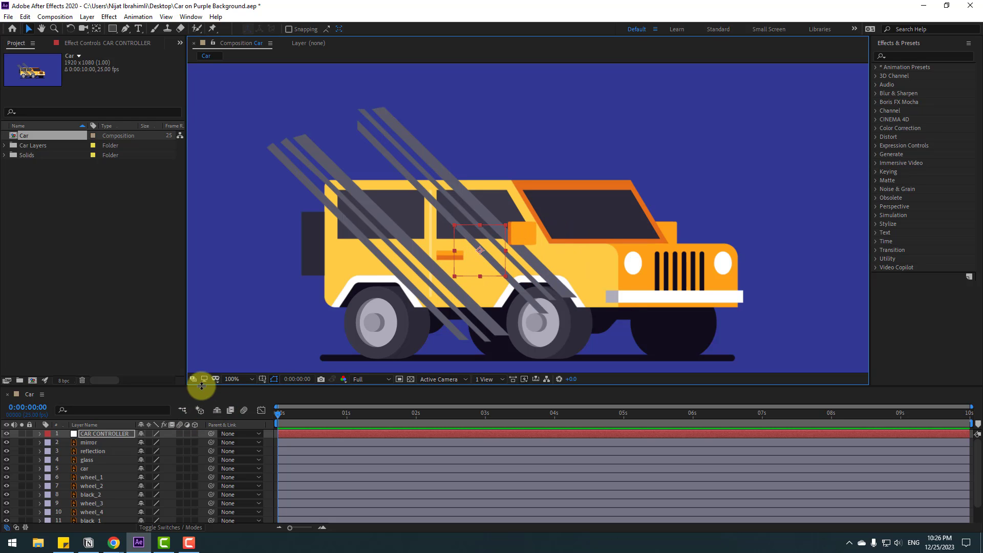
pyautogui.moveTo(201, 385); pyautogui.dragTo(204, 342)
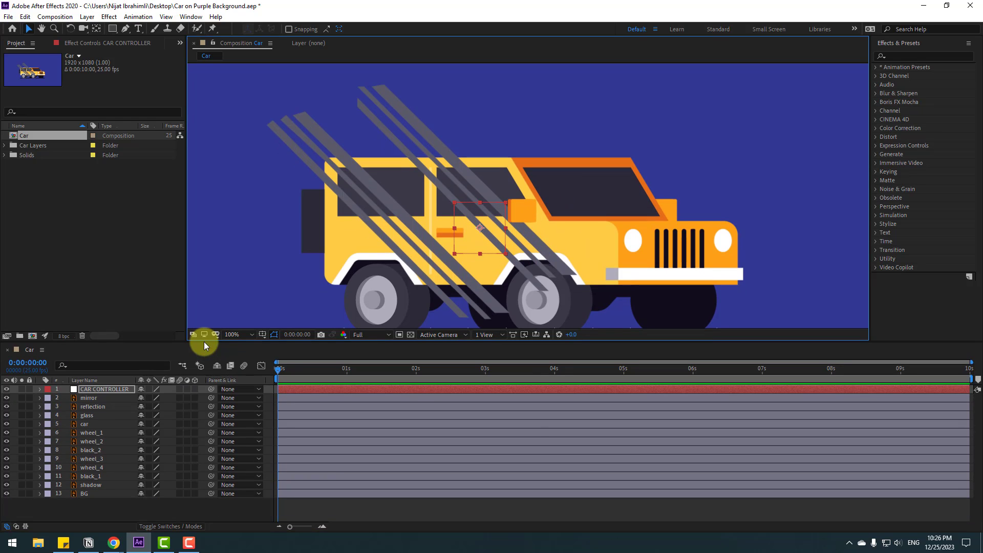
# Lock the BG layer and parent shadow to CAR CONTROLLER
pyautogui.click(100, 496)
pyautogui.click(29, 493)
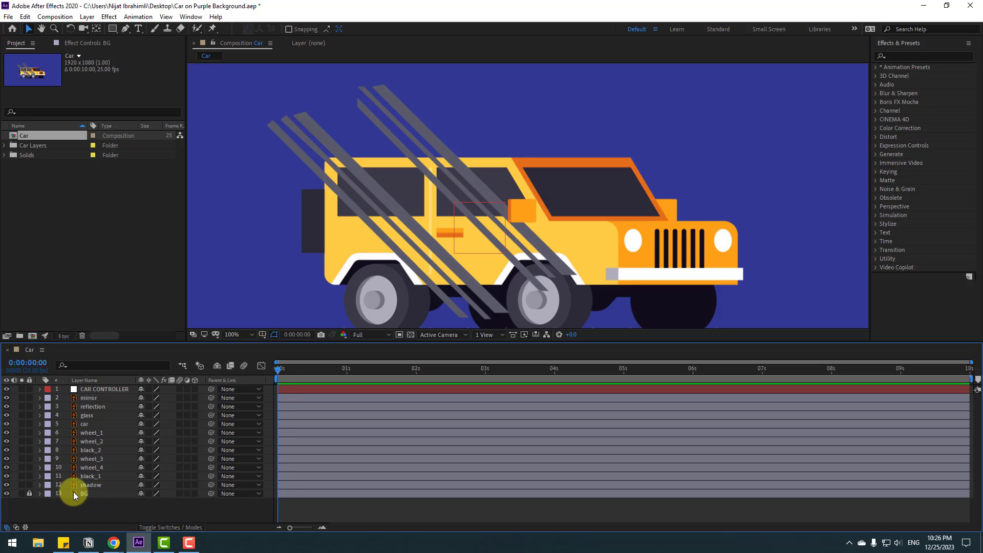
pyautogui.click(91, 487)
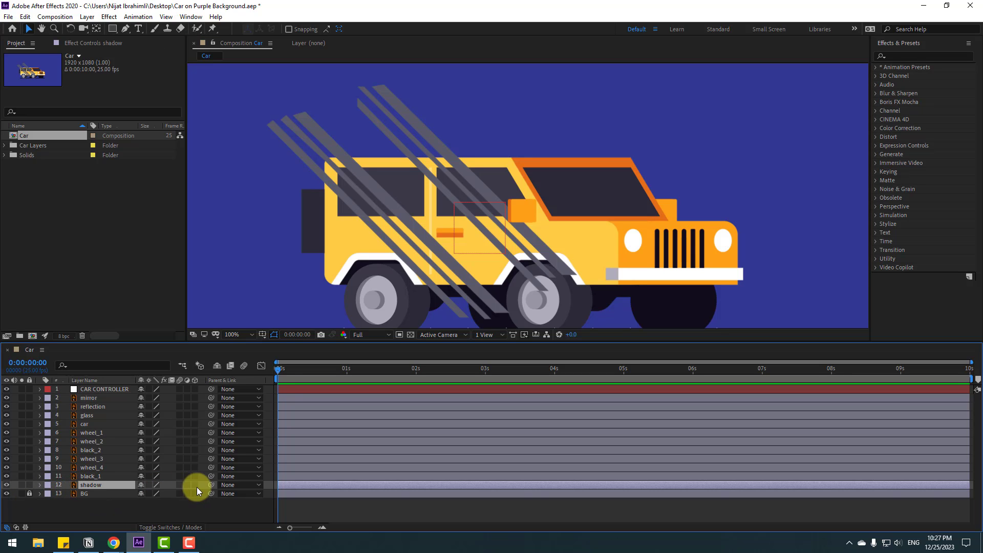
pyautogui.moveTo(210, 486); pyautogui.dragTo(99, 393)
# Parent black_1 and black_2 to car, and car to CAR CONTROLLER
pyautogui.click(97, 478)
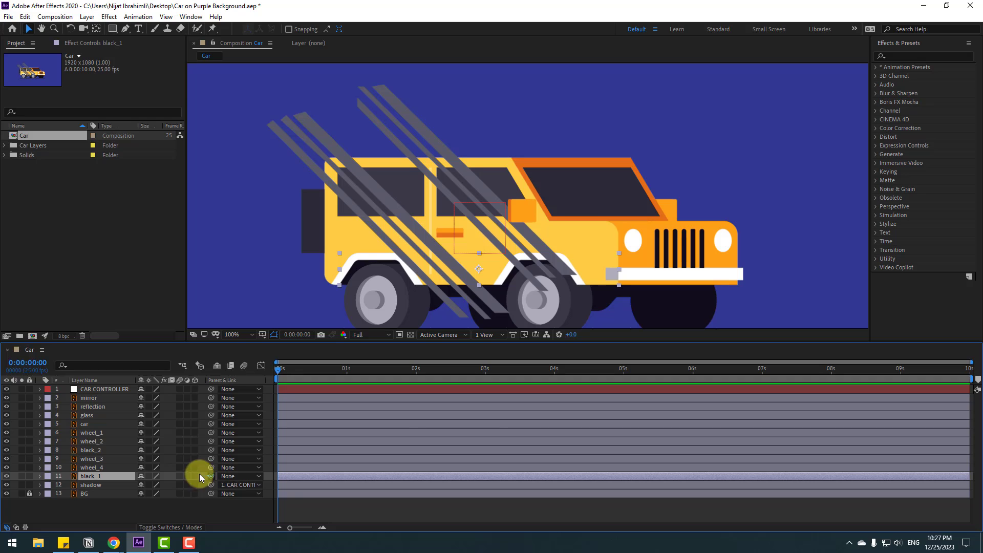
pyautogui.moveTo(211, 476); pyautogui.dragTo(90, 428)
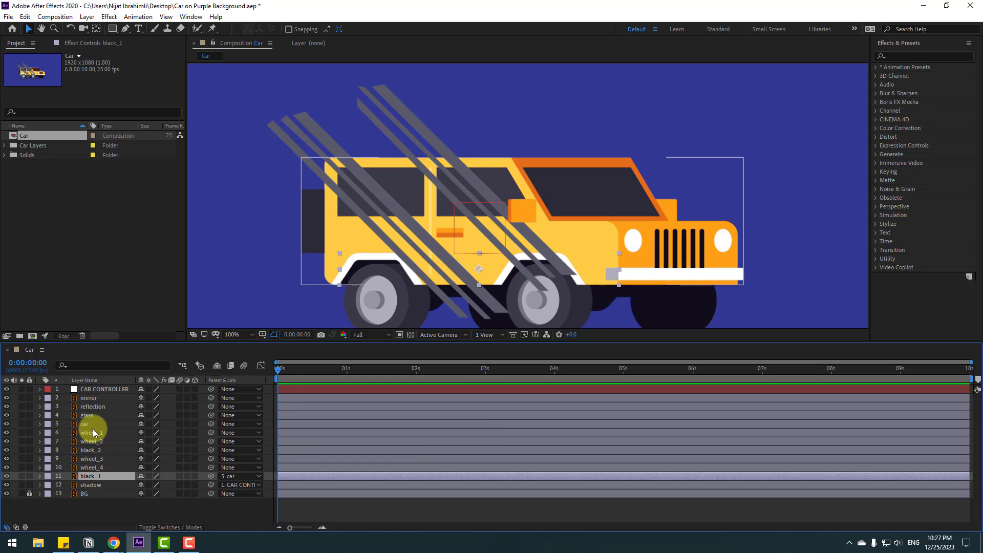
pyautogui.click(92, 450)
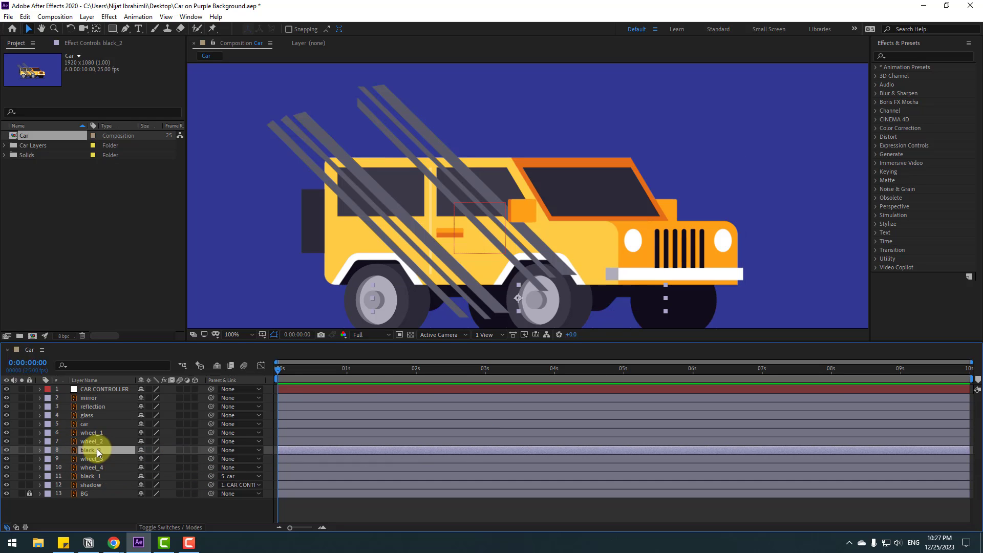
pyautogui.moveTo(207, 447); pyautogui.dragTo(88, 425)
pyautogui.click(88, 424)
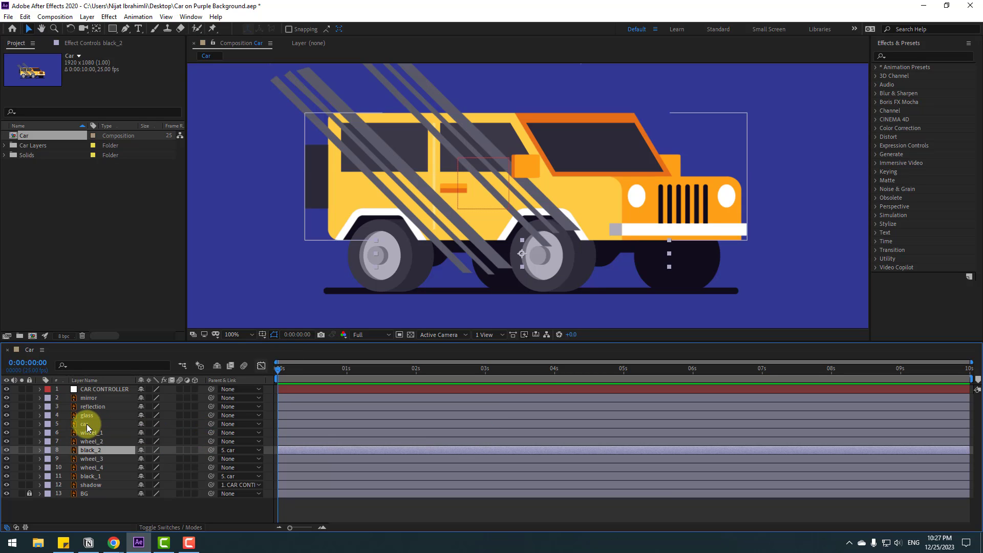
pyautogui.moveTo(211, 424); pyautogui.dragTo(86, 391)
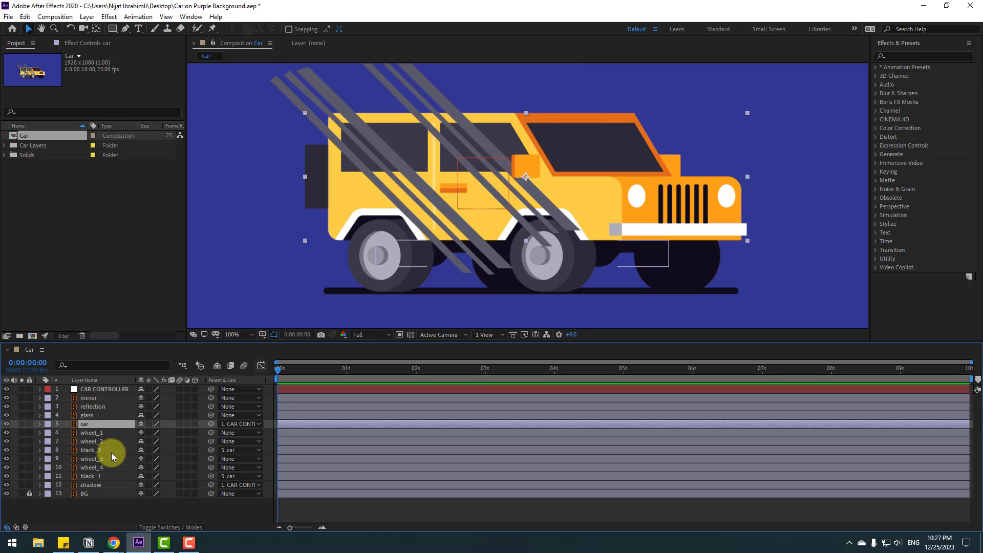
# Solo black_2 and black_1 briefly to check what each layer shows
pyautogui.click(91, 450)
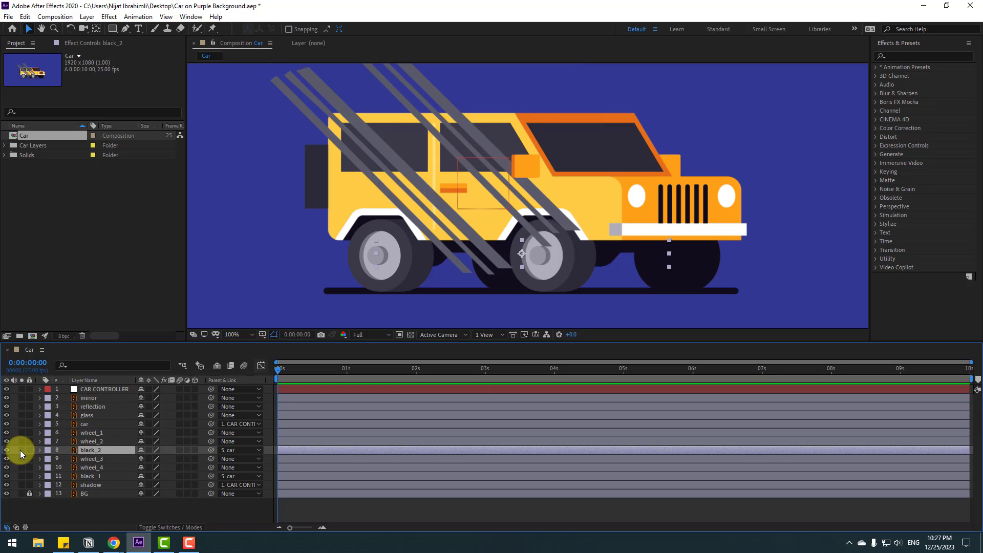
pyautogui.click(21, 451)
pyautogui.click(21, 450)
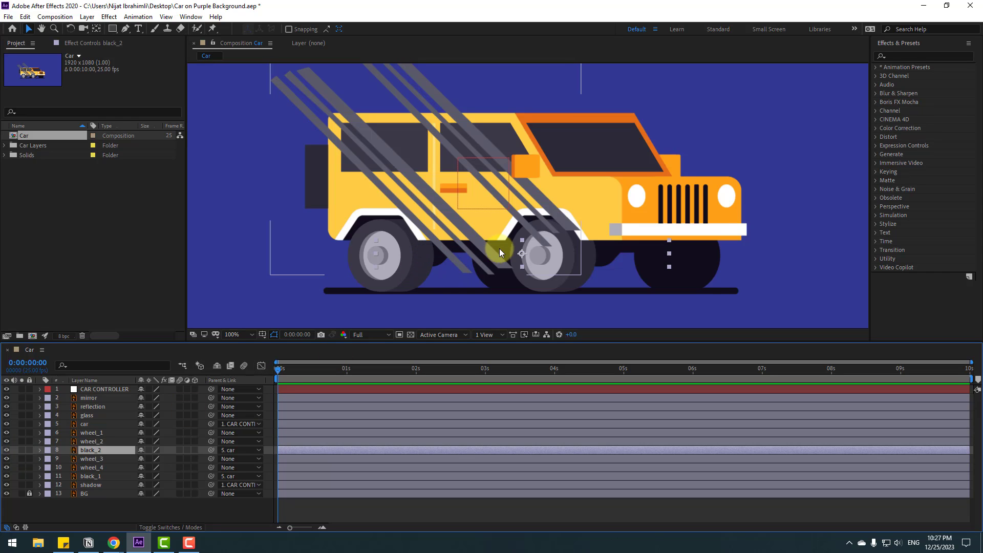
pyautogui.click(91, 476)
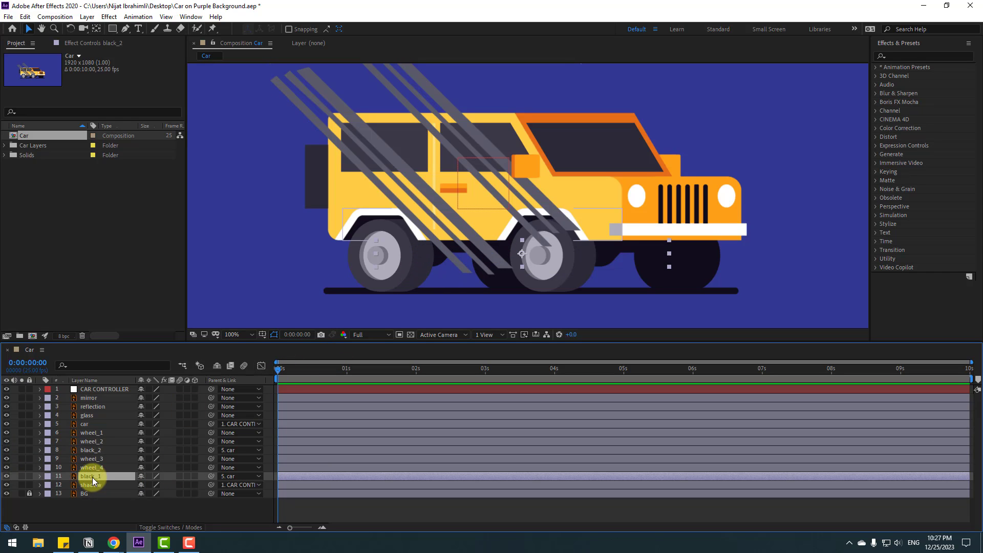
pyautogui.click(21, 476)
pyautogui.click(21, 476)
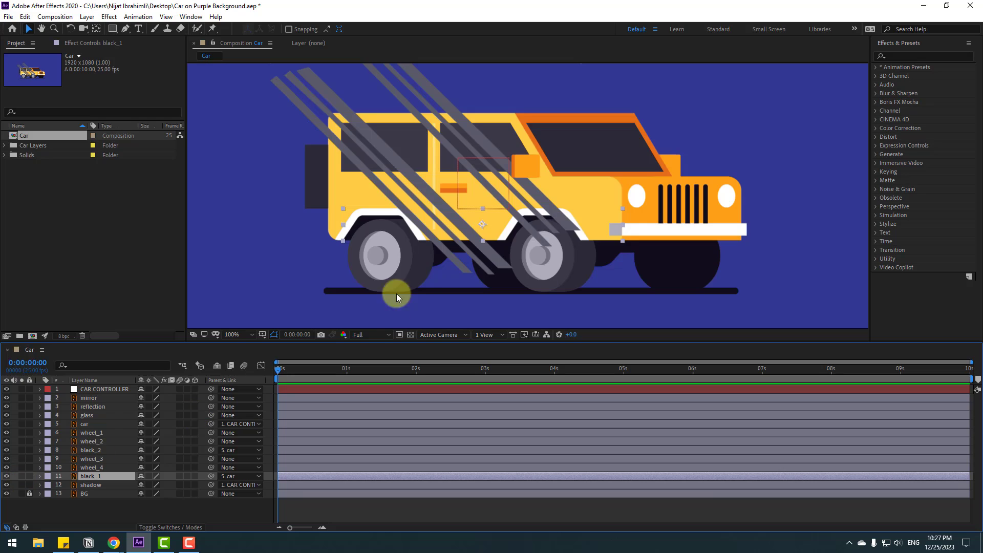
# Parent wheel_1 through wheel_4 to CAR CONTROLLER and move the null to test the rig
pyautogui.click(94, 511)
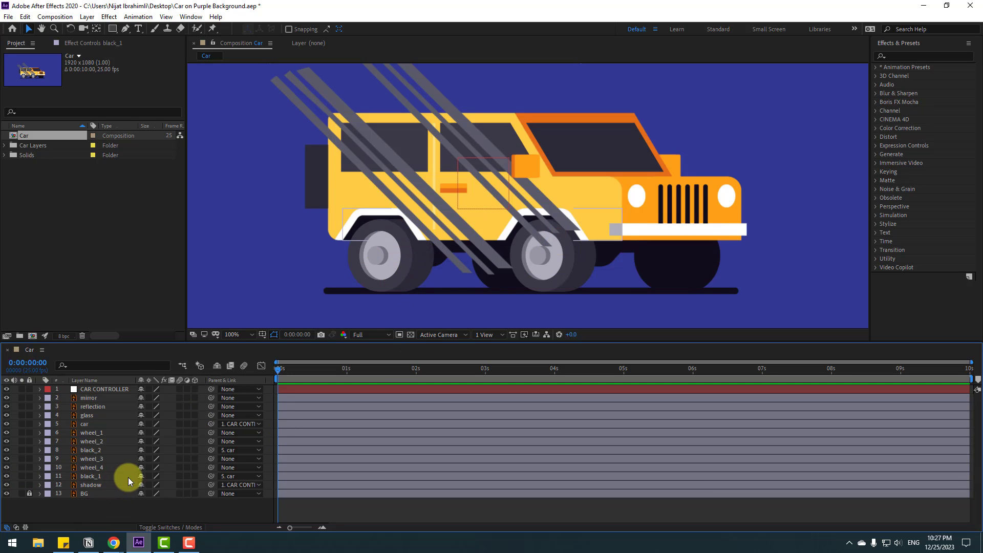
pyautogui.click(103, 434)
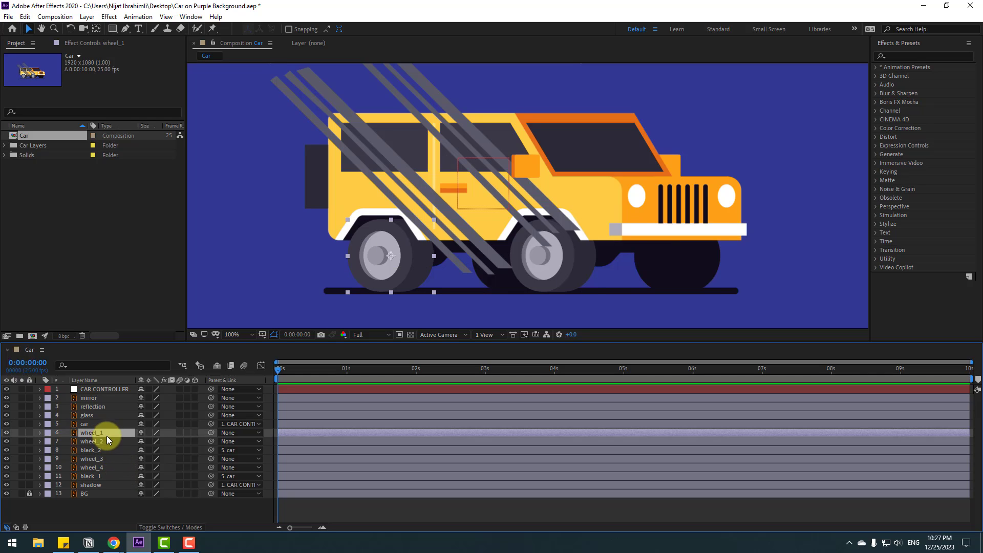
pyautogui.keyDown('ctrl'); pyautogui.click(101, 441); pyautogui.keyUp('ctrl')
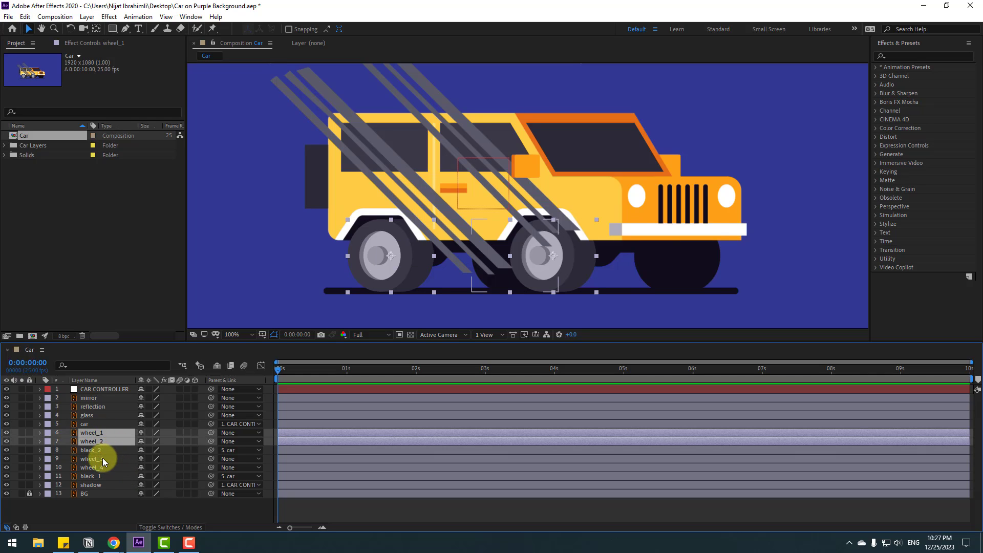
pyautogui.keyDown('ctrl'); pyautogui.click(103, 458); pyautogui.keyUp('ctrl')
pyautogui.keyDown('ctrl'); pyautogui.click(99, 467); pyautogui.keyUp('ctrl')
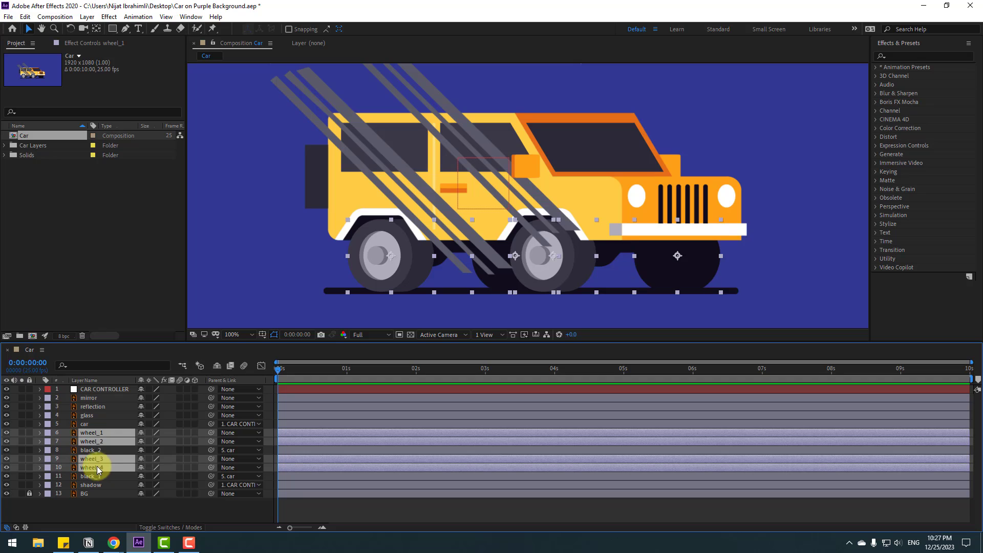
pyautogui.moveTo(212, 431); pyautogui.dragTo(89, 389)
pyautogui.click(89, 392)
pyautogui.moveTo(479, 205); pyautogui.dragTo(484, 184)
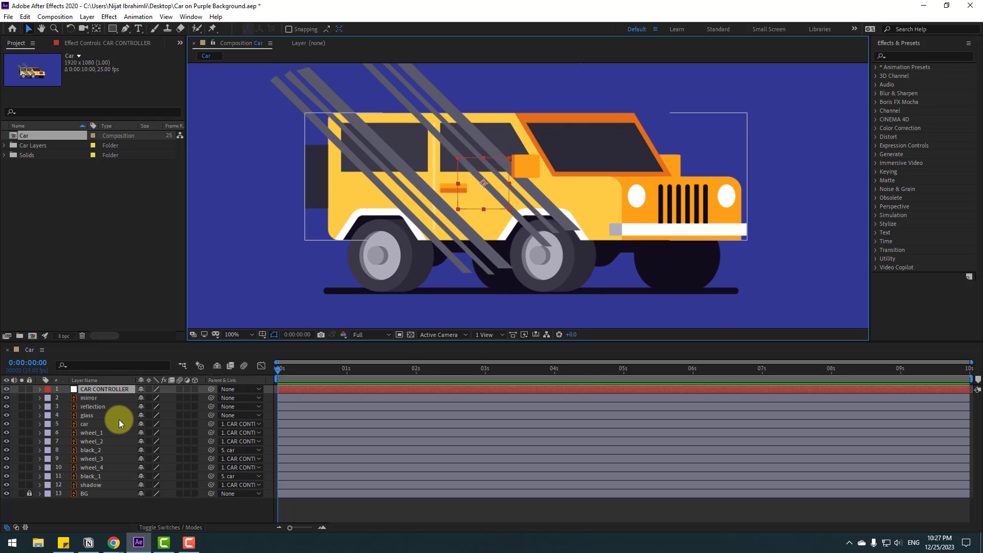
# Parent the reflection and glass layers to car
pyautogui.click(102, 408)
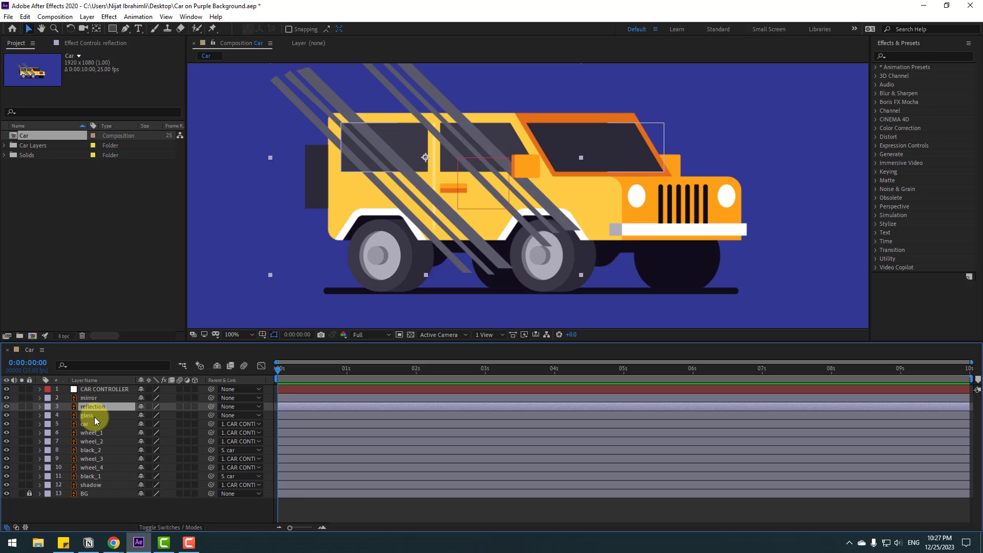
pyautogui.keyDown('ctrl'); pyautogui.click(94, 416); pyautogui.keyUp('ctrl')
pyautogui.moveTo(211, 406); pyautogui.dragTo(86, 424)
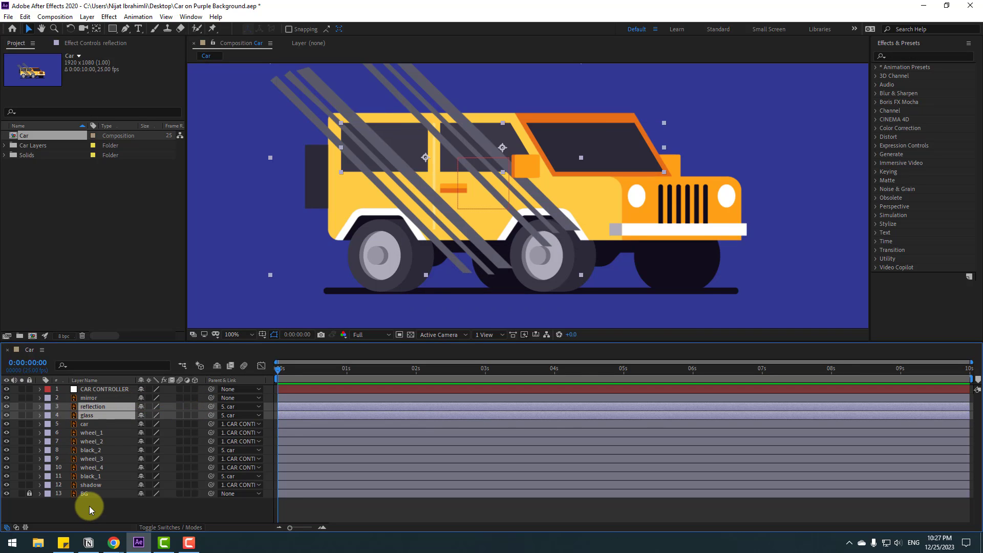
pyautogui.click(89, 506)
# Duplicate glass as glass 2 and move reflection between glass 2 and glass
pyautogui.click(103, 416)
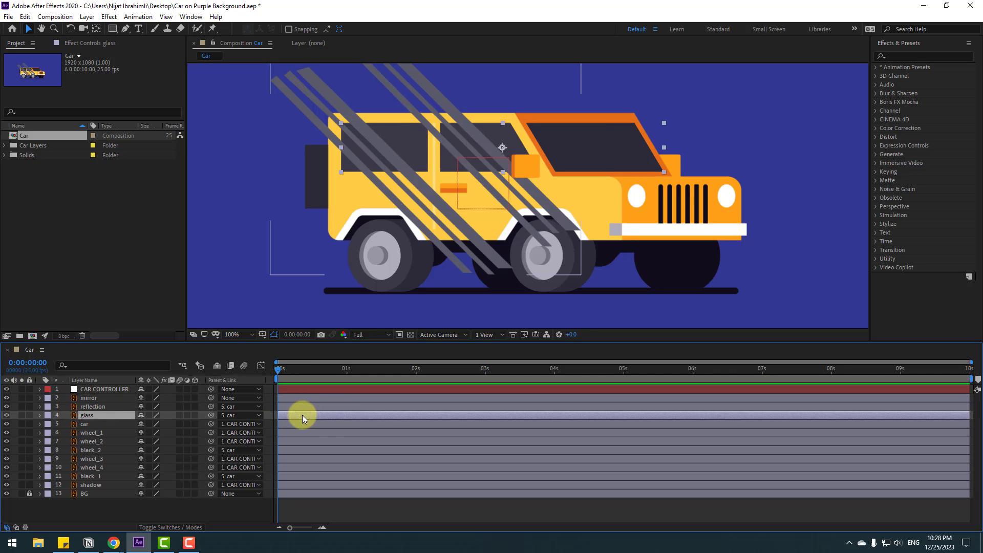
pyautogui.hotkey('ctrl', 'd')
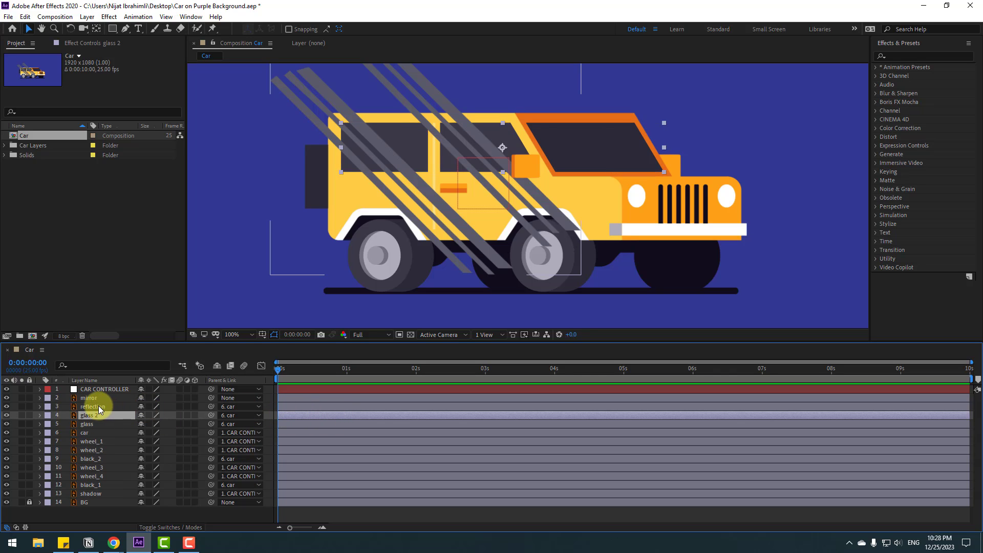
pyautogui.click(98, 406)
pyautogui.moveTo(94, 408); pyautogui.dragTo(97, 416)
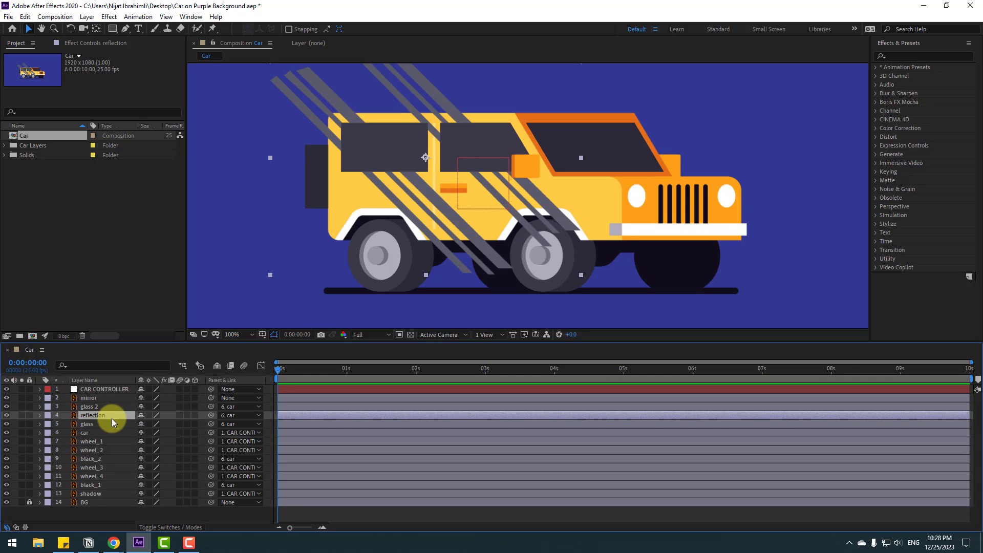
# Set reflection's Track Matte to Alpha Matte "glass 2" and slide the stripes across the windows
pyautogui.click(175, 530)
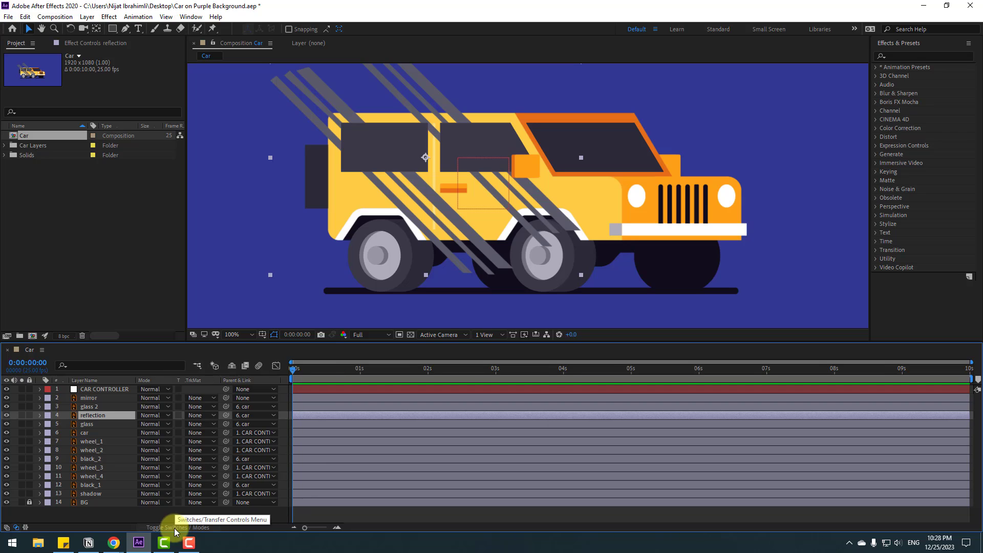
pyautogui.click(195, 416)
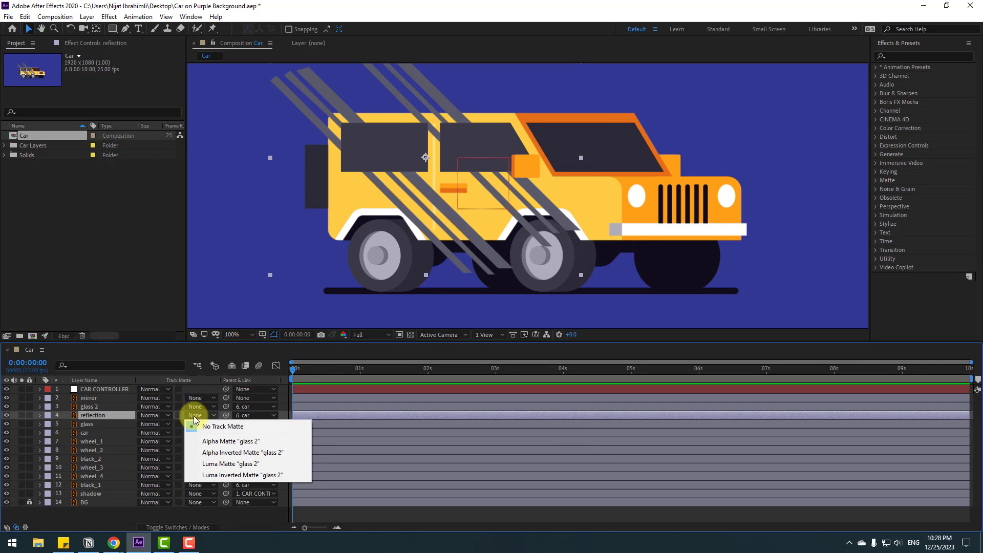
pyautogui.click(261, 443)
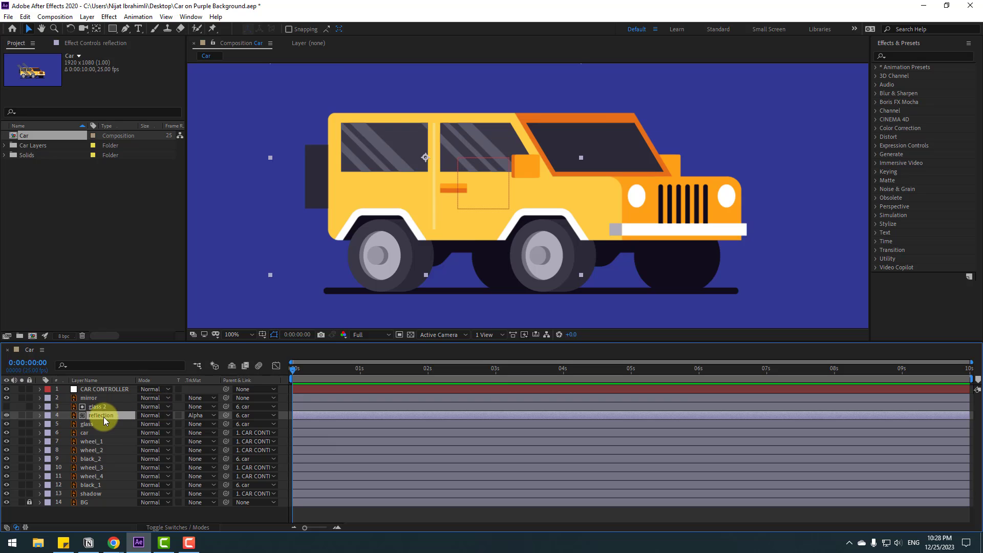
pyautogui.moveTo(407, 161); pyautogui.dragTo(430, 145)
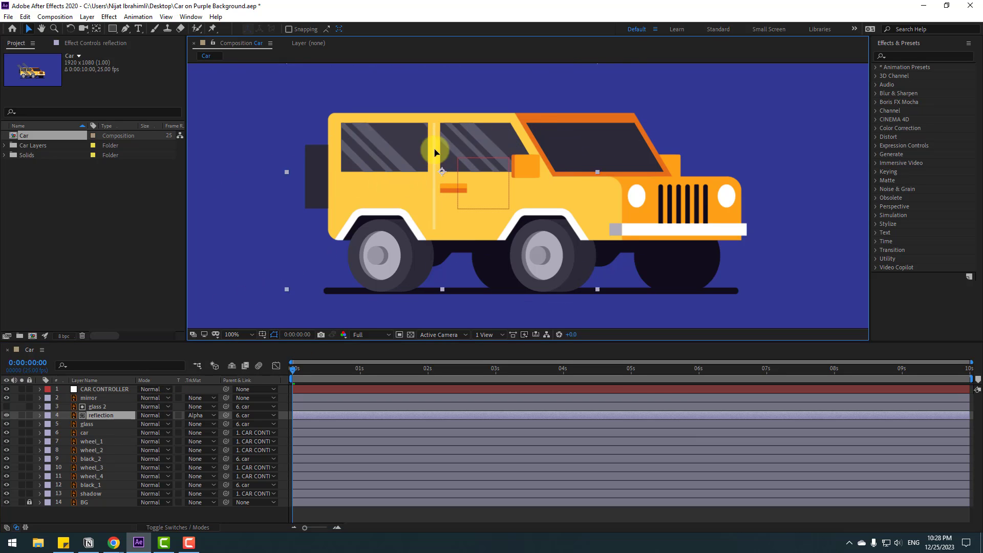
pyautogui.click(86, 434)
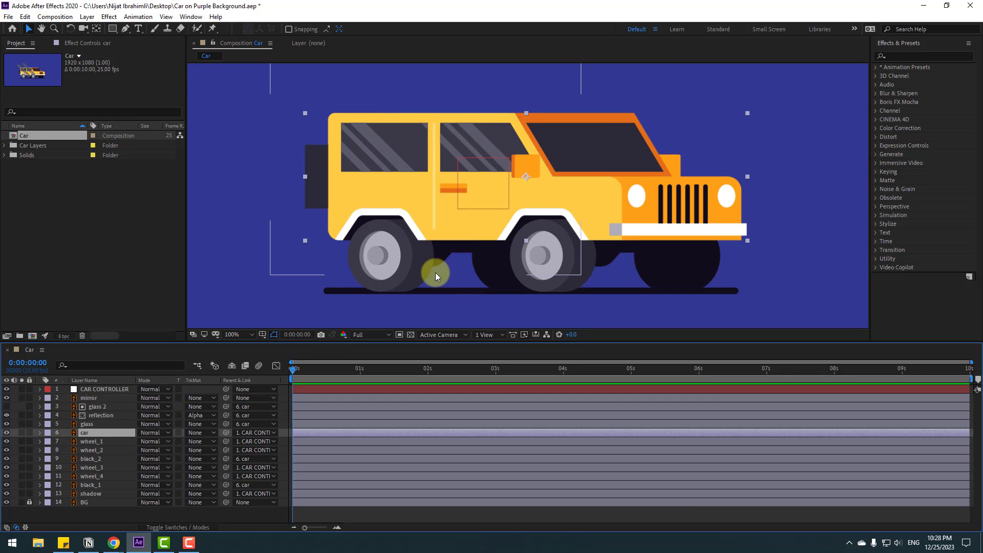
# Lower the car body's anchor point slightly with the Pan Behind tool
pyautogui.moveTo(508, 214); pyautogui.dragTo(527, 254)
pyautogui.hotkey('ctrl', 'z')
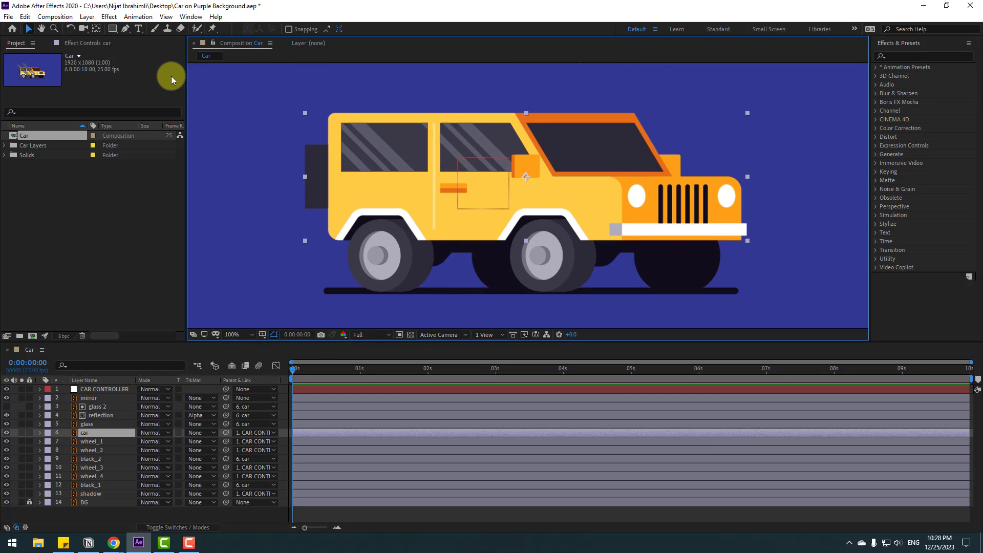
pyautogui.click(94, 30)
pyautogui.moveTo(526, 178); pyautogui.dragTo(525, 182)
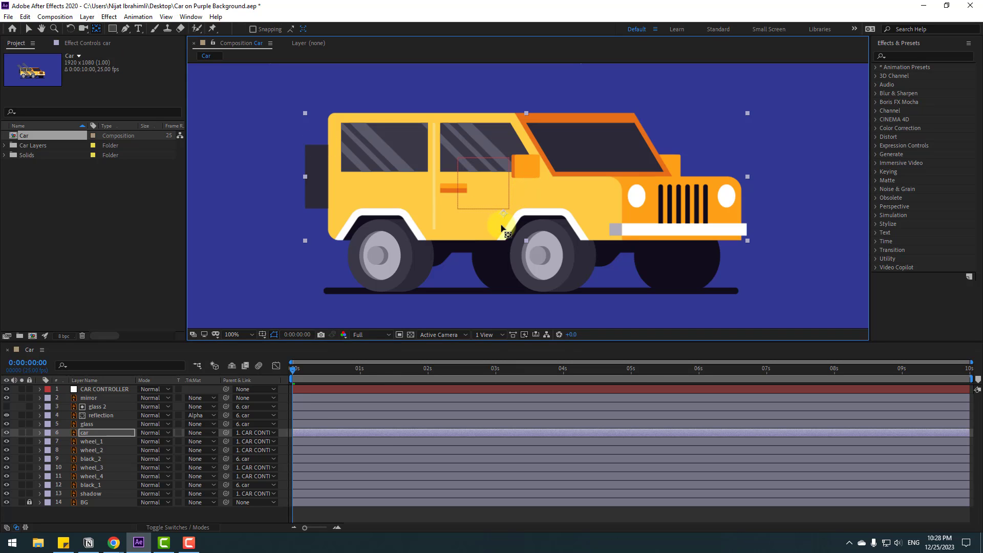
pyautogui.moveTo(499, 238); pyautogui.dragTo(500, 241)
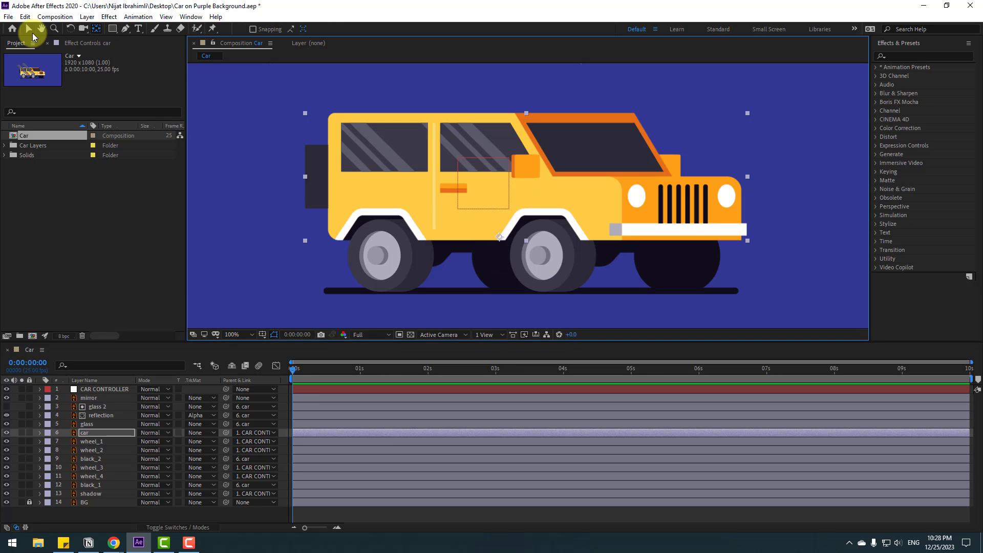
pyautogui.click(29, 30)
# Test-tilt the car body by scrubbing its Rotation, leaving it at 0°
pyautogui.click(92, 434)
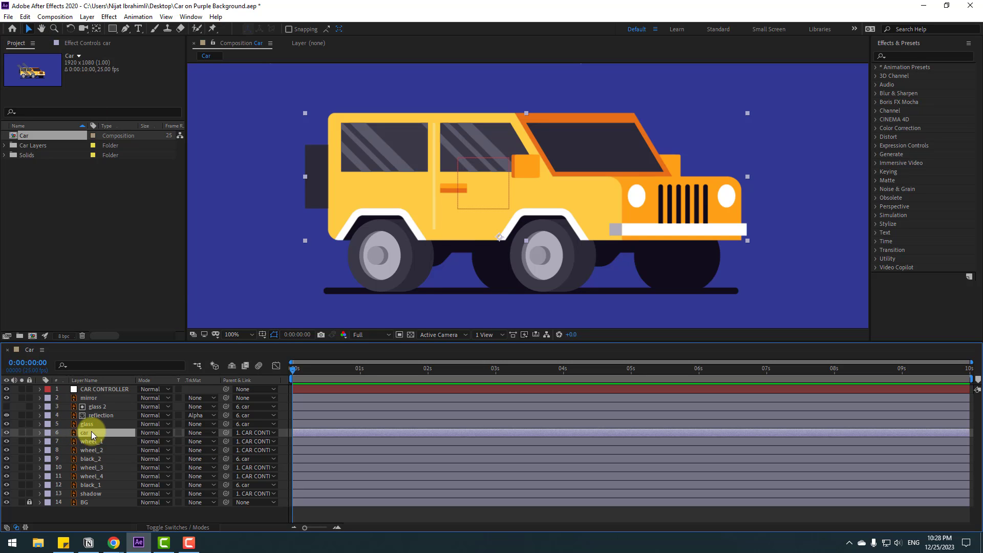
pyautogui.press('r')
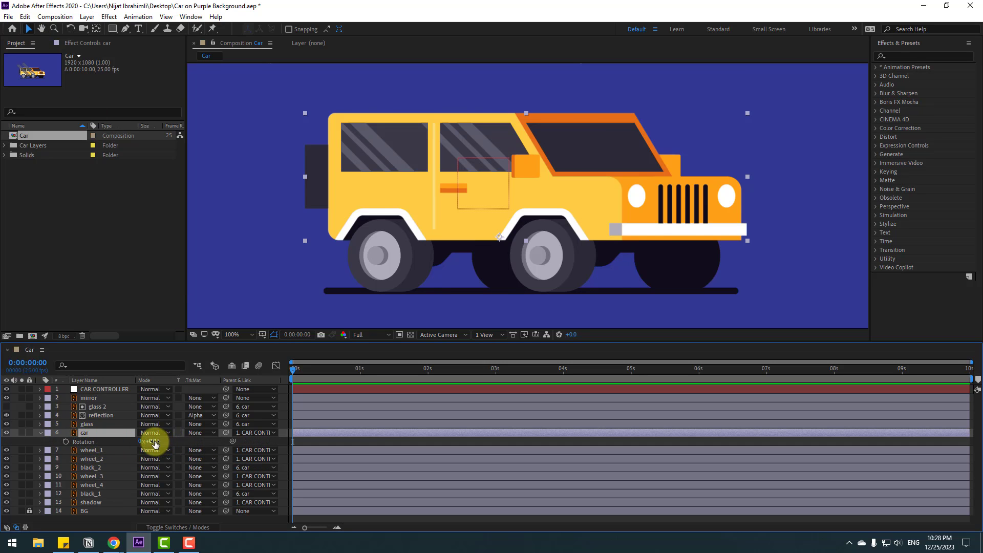
pyautogui.moveTo(156, 444); pyautogui.dragTo(163, 458)
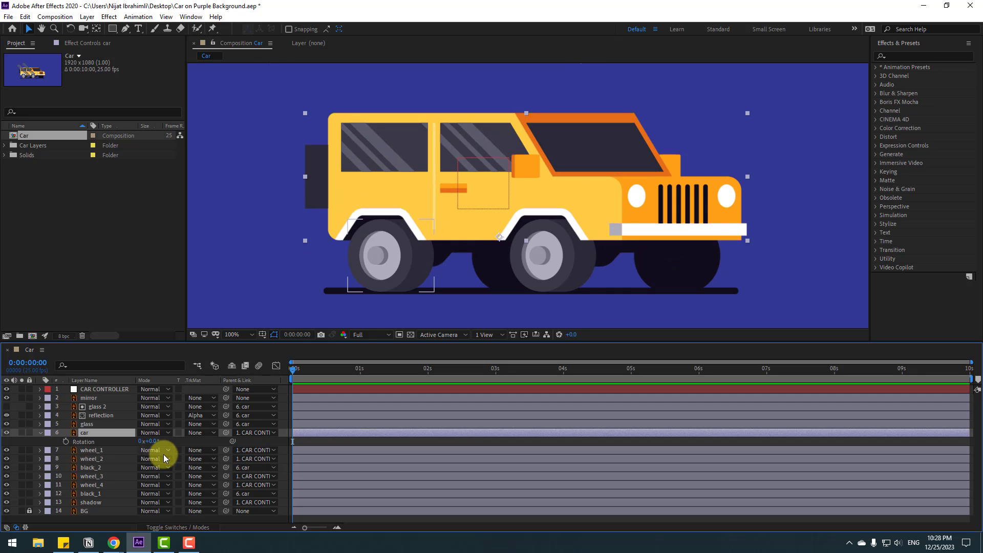
pyautogui.click(39, 434)
# Reveal CAR CONTROLLER's Position, then parent the mirror layer to the car body
pyautogui.click(101, 390)
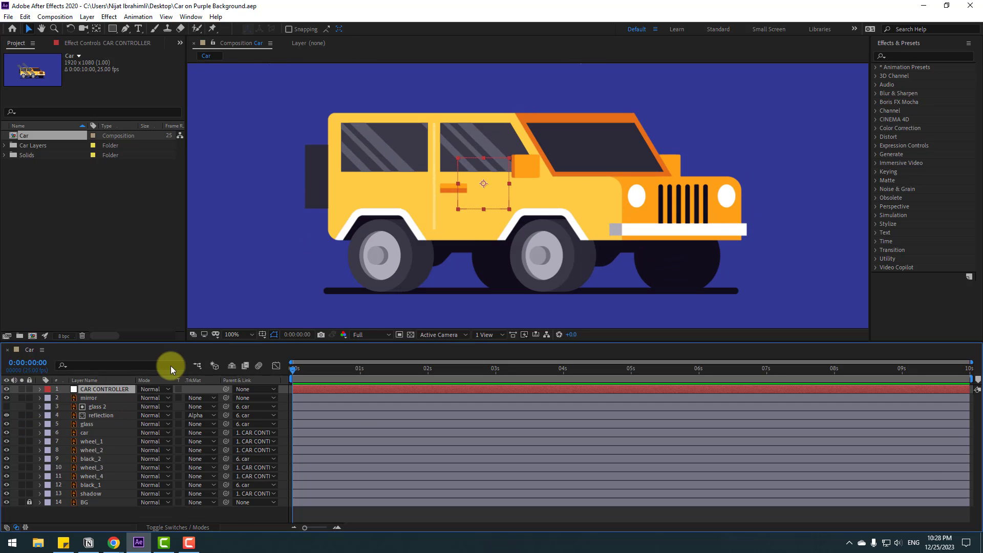
pyautogui.scroll(-4, 398, 252)
pyautogui.scroll(2, 399, 254)
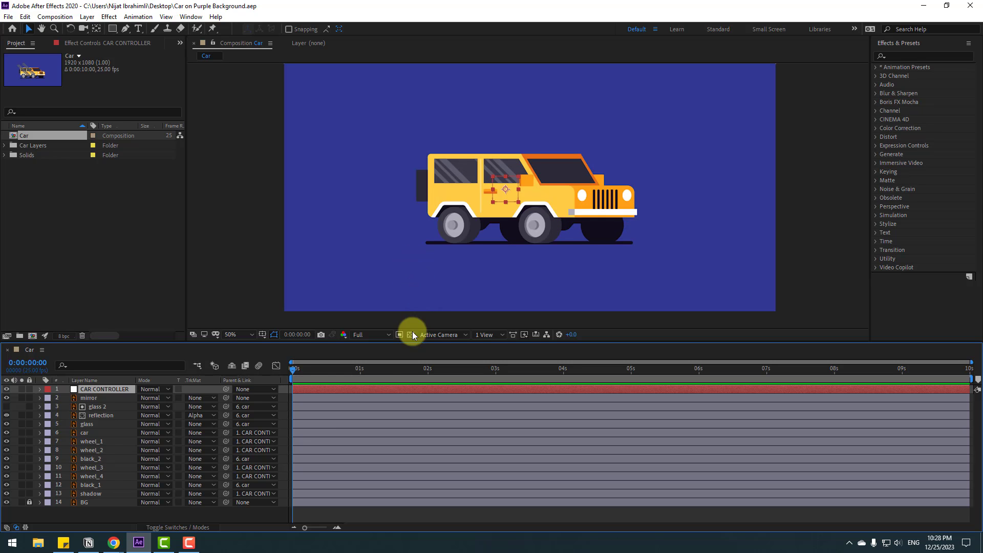
pyautogui.press('p')
pyautogui.moveTo(149, 398); pyautogui.dragTo(35, 397)
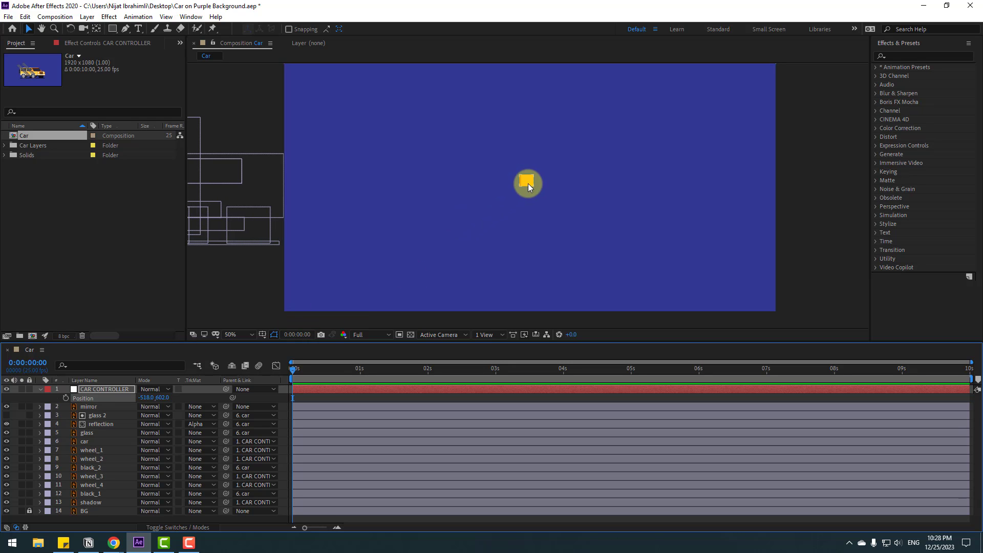
pyautogui.hotkey('ctrl', 'z')
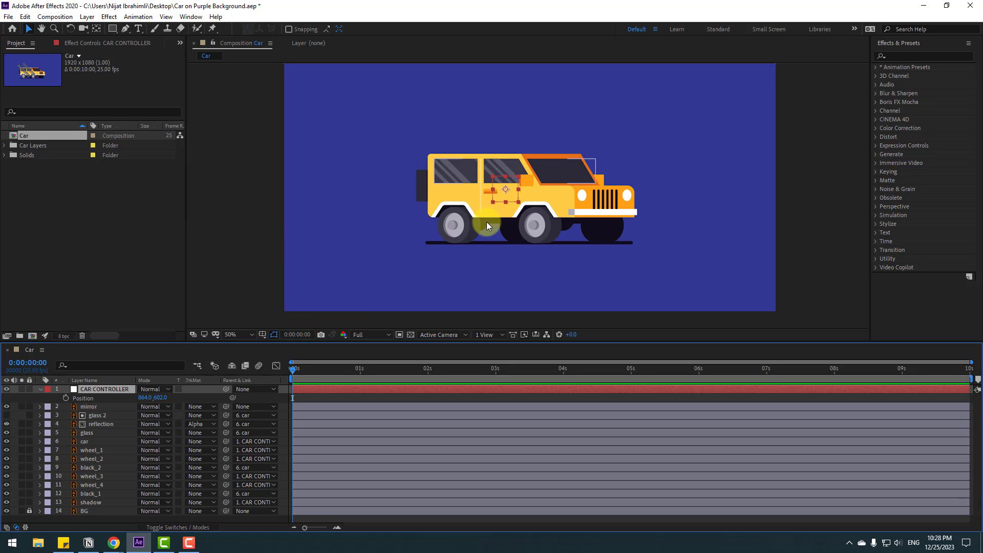
pyautogui.click(88, 408)
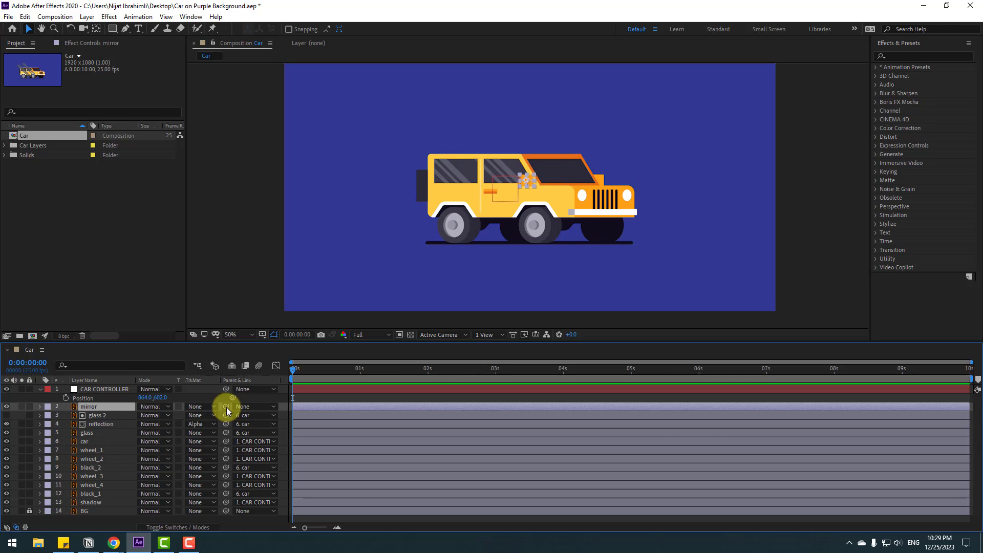
pyautogui.moveTo(227, 408); pyautogui.dragTo(96, 442)
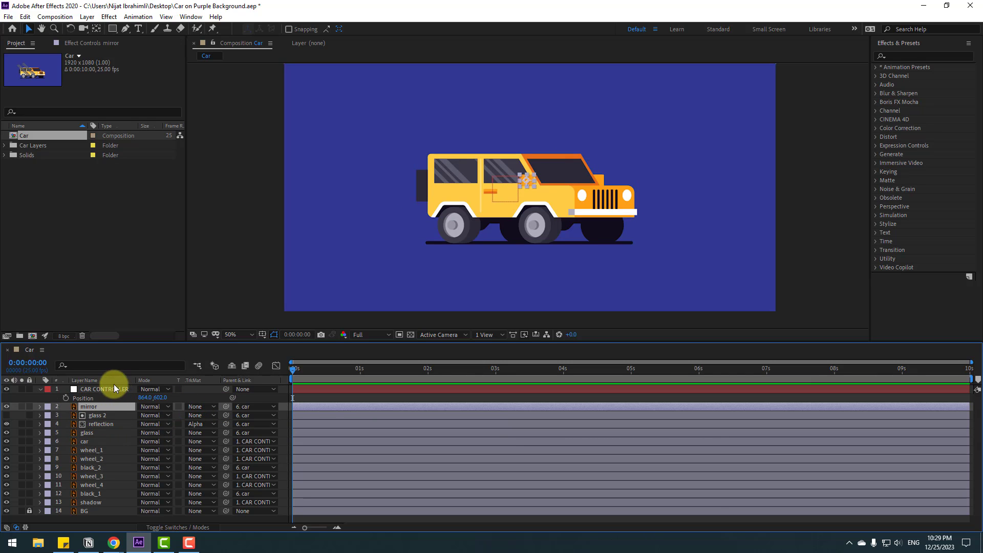
# Keyframe CAR CONTROLLER Position from x -524 at 0 s to 828 at 1 s with Easy Ease, and preview
pyautogui.click(106, 391)
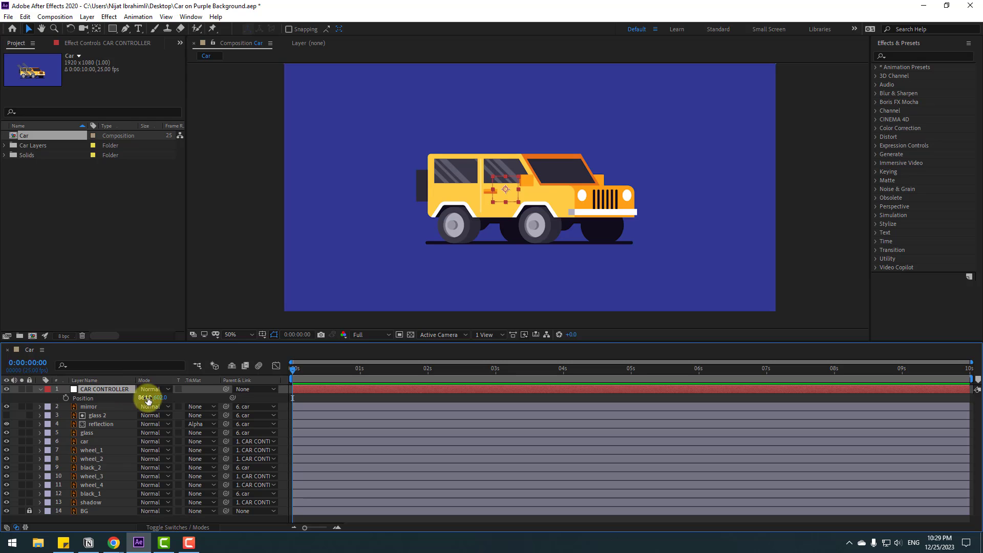
pyautogui.moveTo(138, 398); pyautogui.dragTo(65, 404)
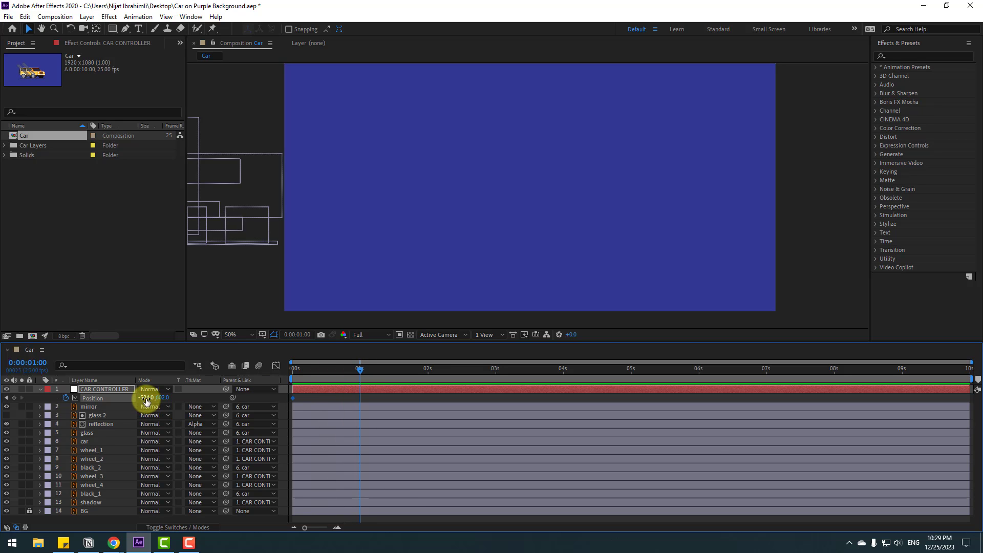
pyautogui.moveTo(146, 398); pyautogui.dragTo(290, 403)
pyautogui.rightClick(292, 399)
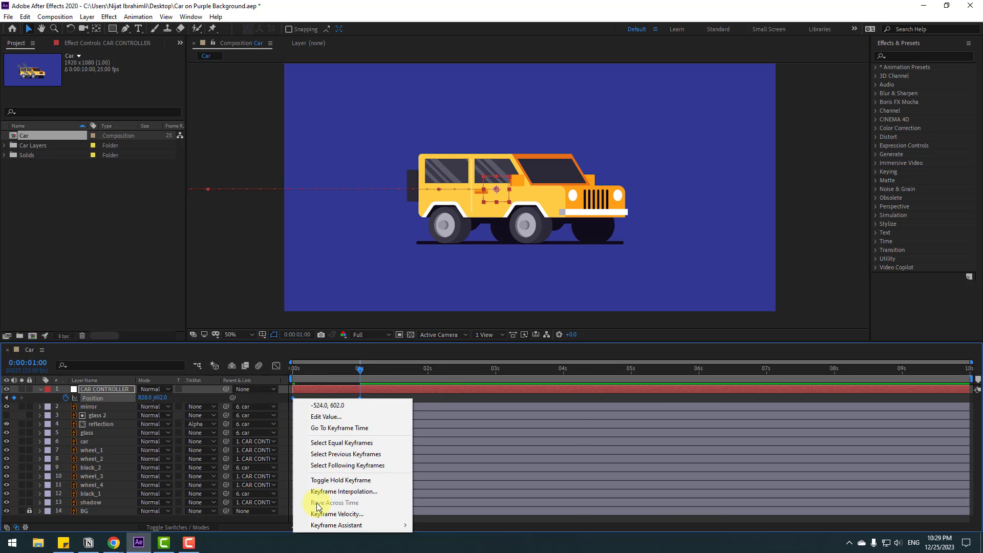
pyautogui.moveTo(335, 525)
pyautogui.click(466, 458)
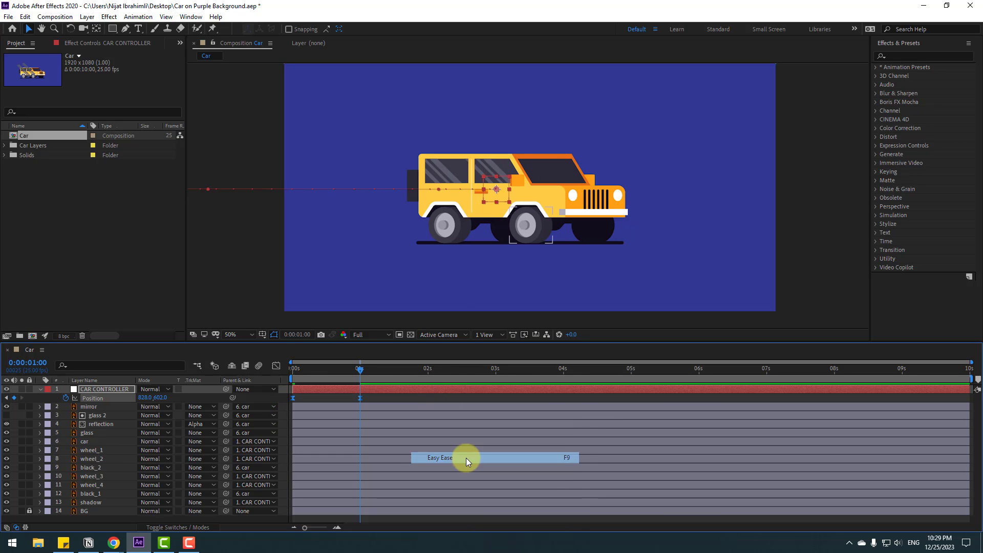
pyautogui.press('space')
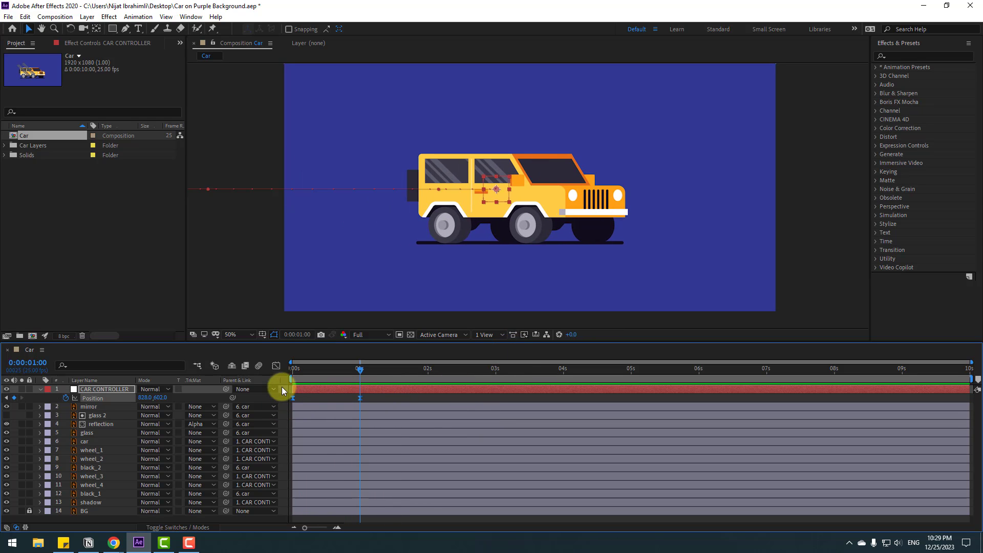
# Sharpen the Position speed curve in the Graph Editor and move the end keyframe to about 1.8 s
pyautogui.click(277, 367)
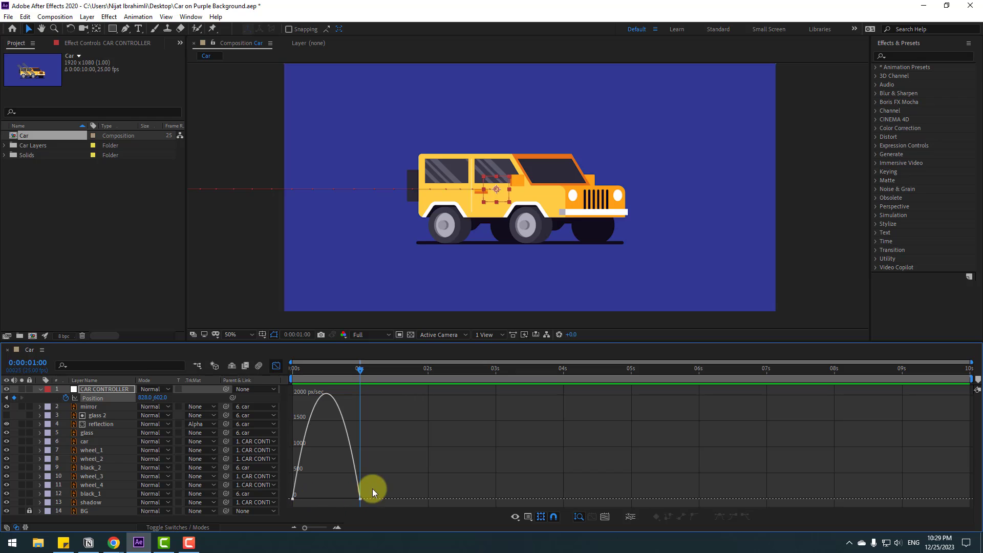
pyautogui.moveTo(350, 500); pyautogui.dragTo(334, 499)
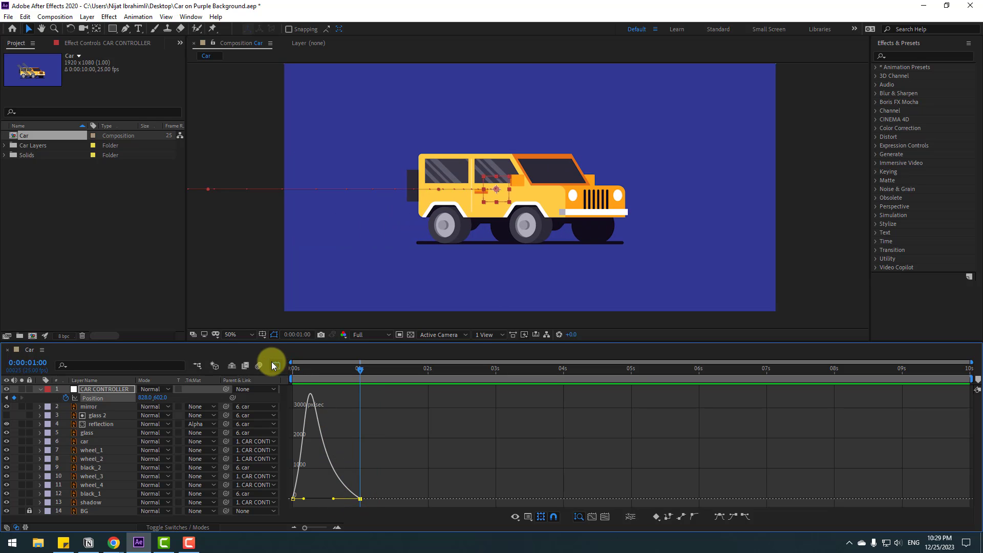
pyautogui.click(275, 365)
pyautogui.moveTo(360, 398); pyautogui.dragTo(415, 398)
pyautogui.press('space')
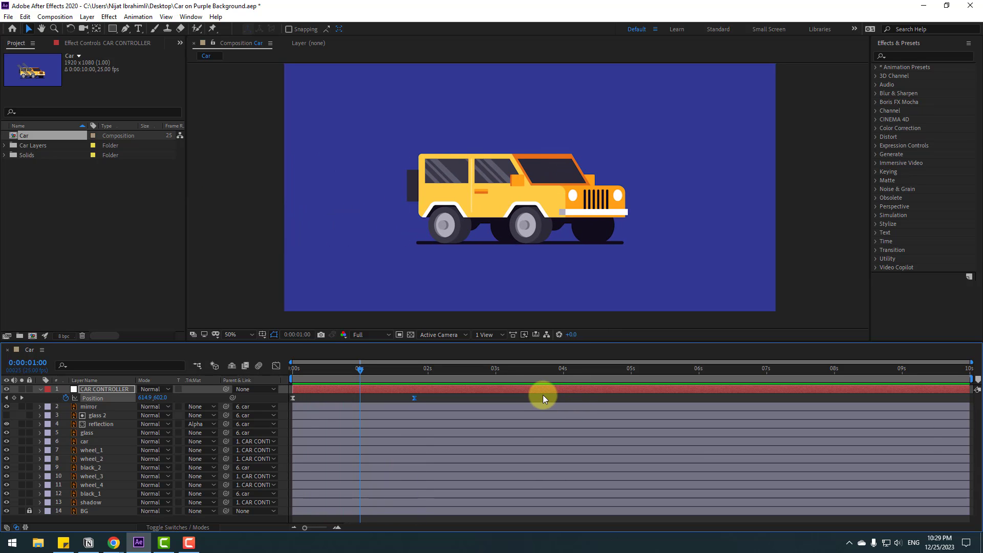
# Add a 0° Rotation keyframe to the car body layer at 0:00:01:05
pyautogui.moveTo(365, 366); pyautogui.dragTo(389, 367)
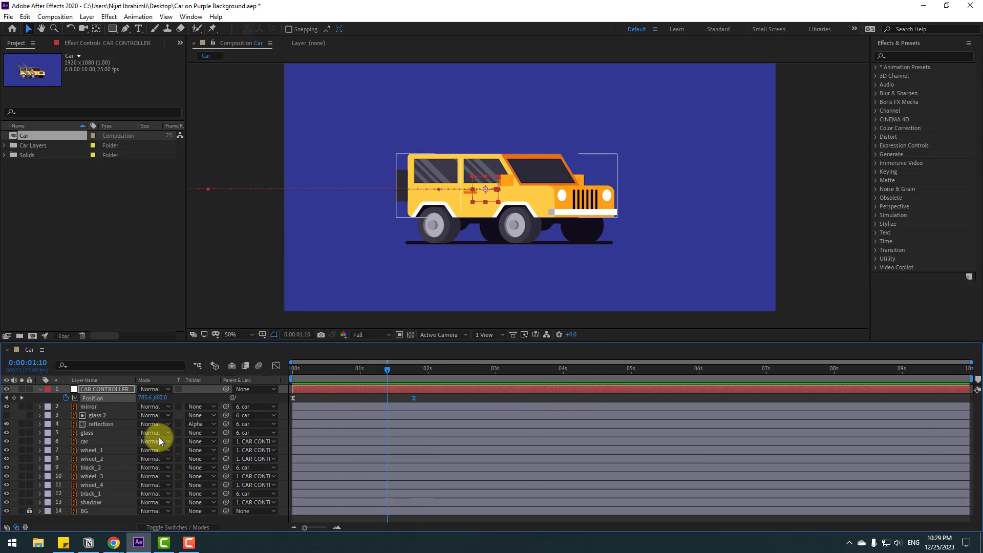
pyautogui.click(86, 443)
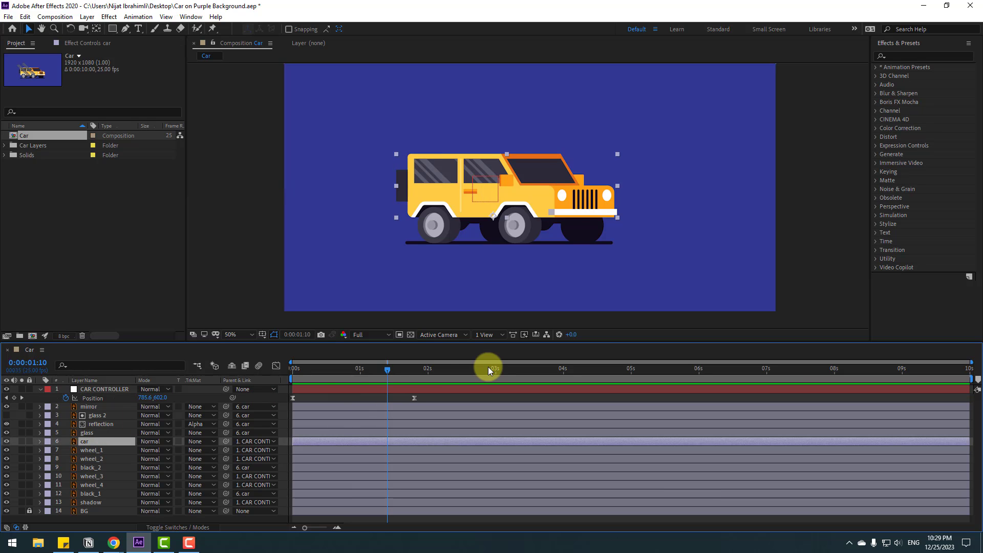
pyautogui.press('r')
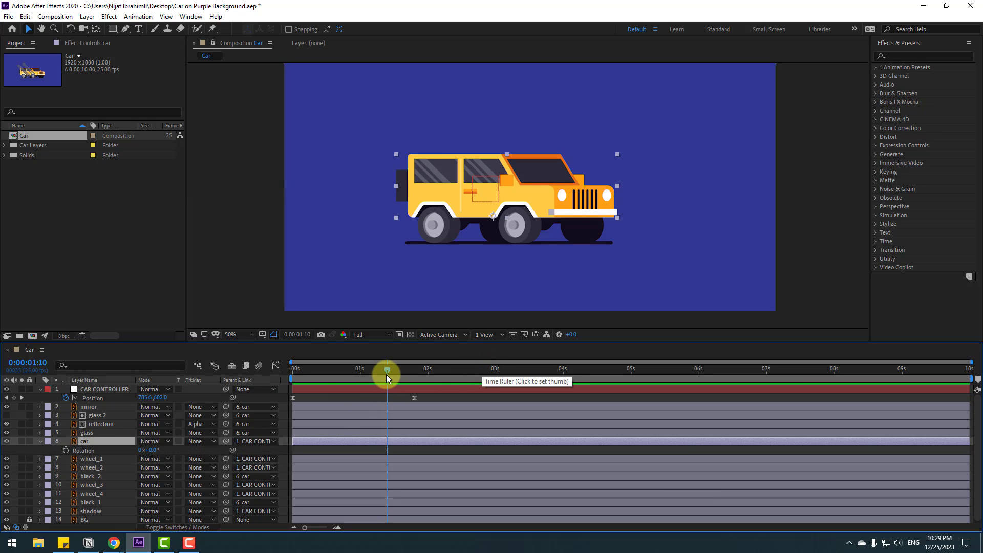
pyautogui.moveTo(387, 378); pyautogui.dragTo(368, 374)
pyautogui.moveTo(374, 373)
pyautogui.mouseDown()
pyautogui.moveTo(395, 373)
pyautogui.moveTo(318, 374)
pyautogui.moveTo(373, 376)
pyautogui.mouseUp()
pyautogui.click(67, 451)
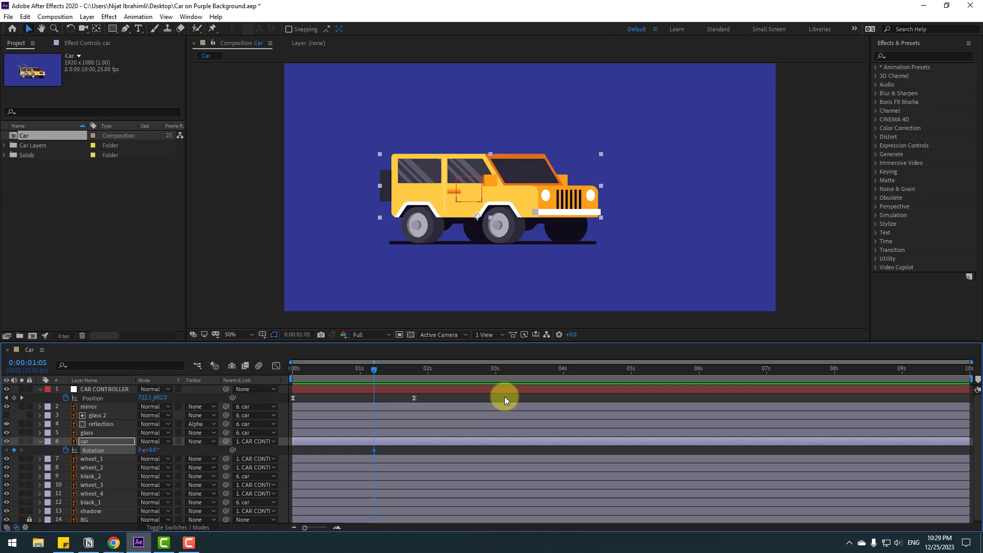
# Jump ten frames ahead to 1:15 and key the car body's Rotation at 3°
pyautogui.click(293, 336)
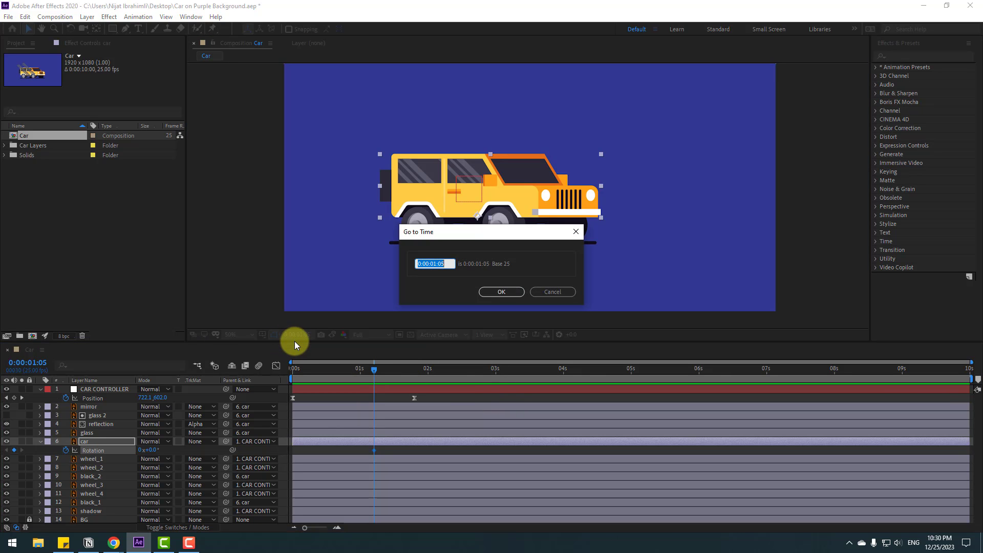
pyautogui.write('+10')
pyautogui.click(503, 291)
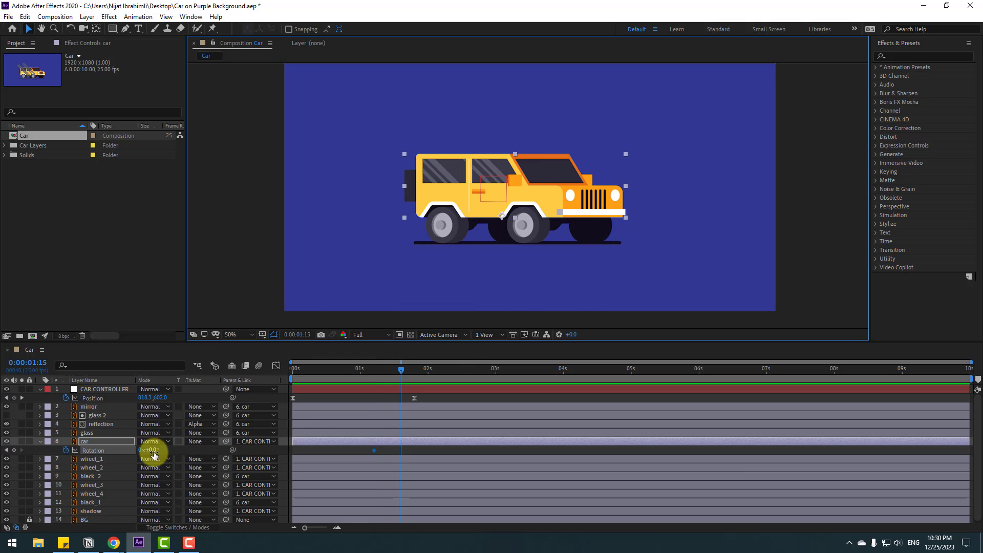
pyautogui.click(152, 451)
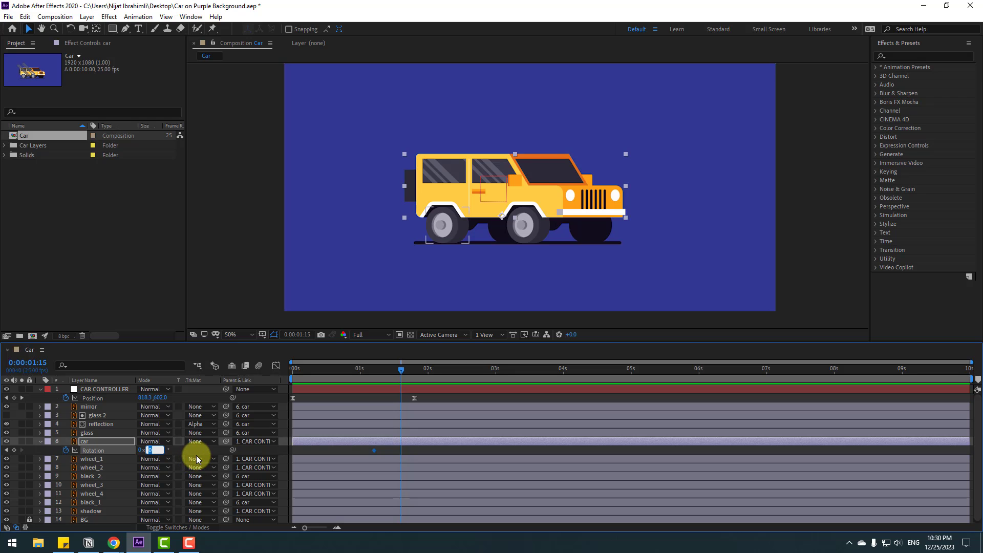
pyautogui.write('3')
pyautogui.press('Return')
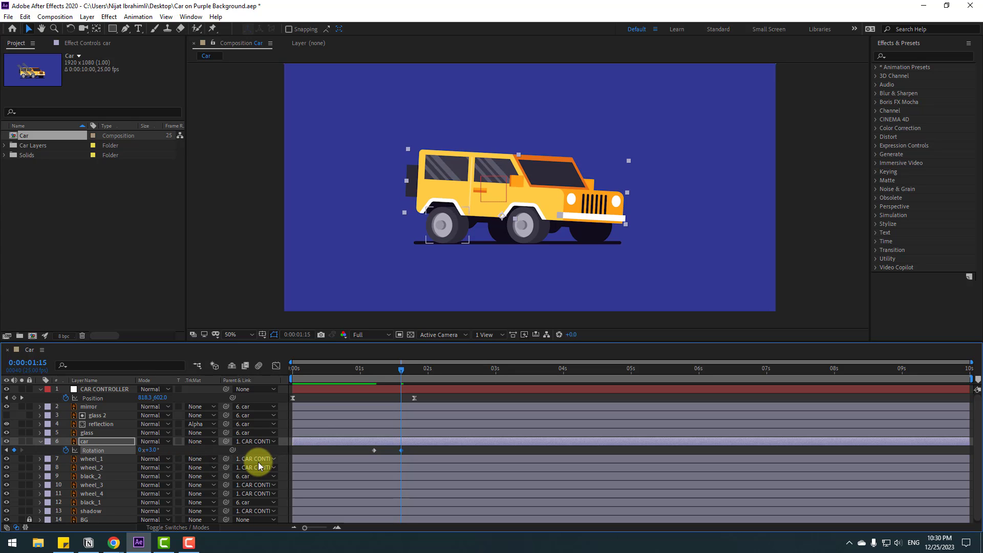
# Key car body Rotation at -1.5° at 2:00, 0.5° at 2:10 and 0° at 2:20
pyautogui.hotkey('shift', 'pagedown')
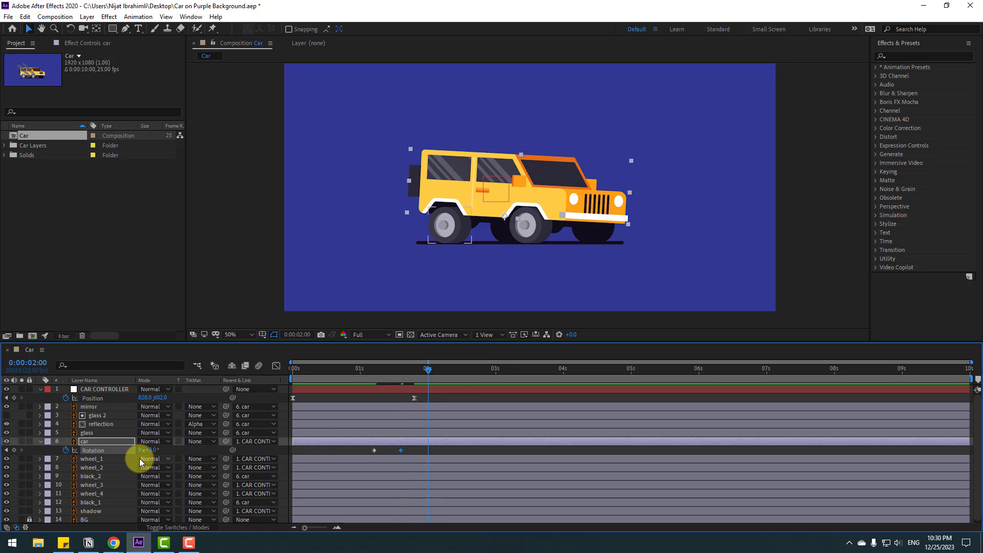
pyautogui.click(148, 450)
pyautogui.write('-1.5')
pyautogui.press('Return')
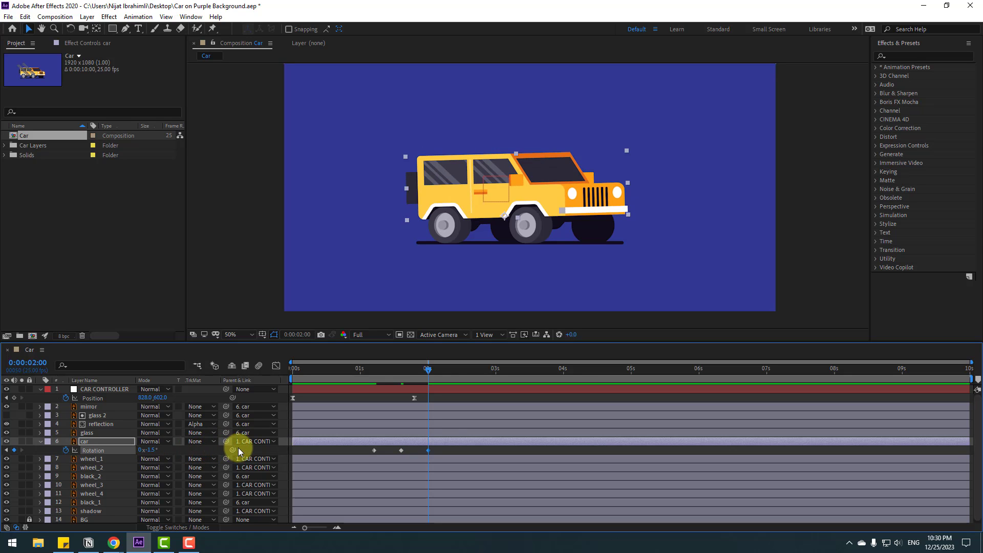
pyautogui.hotkey('shift', 'pagedown')
pyautogui.click(151, 450)
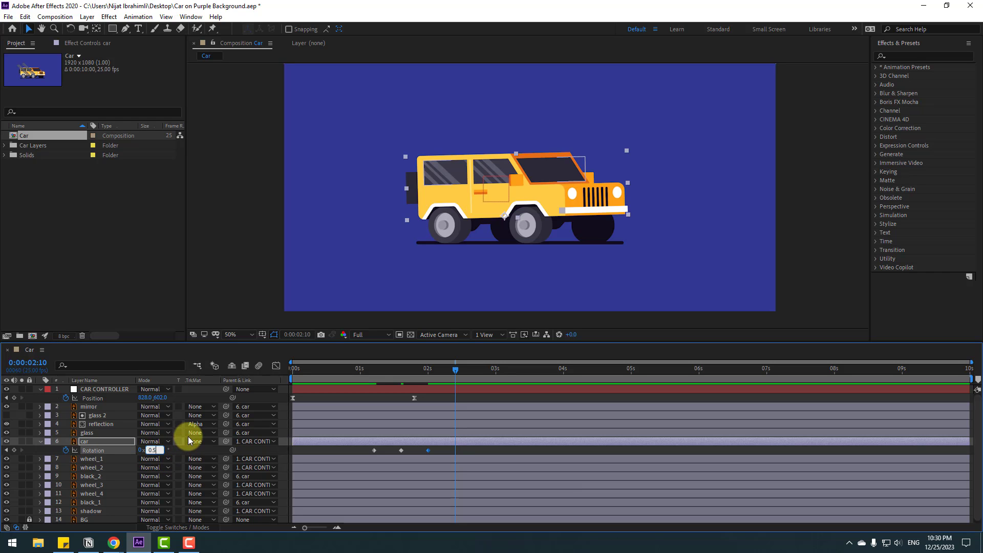
pyautogui.press('Return')
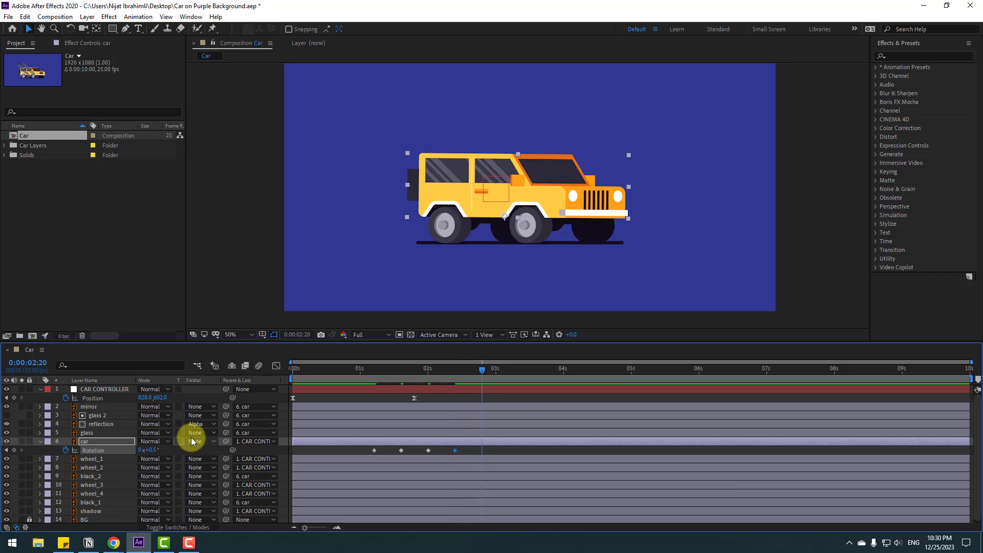
pyautogui.click(151, 451)
pyautogui.write('0')
pyautogui.press('Return')
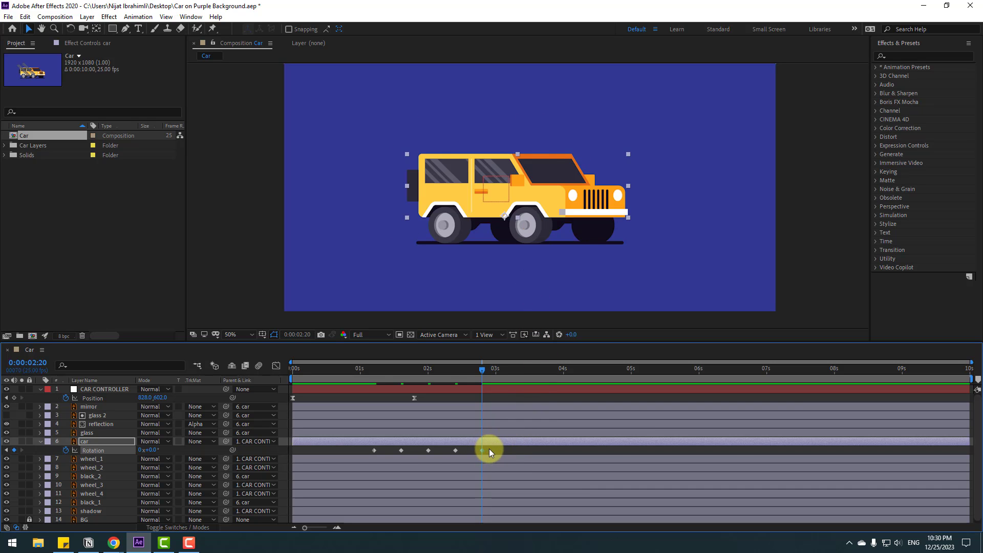
# Apply Easy Ease to all of the car body's Rotation keyframes and preview the tilt
pyautogui.moveTo(490, 448); pyautogui.dragTo(363, 454)
pyautogui.rightClick(374, 451)
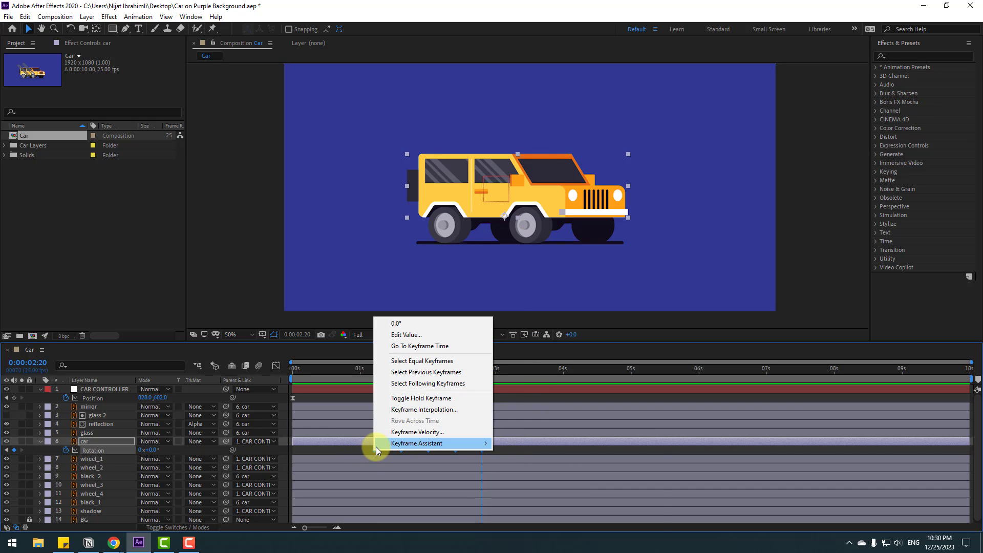
pyautogui.moveTo(376, 447)
pyautogui.click(538, 467)
pyautogui.press('space')
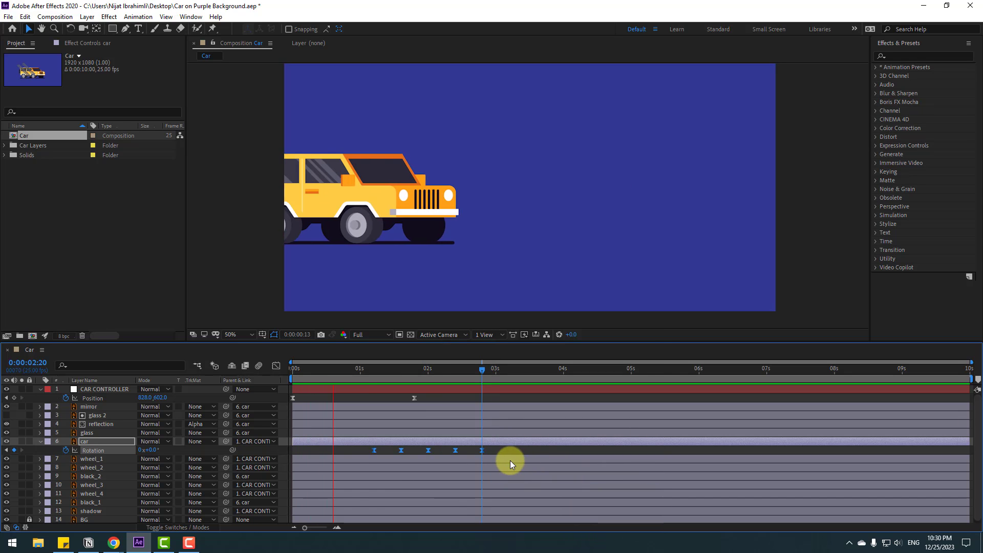
pyautogui.press('space')
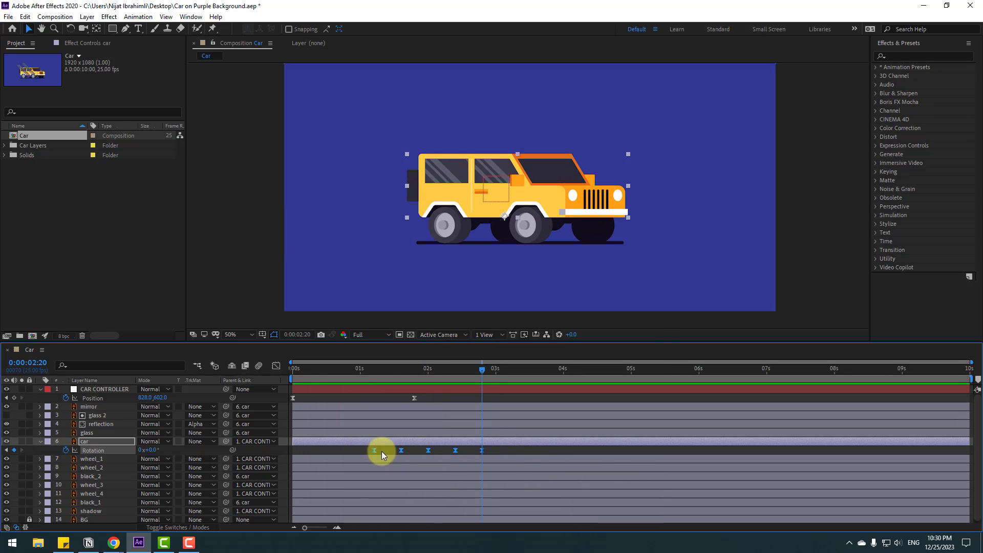
# Shift the Rotation keyframes earlier so the tilt starts around 0:00:00:19, then select the reflection layer
pyautogui.moveTo(363, 462); pyautogui.dragTo(358, 454)
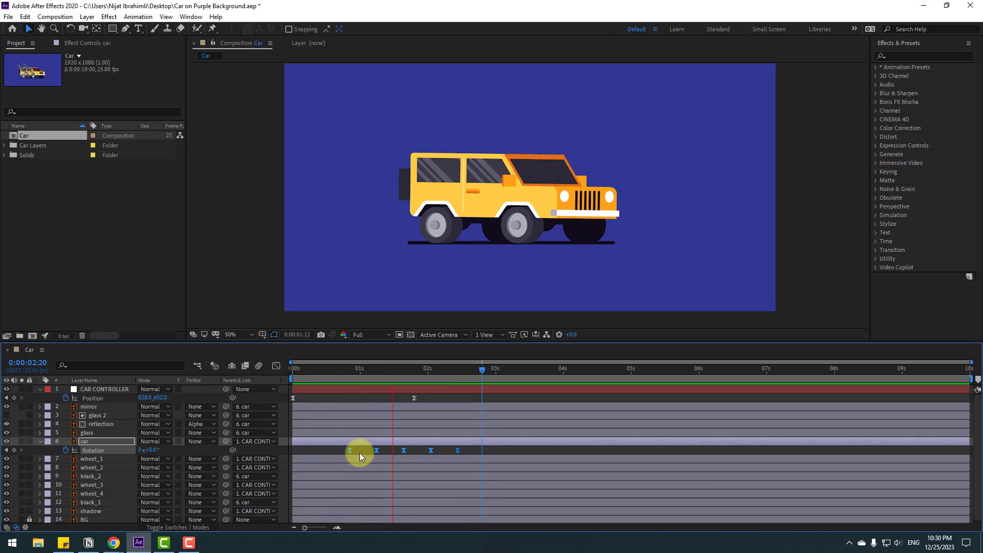
pyautogui.moveTo(347, 451); pyautogui.dragTo(343, 450)
pyautogui.press('space')
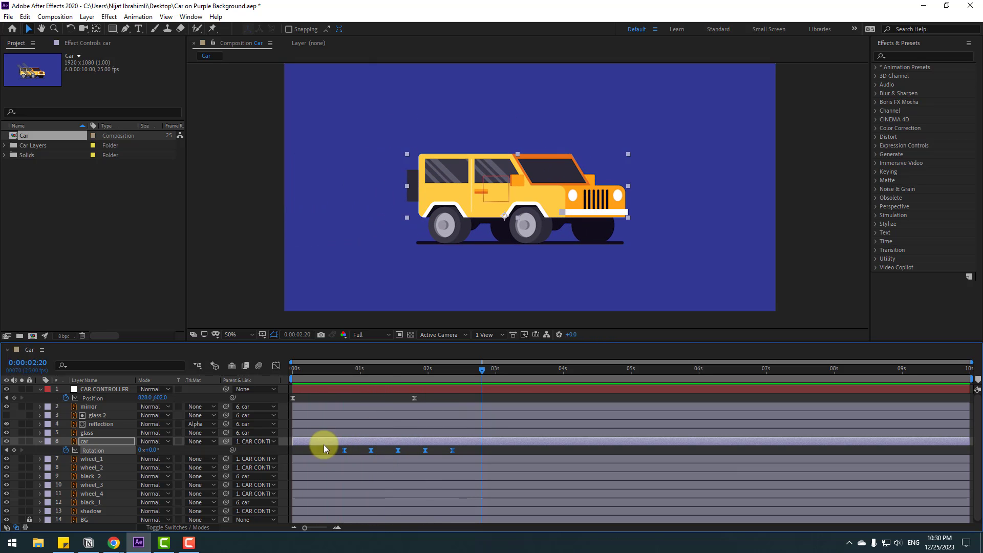
pyautogui.click(40, 442)
pyautogui.click(97, 424)
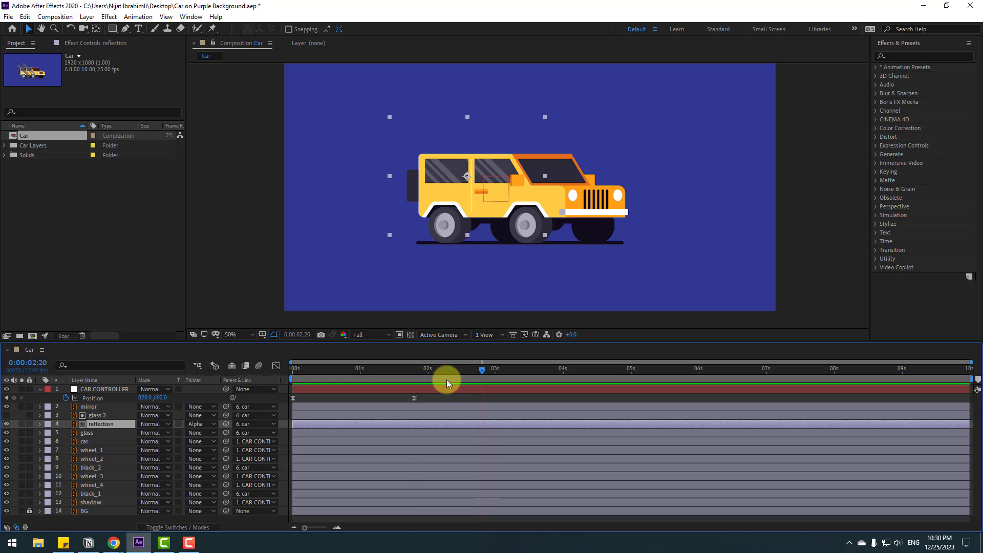
# Key the reflection's Position at 1:20 and 0:19, sliding it left and down, with the first key earlier
pyautogui.moveTo(409, 369); pyautogui.dragTo(414, 369)
pyautogui.press('p')
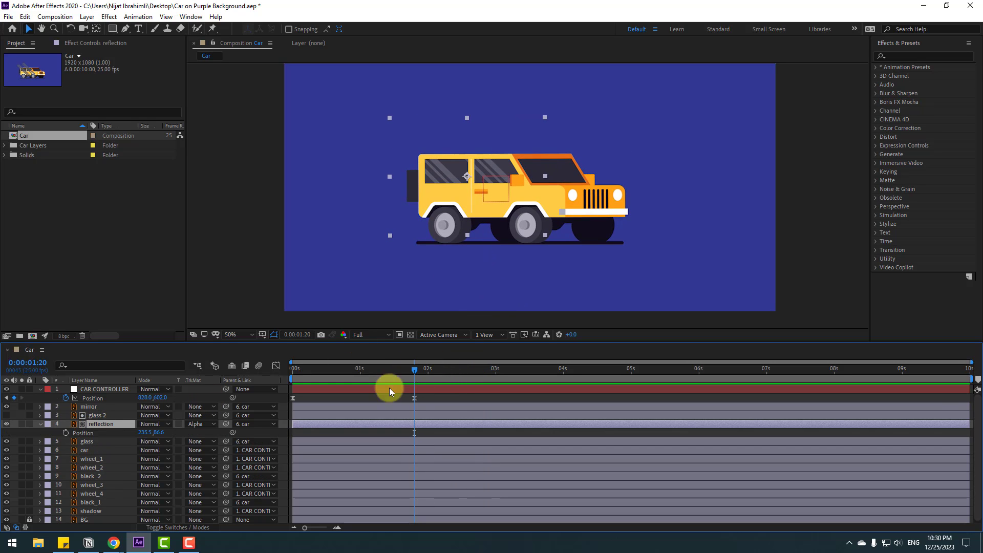
pyautogui.click(67, 434)
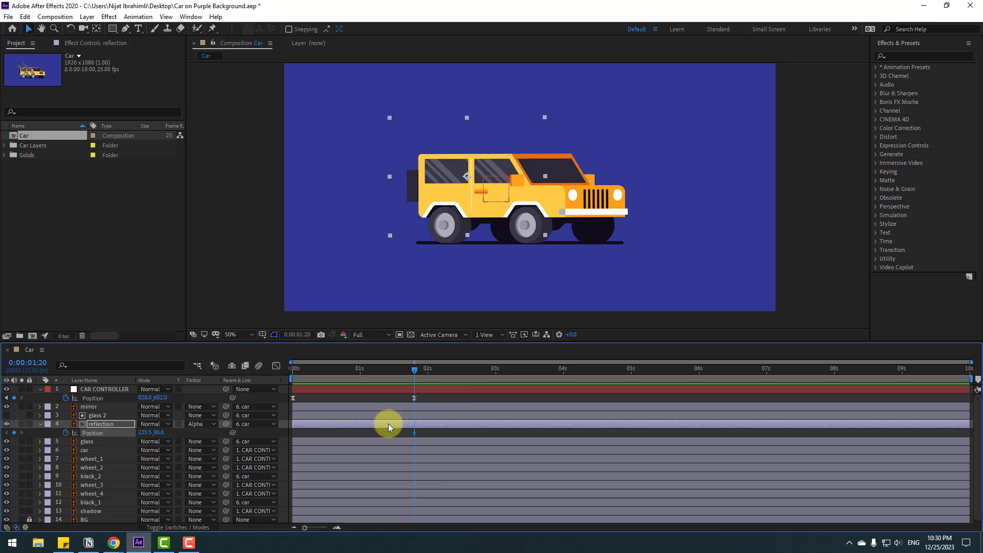
pyautogui.moveTo(404, 370); pyautogui.dragTo(343, 375)
pyautogui.moveTo(341, 185); pyautogui.dragTo(300, 200)
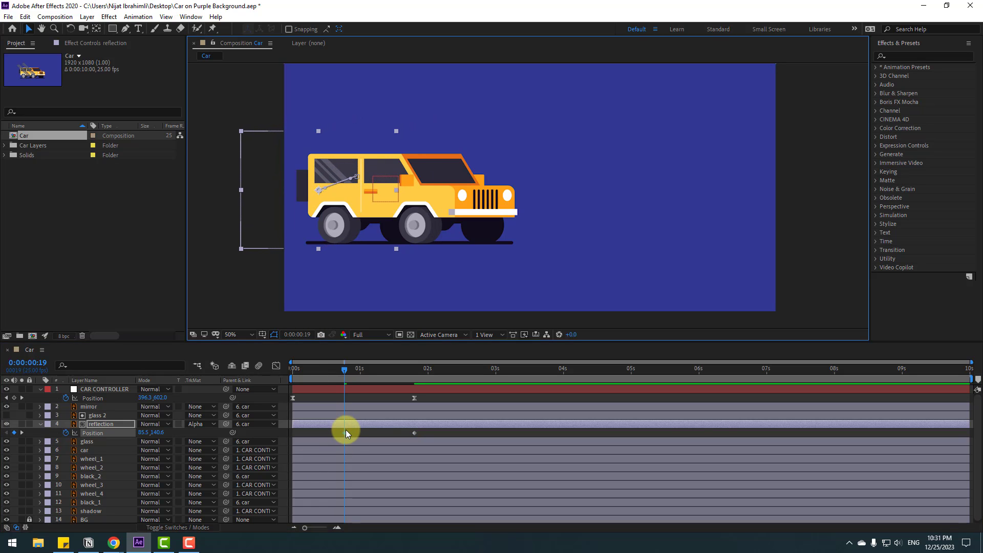
pyautogui.moveTo(344, 432); pyautogui.dragTo(306, 433)
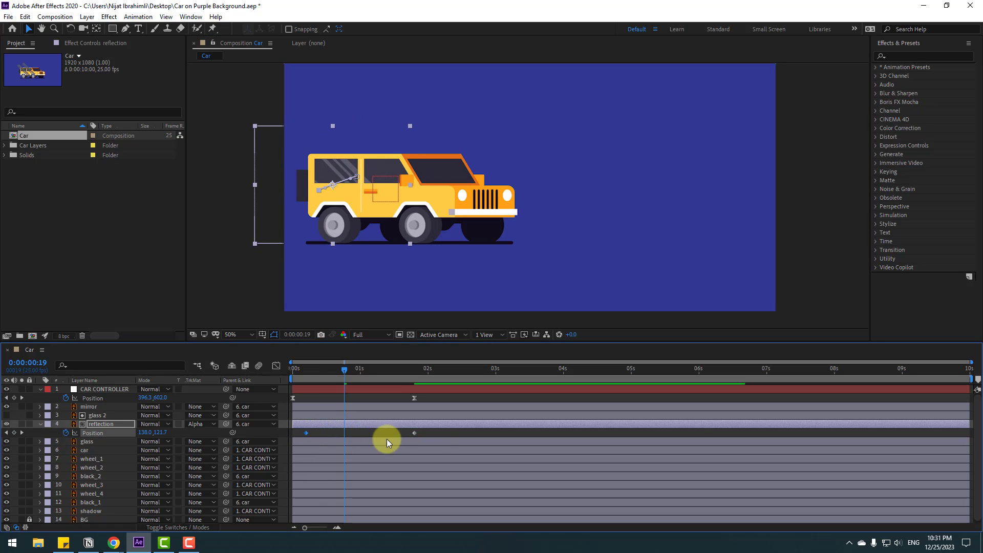
# Apply Easy Ease to the reflection's Position keyframes and preview the slide
pyautogui.rightClick(306, 433)
pyautogui.moveTo(333, 429)
pyautogui.click(450, 460)
pyautogui.press('space')
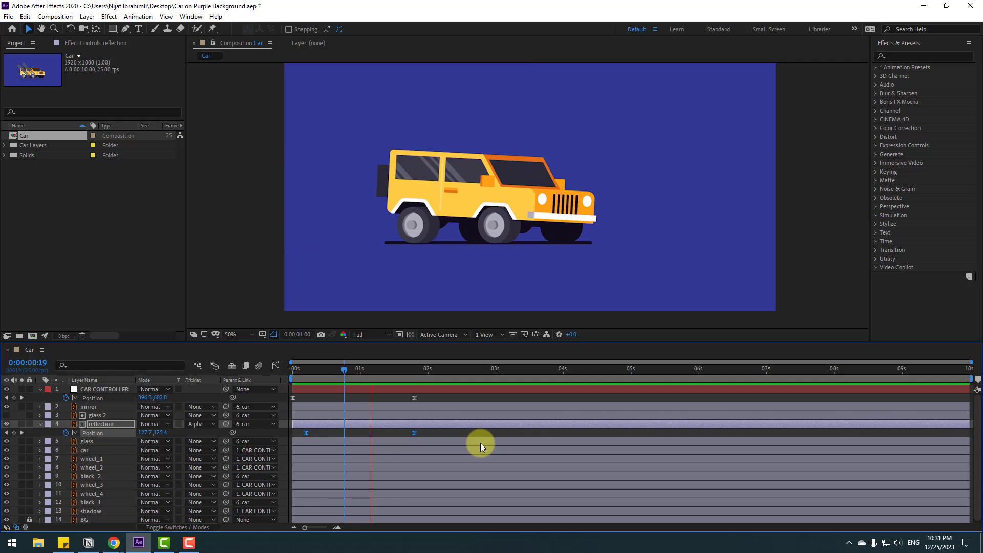
# Reshape the reflection's speed curve in the Graph Editor to about 57% influence
pyautogui.click(274, 367)
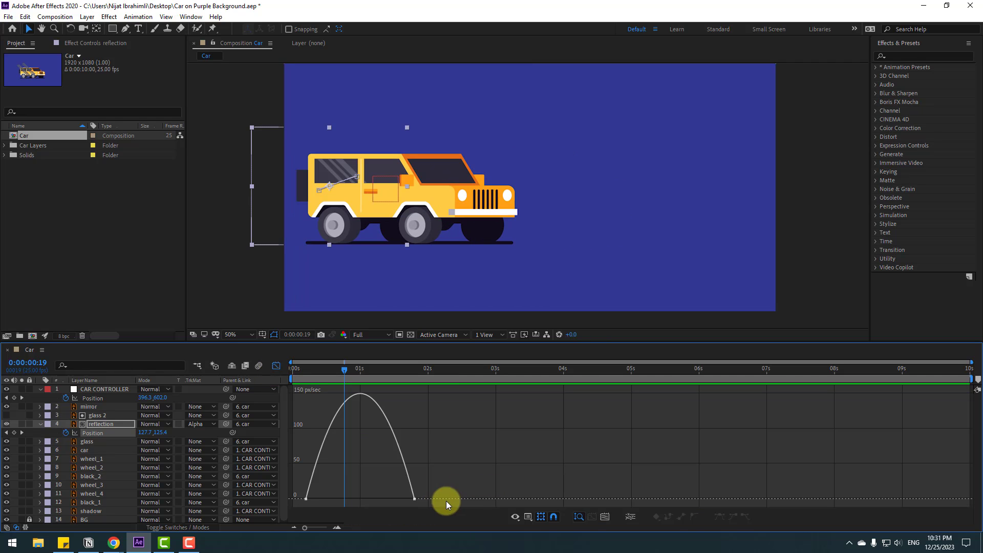
pyautogui.click(417, 499)
pyautogui.moveTo(395, 501); pyautogui.dragTo(377, 497)
pyautogui.click(276, 370)
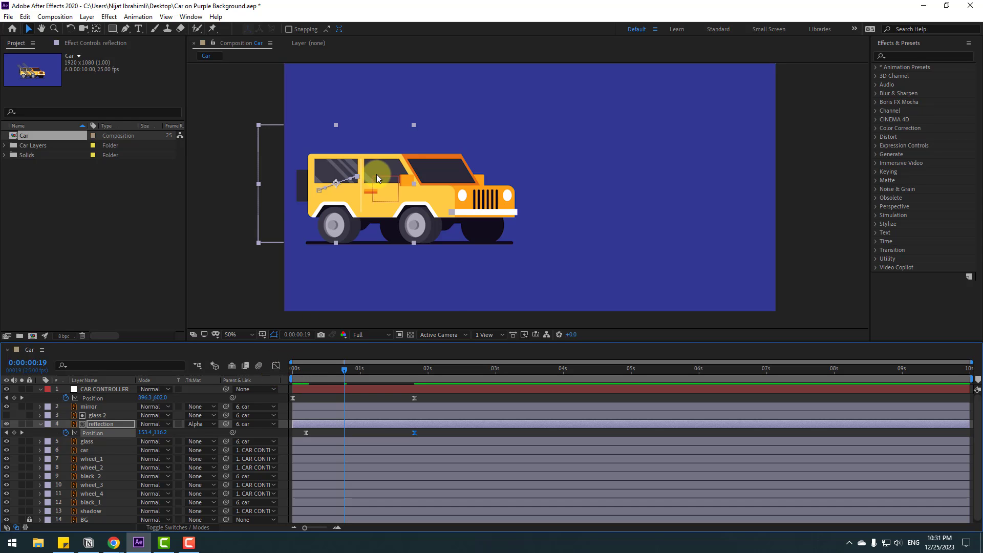
pyautogui.press('space')
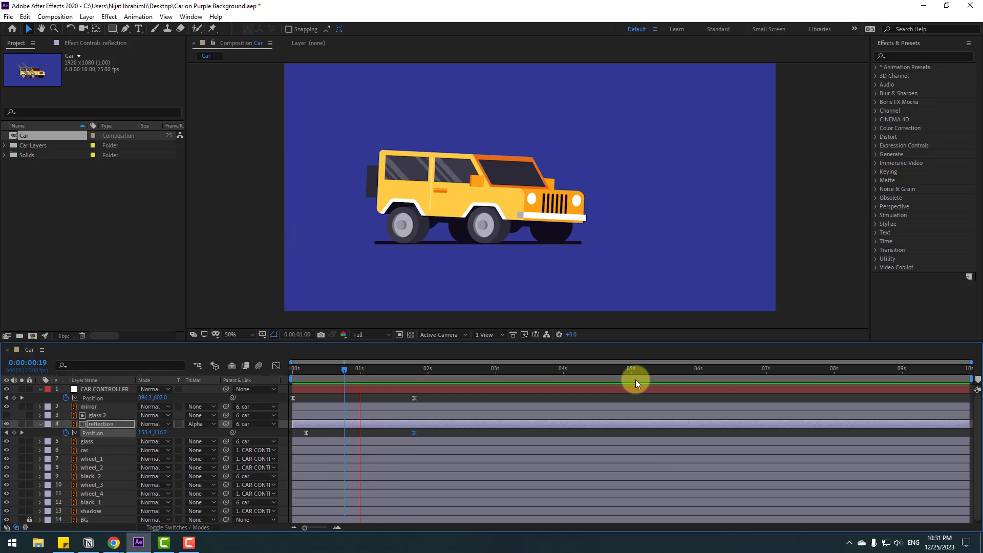
pyautogui.press('space')
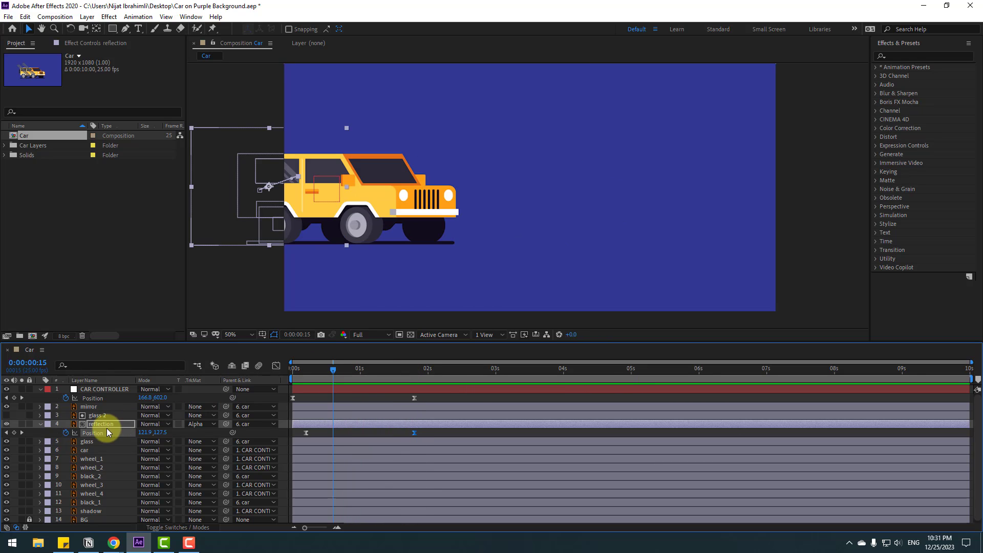
# Reveal the car body's Rotation and Position and set a Position keyframe at the timeline start
pyautogui.click(103, 450)
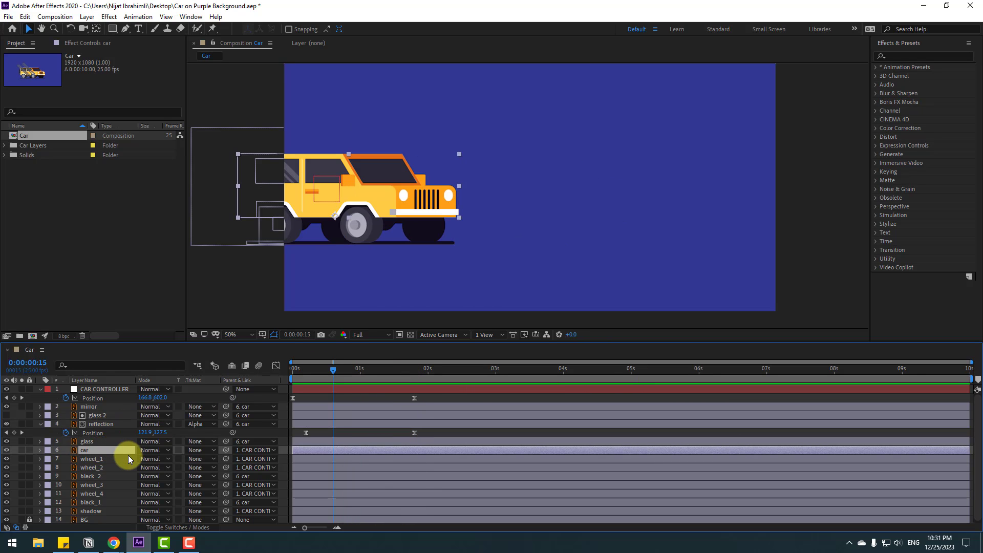
pyautogui.press('u')
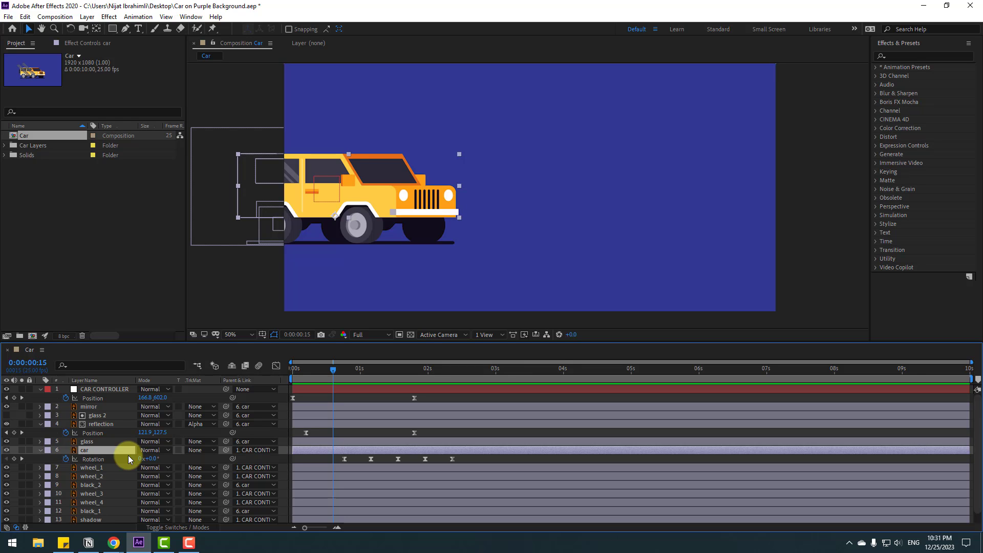
pyautogui.hotkey('shift', 'p')
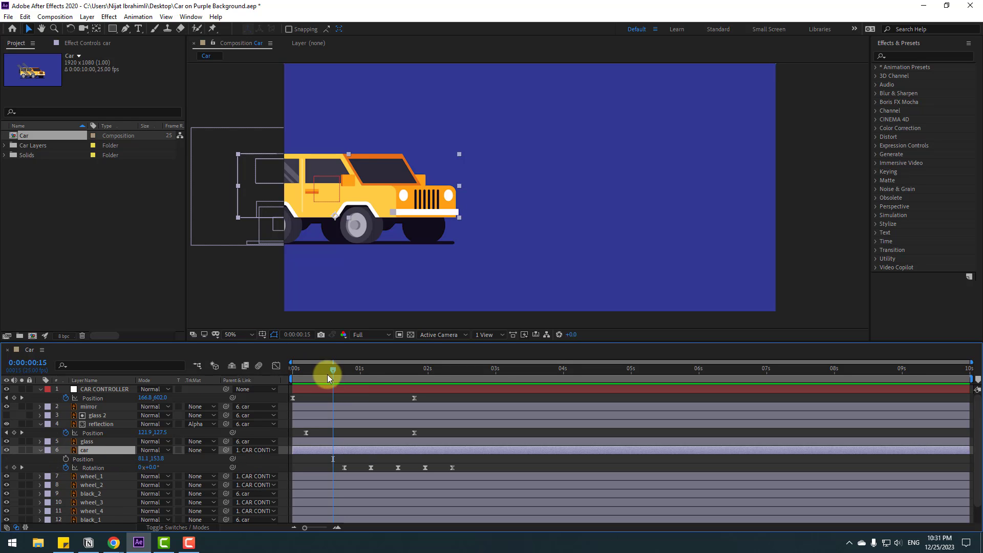
pyautogui.moveTo(327, 374); pyautogui.dragTo(284, 367)
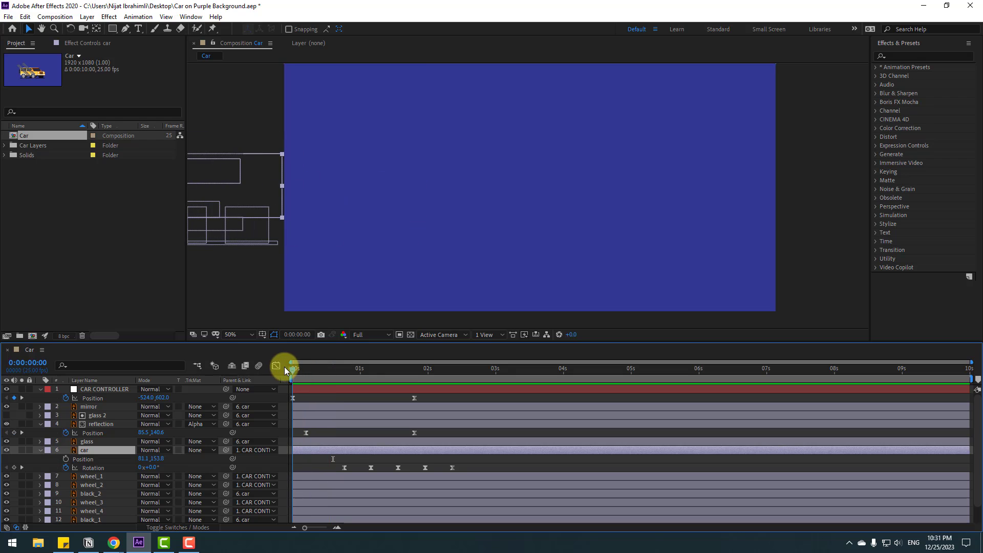
pyautogui.moveTo(340, 252); pyautogui.dragTo(525, 232)
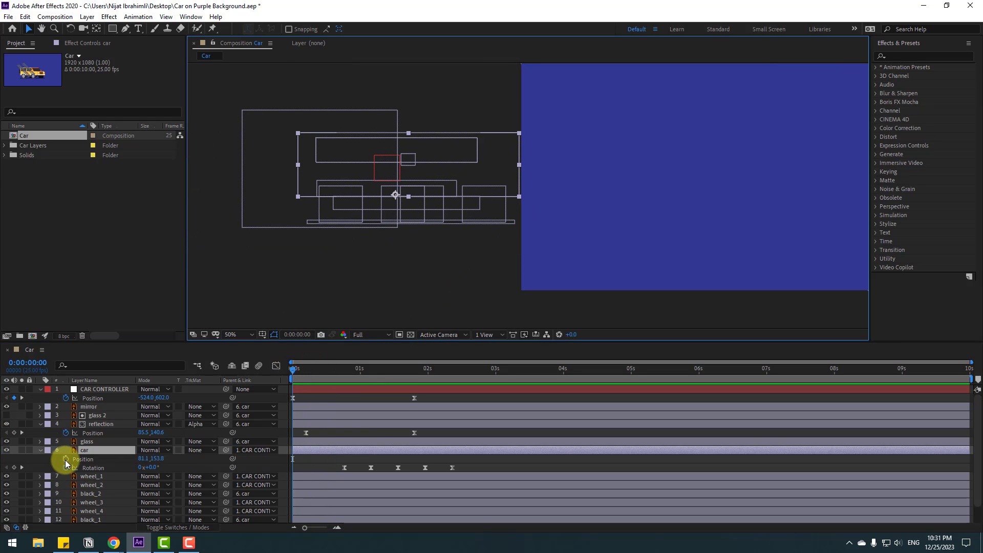
pyautogui.click(66, 459)
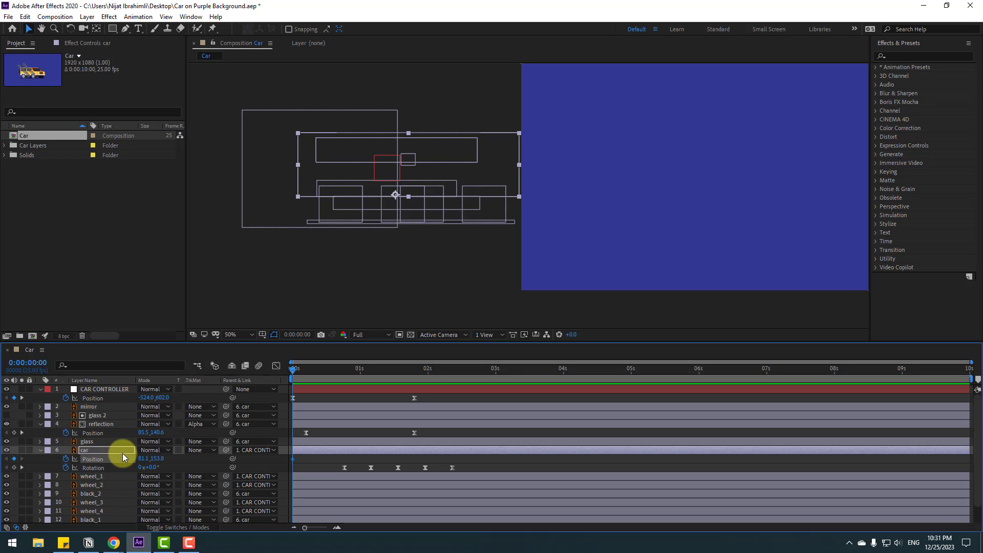
# Key a three-frame down-and-up bounce on the car body and apply Easy Ease In
pyautogui.press('pagedown')
pyautogui.press('pagedown')
pyautogui.press('pagedown')
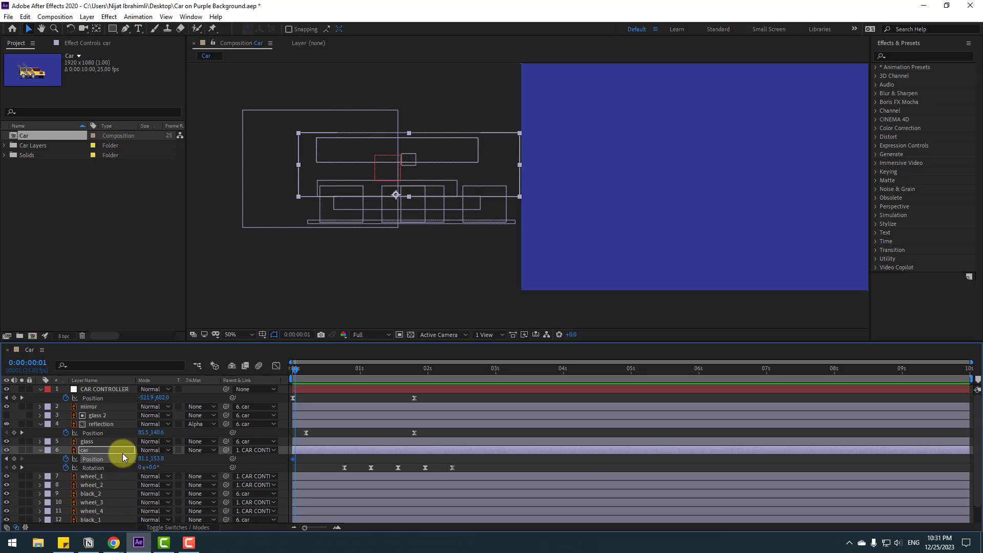
pyautogui.press('Down')
pyautogui.press('Down')
pyautogui.press('Down')
pyautogui.press('Down')
pyautogui.press('Down')
pyautogui.press('Down')
pyautogui.press('Down')
pyautogui.press('Down')
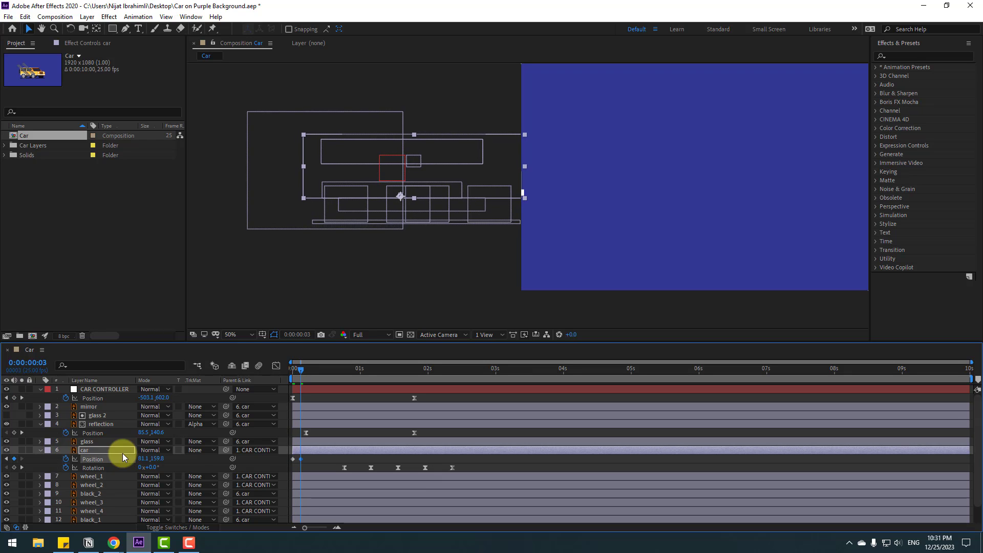
pyautogui.press('pagedown')
pyautogui.press('pagedown')
pyautogui.press('pagedown')
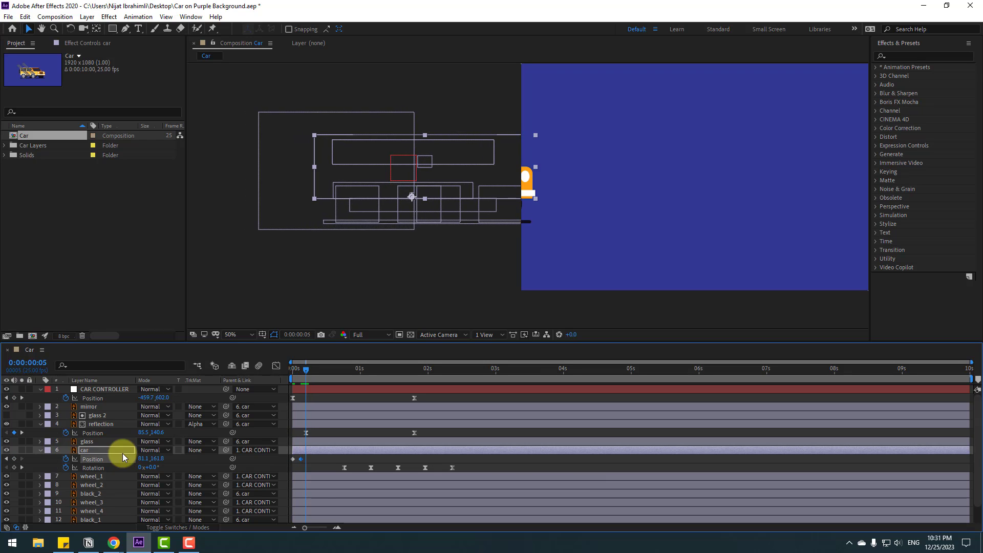
pyautogui.press('Up')
pyautogui.press('Up')
pyautogui.press('Up')
pyautogui.press('Up')
pyautogui.press('Up')
pyautogui.press('Up')
pyautogui.press('Up')
pyautogui.press('Up')
pyautogui.click(296, 464)
pyautogui.moveTo(296, 464); pyautogui.dragTo(288, 455)
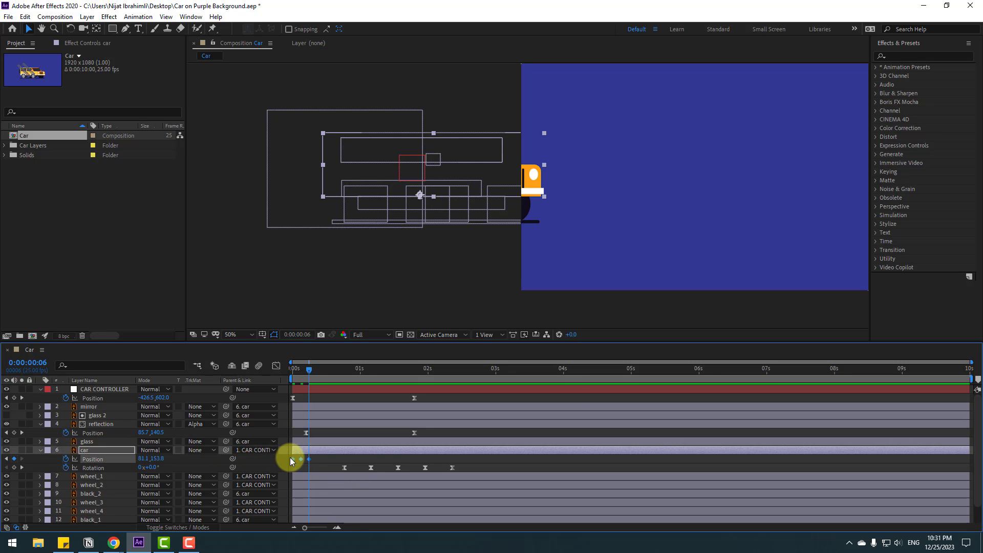
pyautogui.rightClick(294, 459)
pyautogui.moveTo(389, 451)
pyautogui.click(451, 396)
# Paste copies of the bounce keyframes, including one at 0:00:00:12, and preview
pyautogui.hotkey('ctrl', 'v')
pyautogui.moveTo(312, 368); pyautogui.dragTo(324, 368)
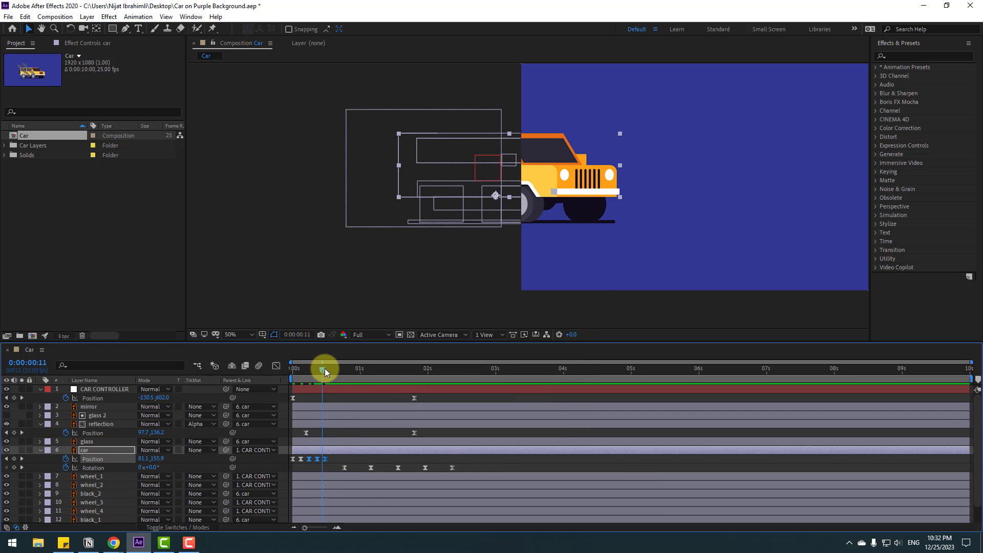
pyautogui.hotkey('ctrl', 'v')
pyautogui.press('space')
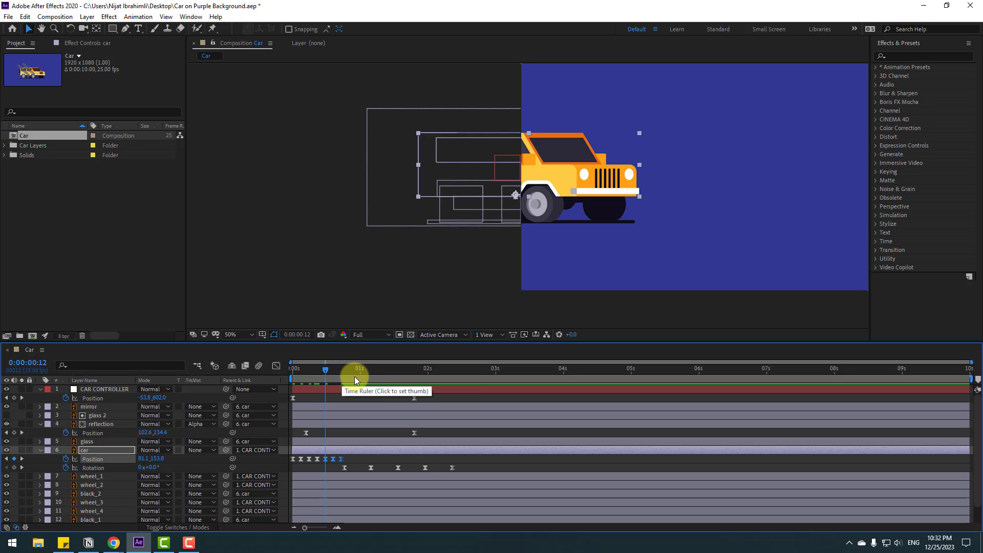
pyautogui.press('space')
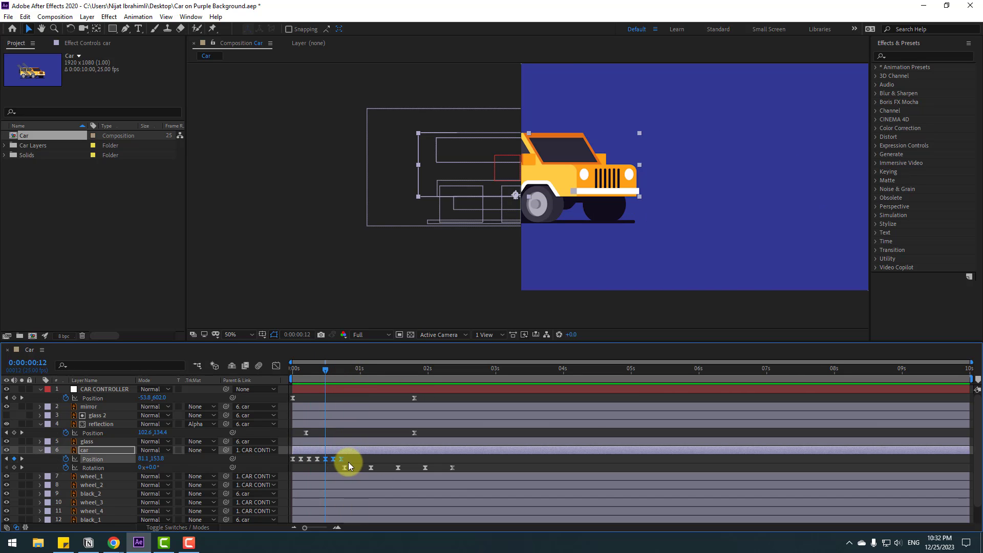
# Stretch all of the car's Position keyframes over more time, preview, and set viewer zoom to Fit
pyautogui.moveTo(349, 461); pyautogui.dragTo(280, 453)
pyautogui.moveTo(343, 459); pyautogui.dragTo(373, 459)
pyautogui.hscroll(5, 487, 256)
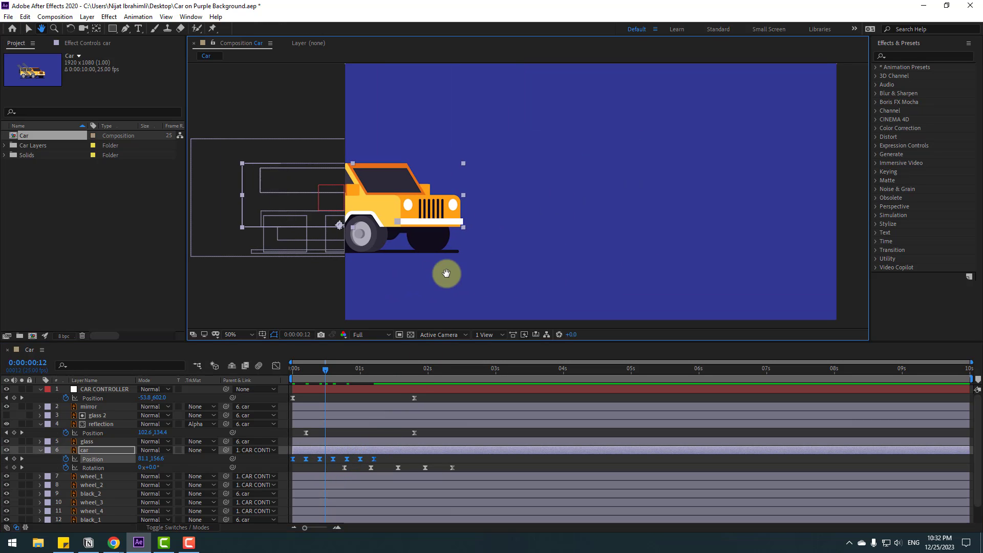
pyautogui.press('space')
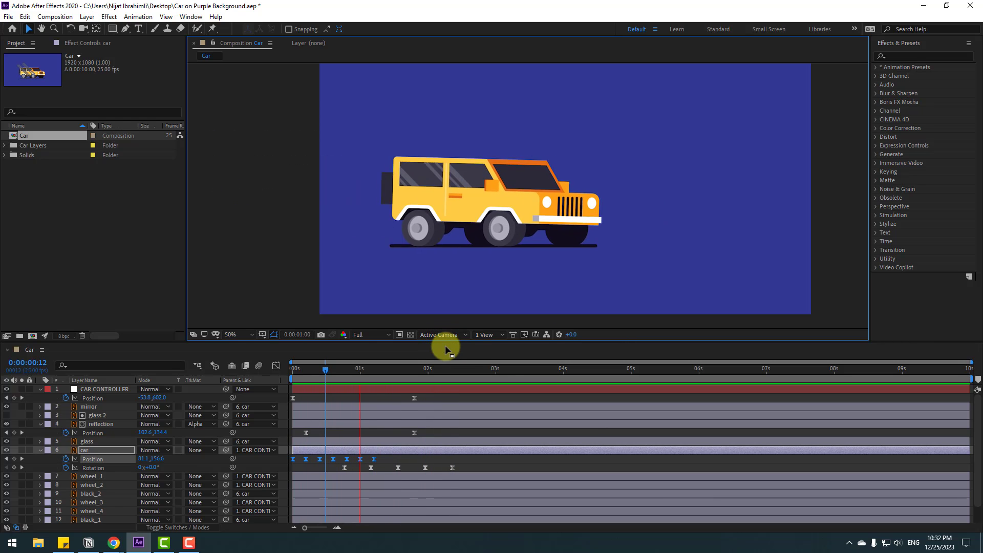
pyautogui.click(238, 333)
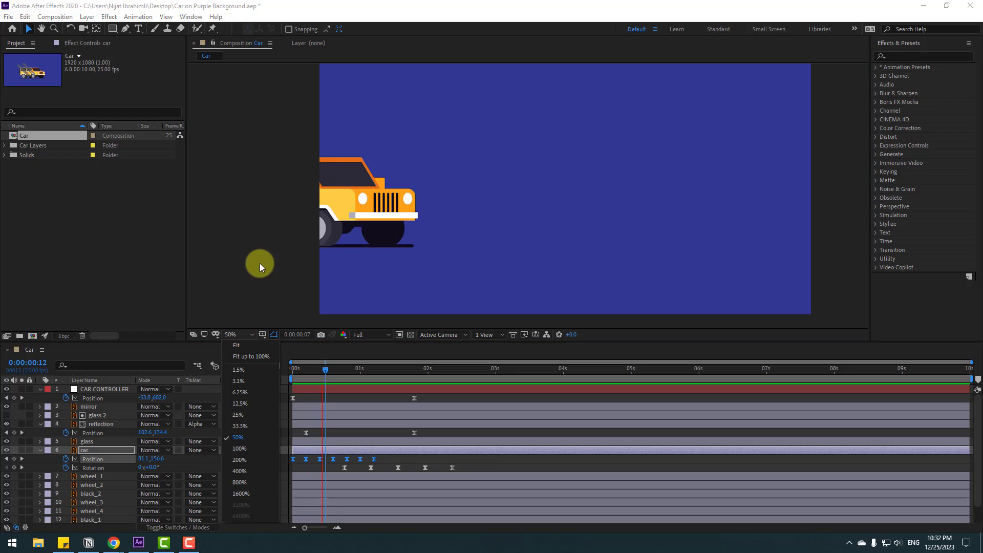
pyautogui.click(234, 347)
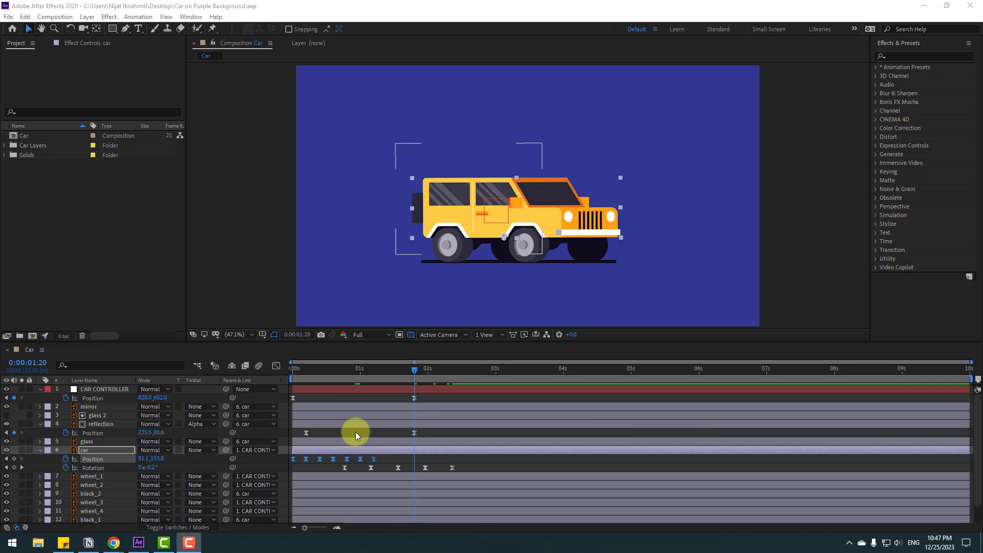
pyautogui.click(356, 432)
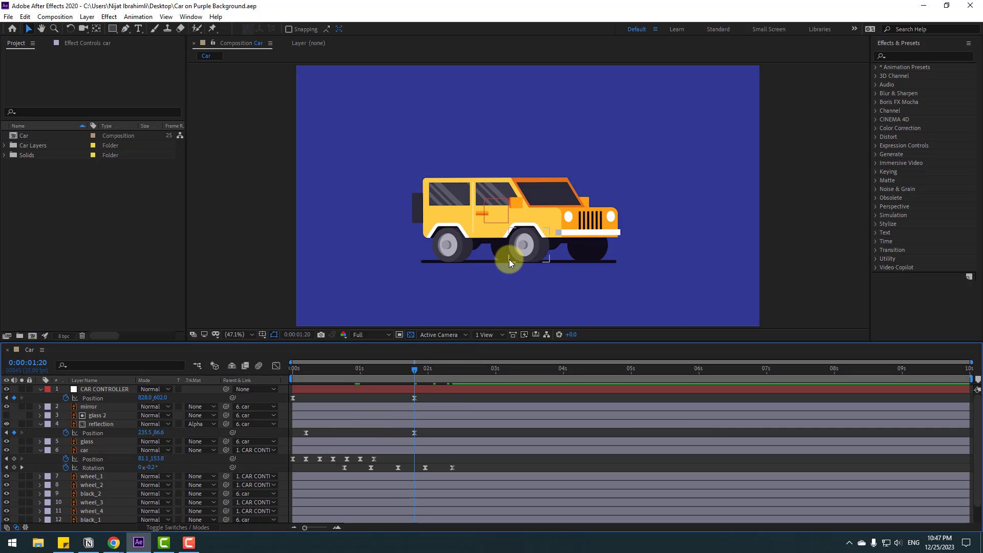
# Collapse the car and reflection layers and draw a circle with the Ellipse Tool over the front wheel
pyautogui.click(40, 451)
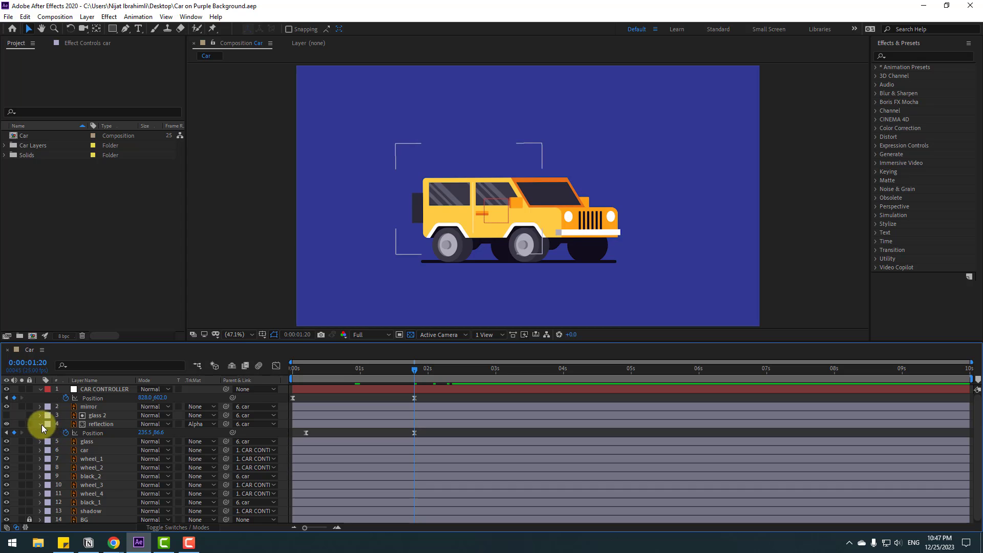
pyautogui.click(41, 425)
pyautogui.scroll(3, 505, 285)
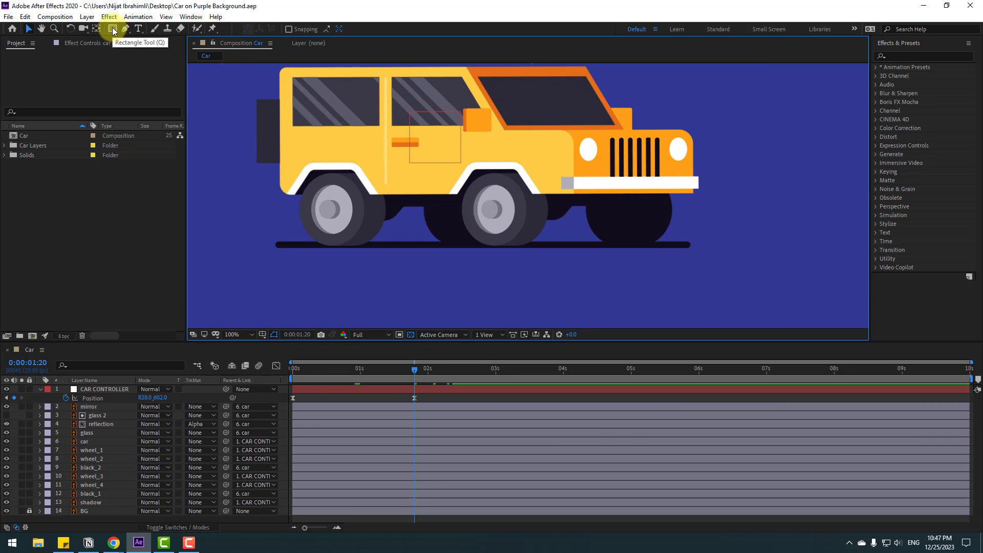
pyautogui.moveTo(113, 31); pyautogui.dragTo(140, 51)
pyautogui.scroll(1, 525, 195)
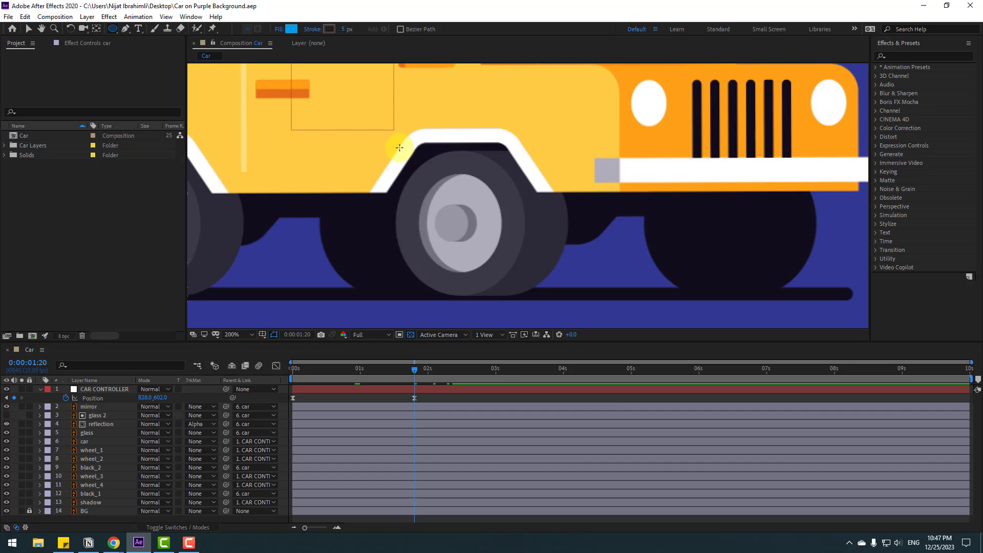
pyautogui.moveTo(388, 138); pyautogui.dragTo(531, 298)
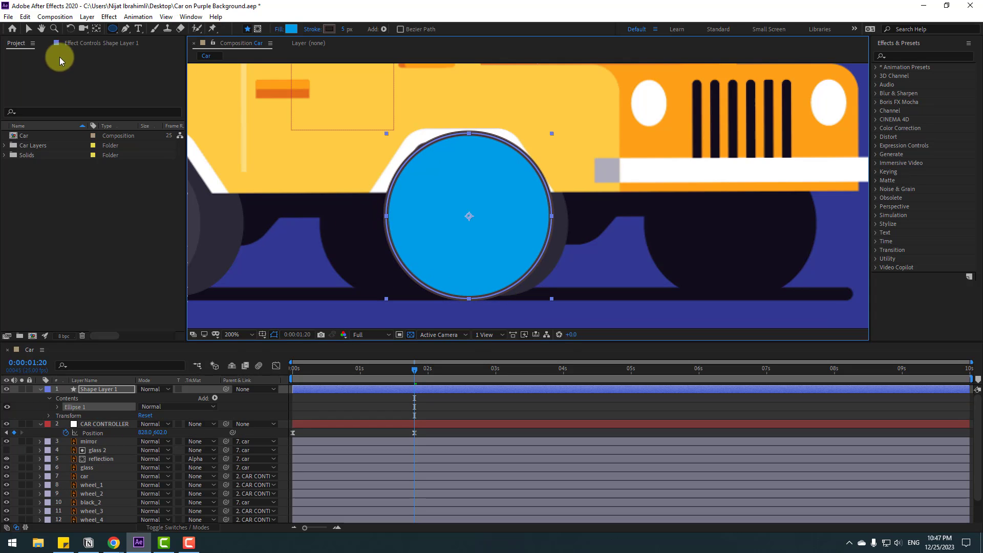
# Set the circle's Fill to None and its stroke width to 5
pyautogui.click(29, 32)
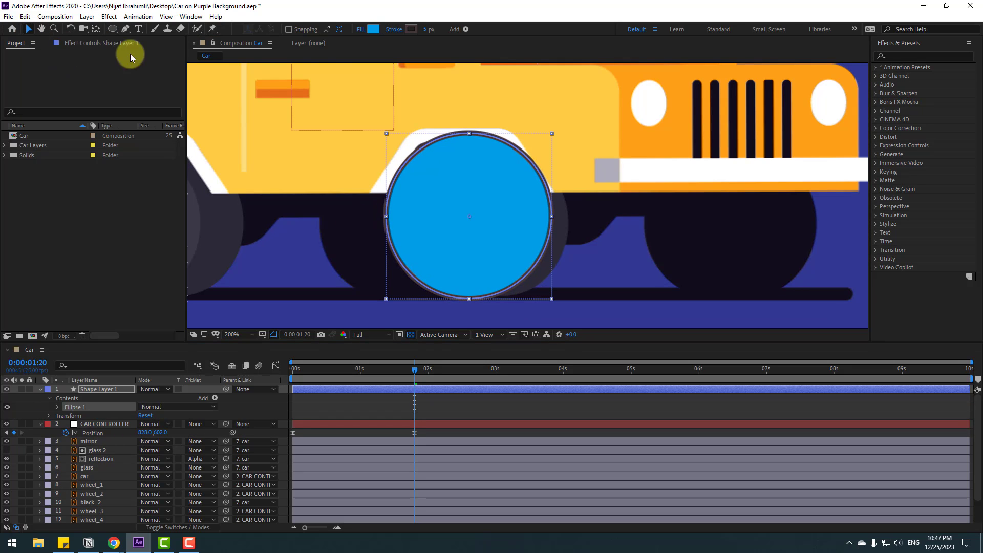
pyautogui.click(358, 31)
pyautogui.click(234, 227)
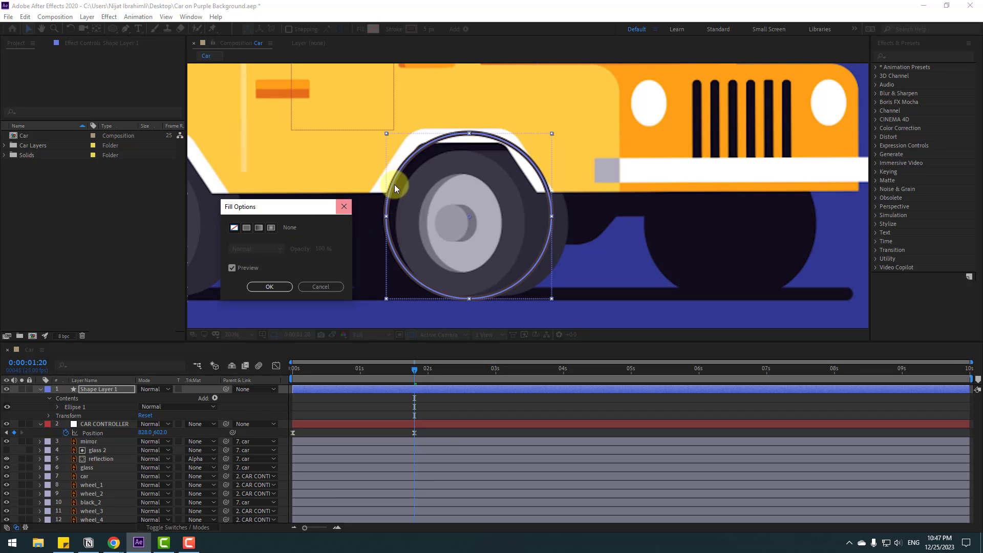
pyautogui.click(278, 286)
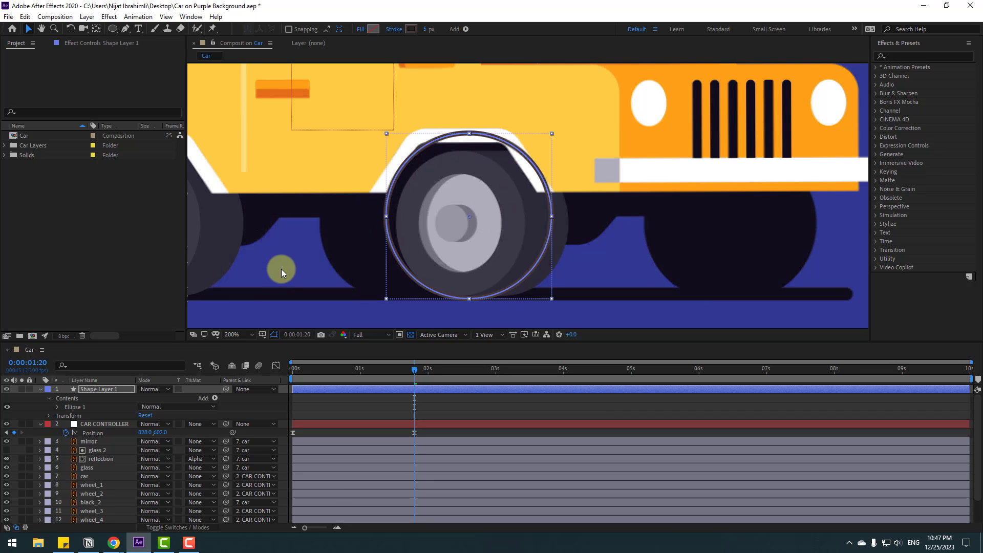
pyautogui.moveTo(424, 31); pyautogui.dragTo(426, 35)
pyautogui.write('5')
pyautogui.press('Return')
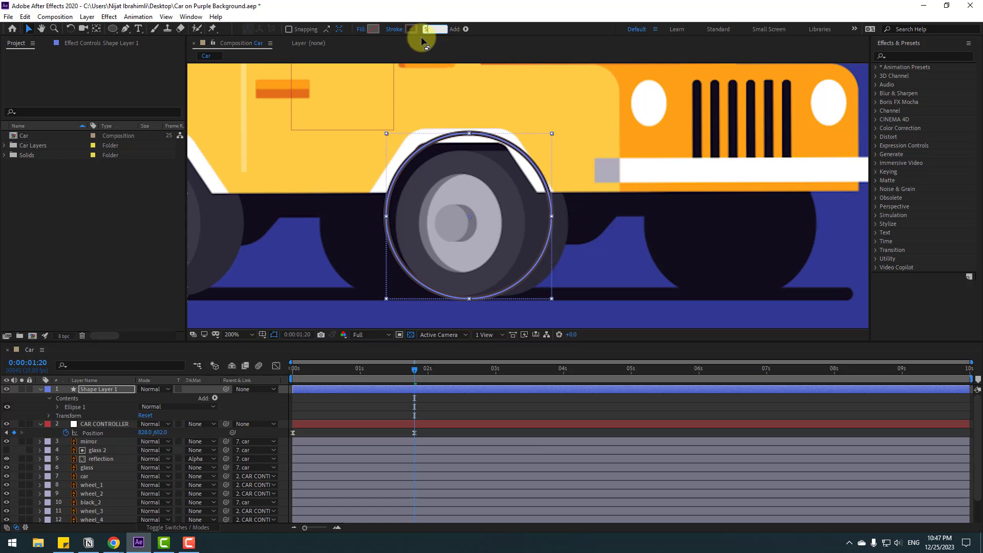
# Colour the stroke a dark tyre shade, 1D1B25, by sampling the tyre and darkening it
pyautogui.click(412, 29)
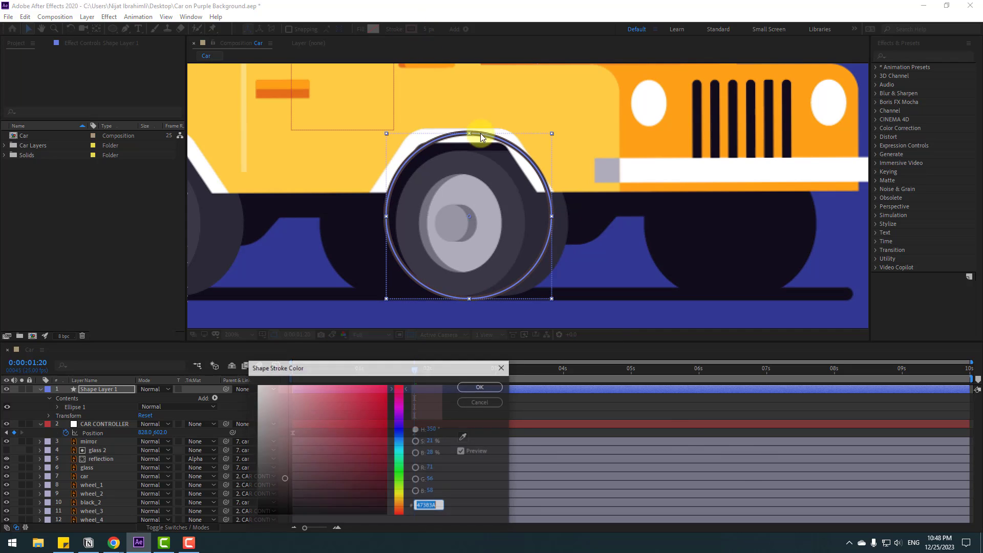
pyautogui.click(464, 437)
pyautogui.click(529, 241)
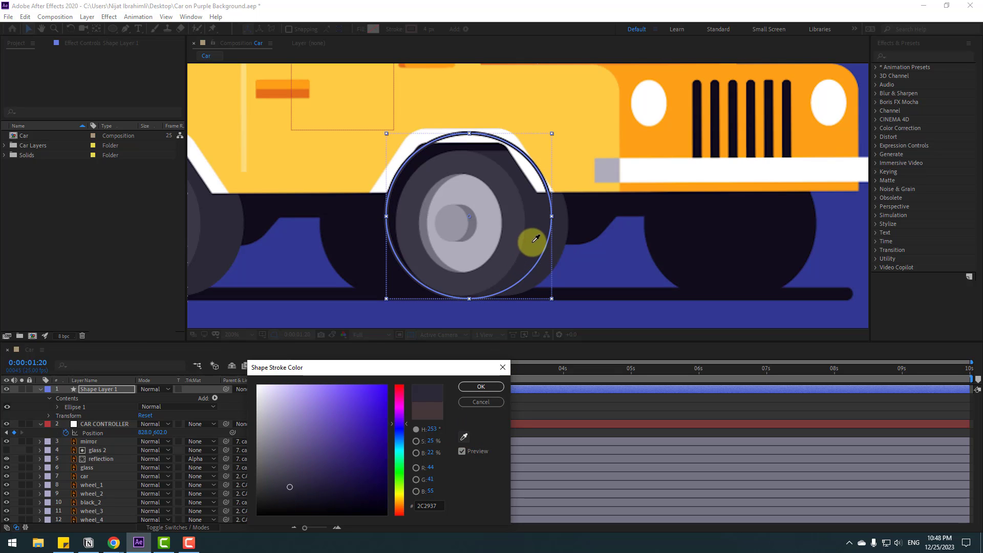
pyautogui.moveTo(290, 490); pyautogui.dragTo(292, 496)
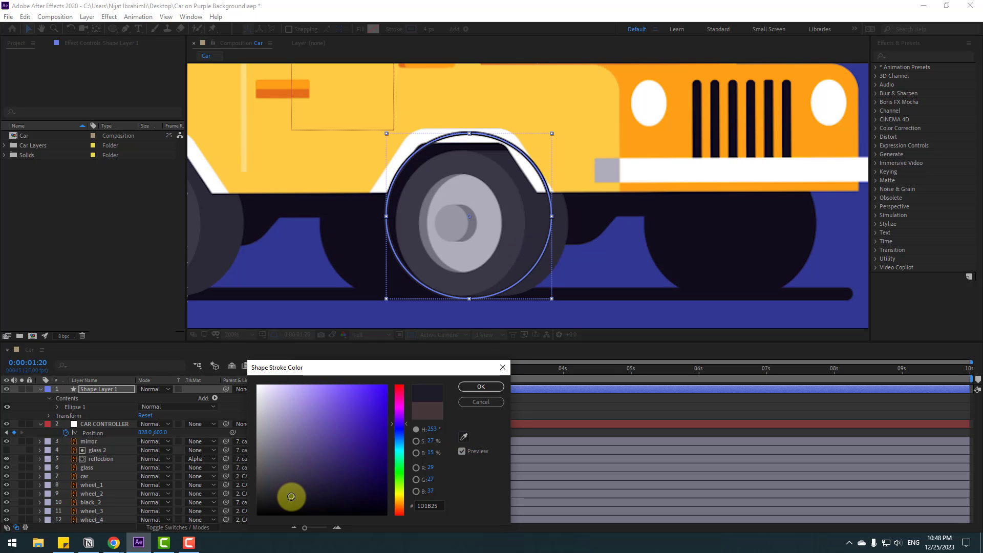
pyautogui.click(479, 387)
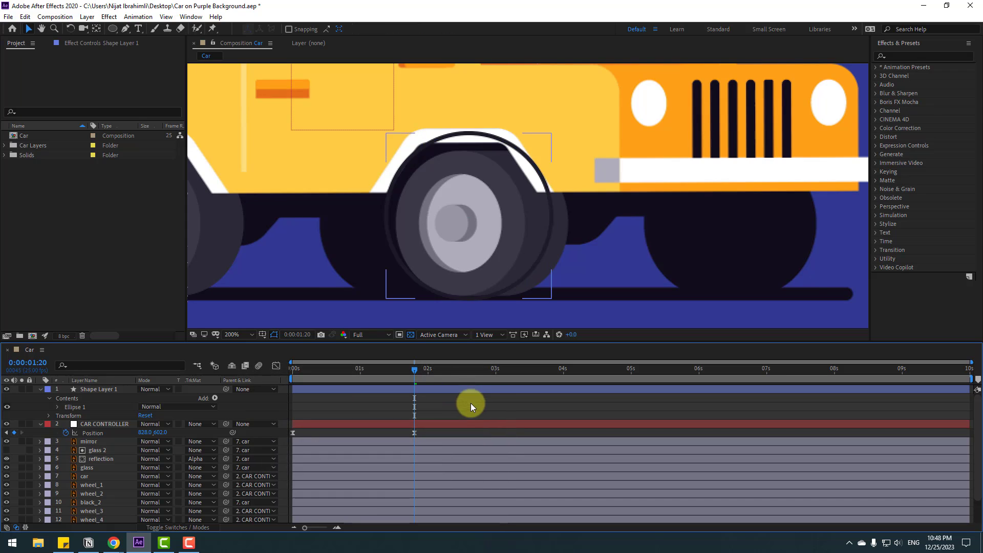
pyautogui.scroll(-3, 372, 270)
pyautogui.scroll(4, 478, 273)
# Add Dashes to Shape Layer 1's Ellipse 1 Stroke 1 and set Dash to 25
pyautogui.scroll(-1, 498, 298)
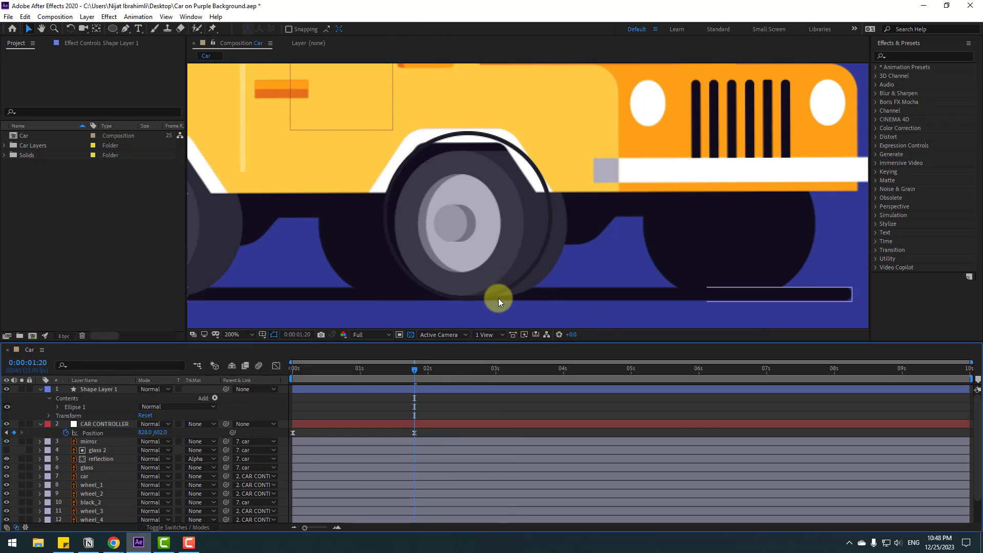
pyautogui.click(73, 389)
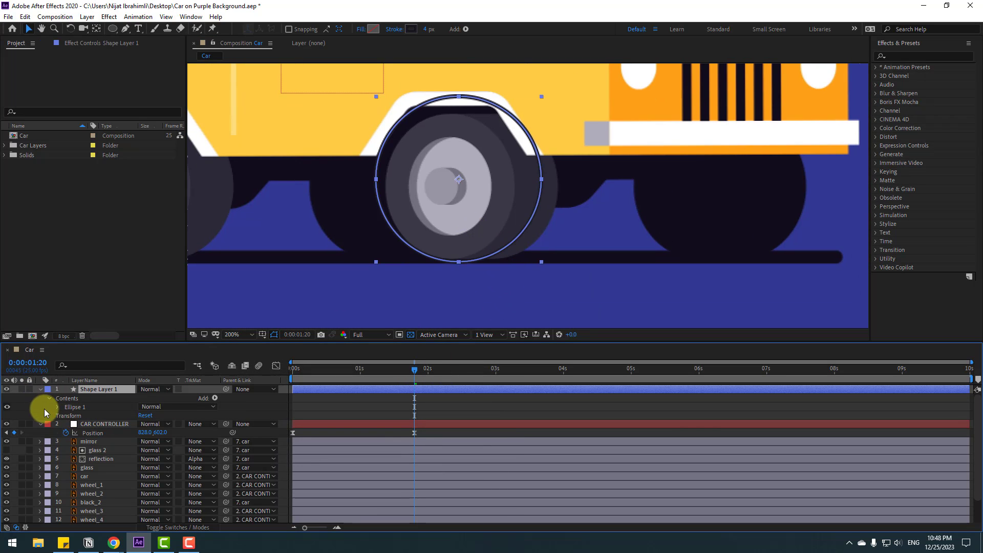
pyautogui.scroll(2, 387, 162)
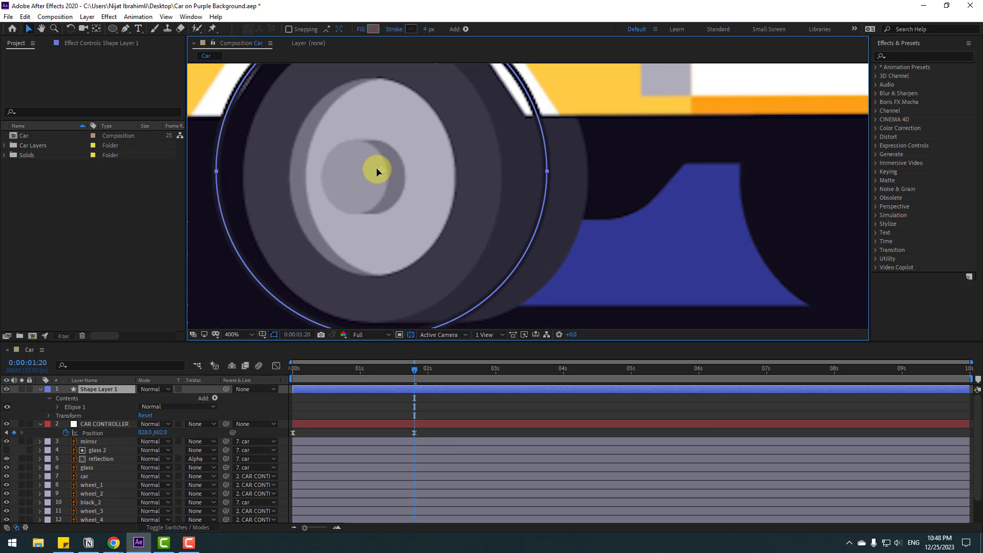
pyautogui.scroll(-2, 573, 180)
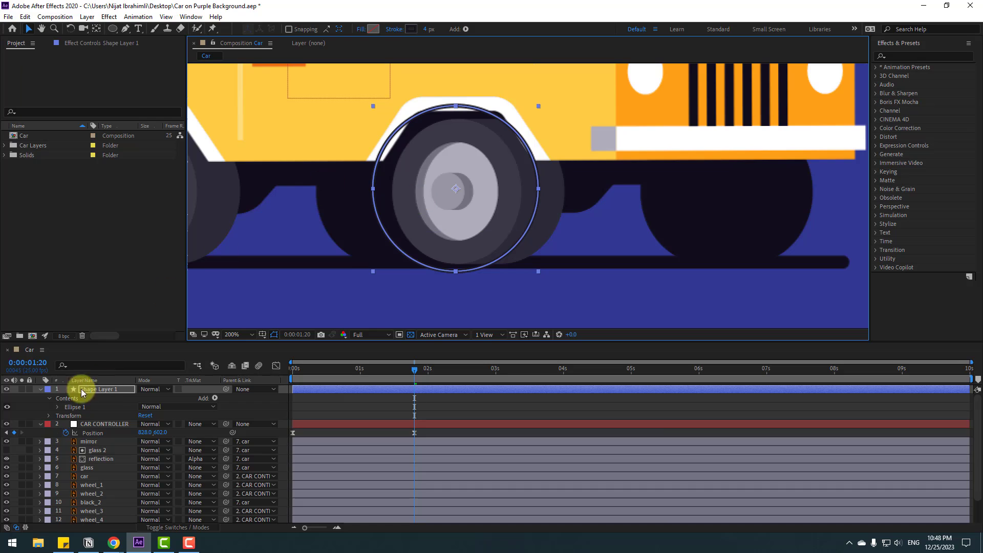
pyautogui.click(58, 409)
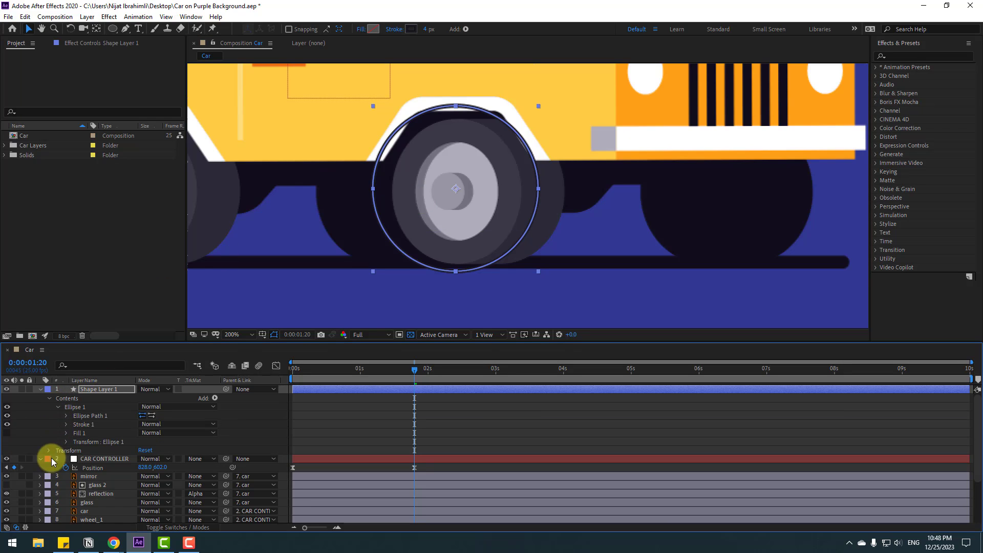
pyautogui.click(66, 425)
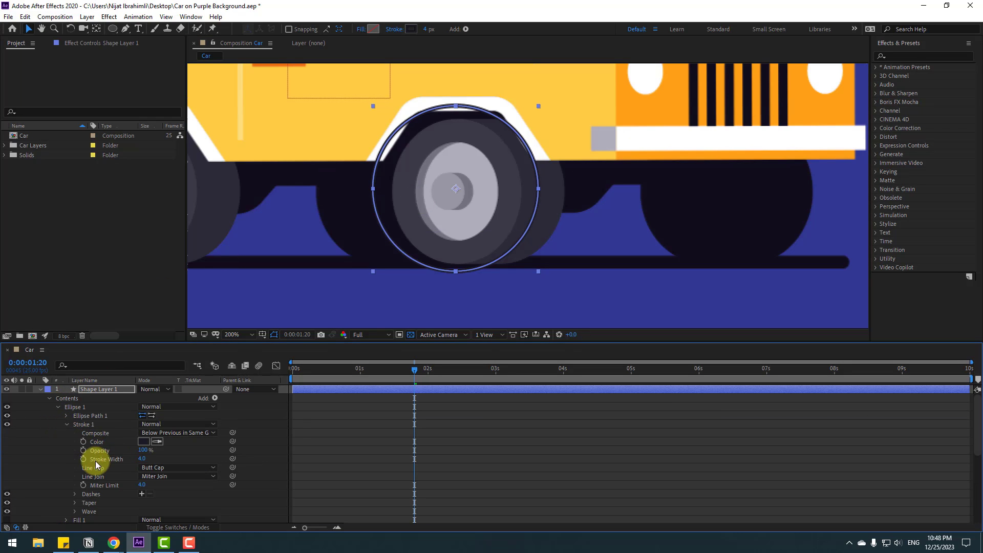
pyautogui.click(142, 494)
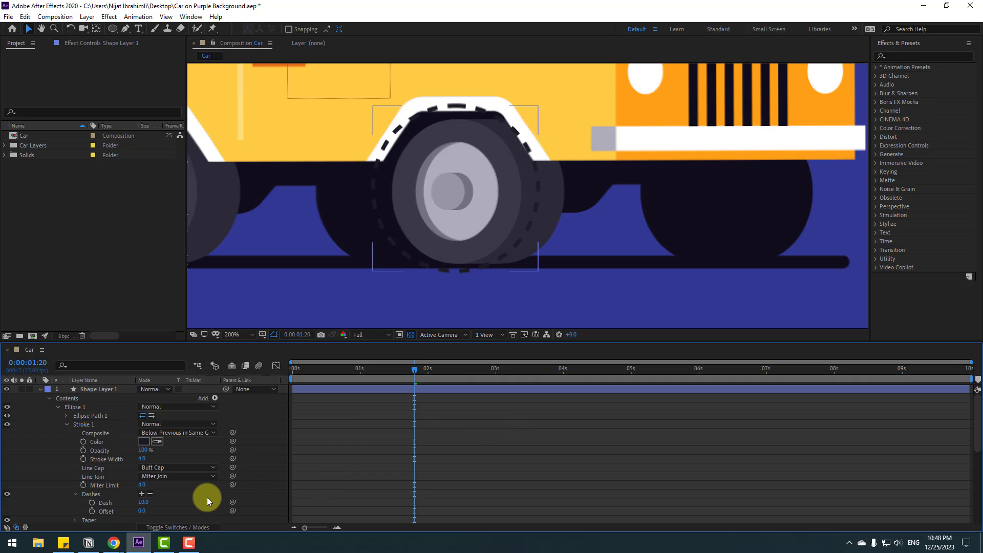
pyautogui.moveTo(143, 503); pyautogui.dragTo(154, 504)
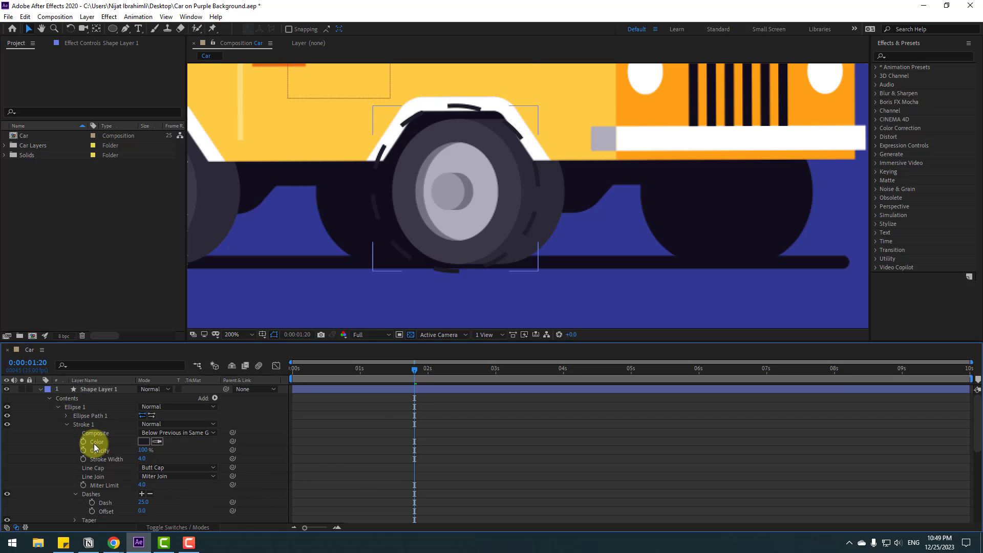
pyautogui.click(41, 389)
pyautogui.click(90, 390)
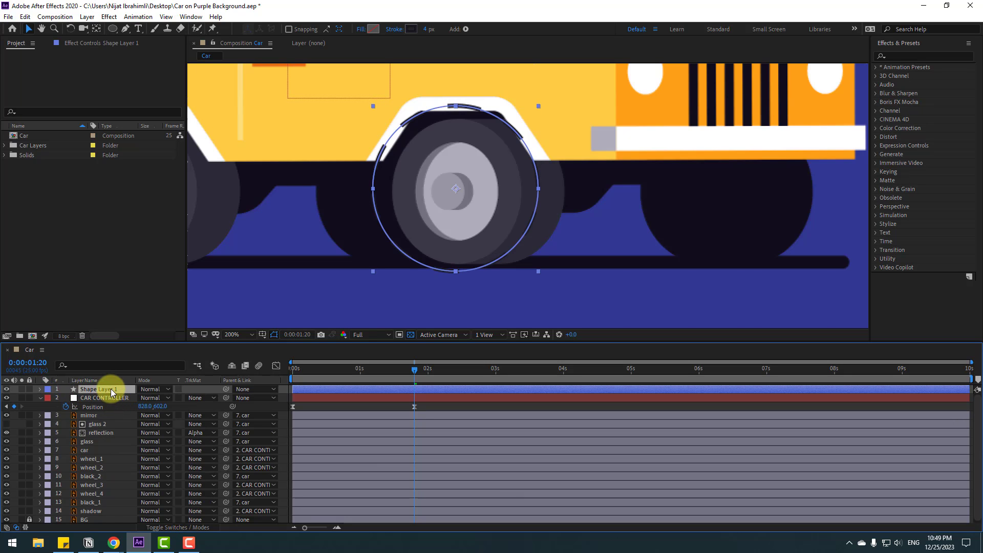
# Move Shape Layer 1 below wheel_1 and set its Parent to wheel_2
pyautogui.moveTo(111, 388); pyautogui.dragTo(98, 464)
pyautogui.scroll(2, 494, 276)
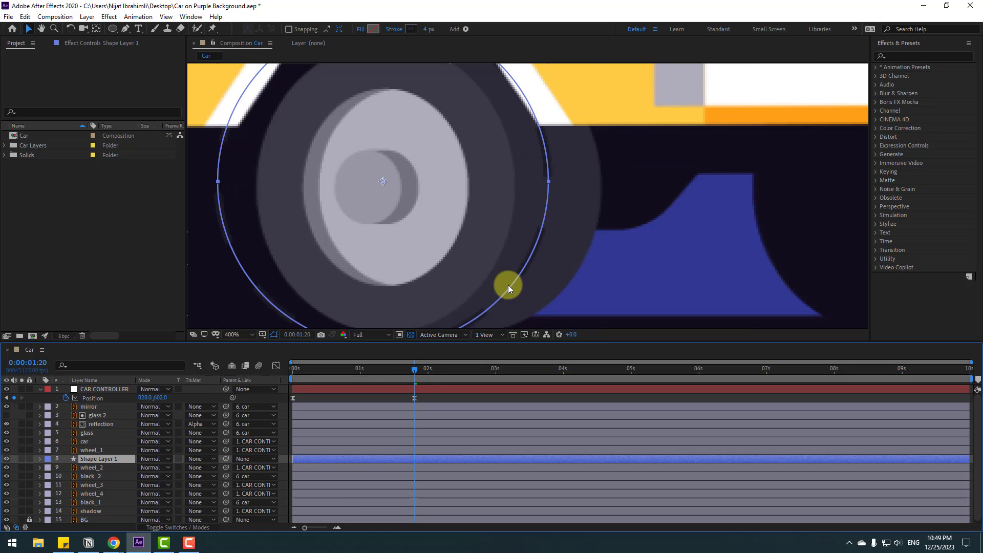
pyautogui.moveTo(223, 459); pyautogui.dragTo(106, 469)
pyautogui.scroll(-2, 613, 289)
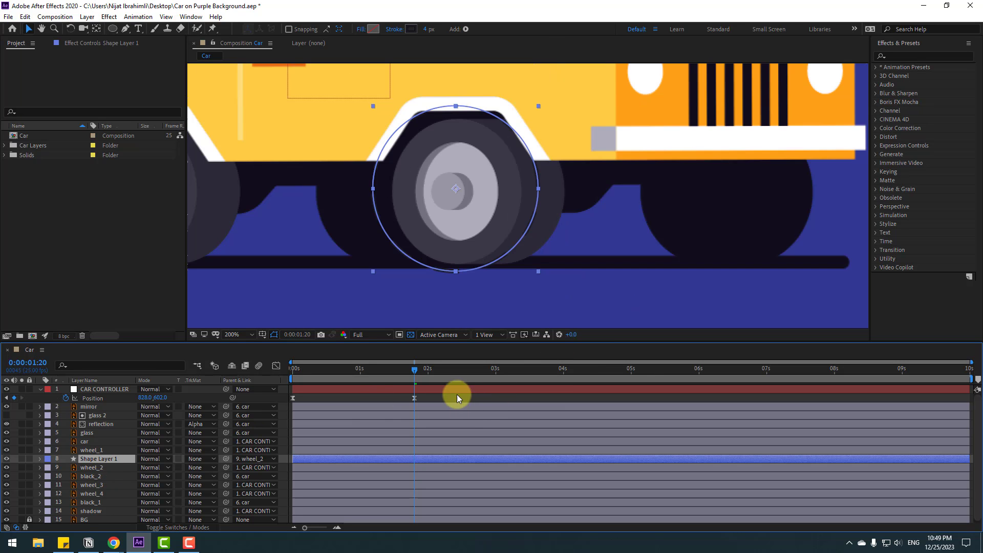
pyautogui.click(453, 394)
pyautogui.moveTo(413, 372)
pyautogui.mouseDown()
pyautogui.moveTo(371, 374)
pyautogui.moveTo(414, 380)
pyautogui.mouseUp()
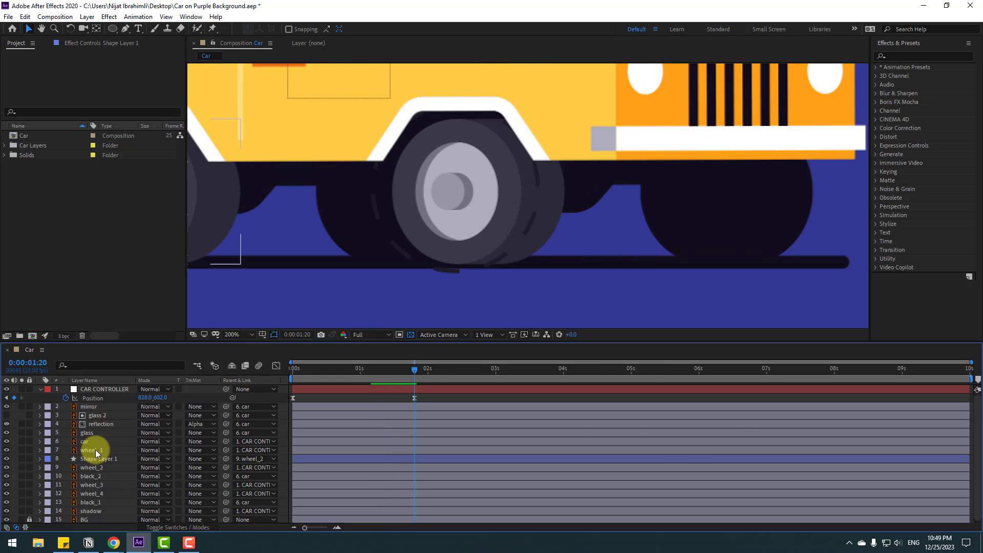
pyautogui.click(98, 459)
pyautogui.click(95, 365)
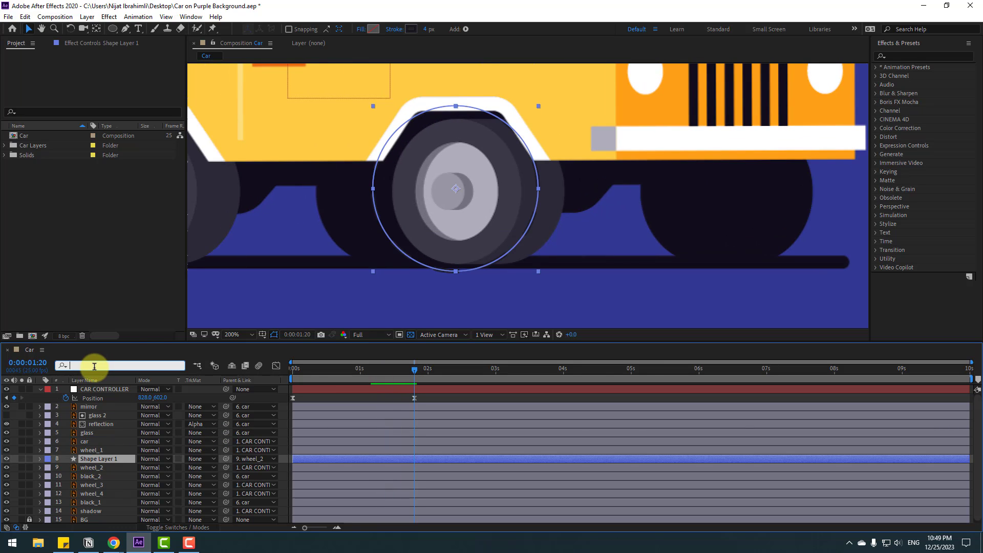
# Search 'stroke', reveal the Stroke 1 Dashes, and enable keyframing on Offset
pyautogui.write('stroke')
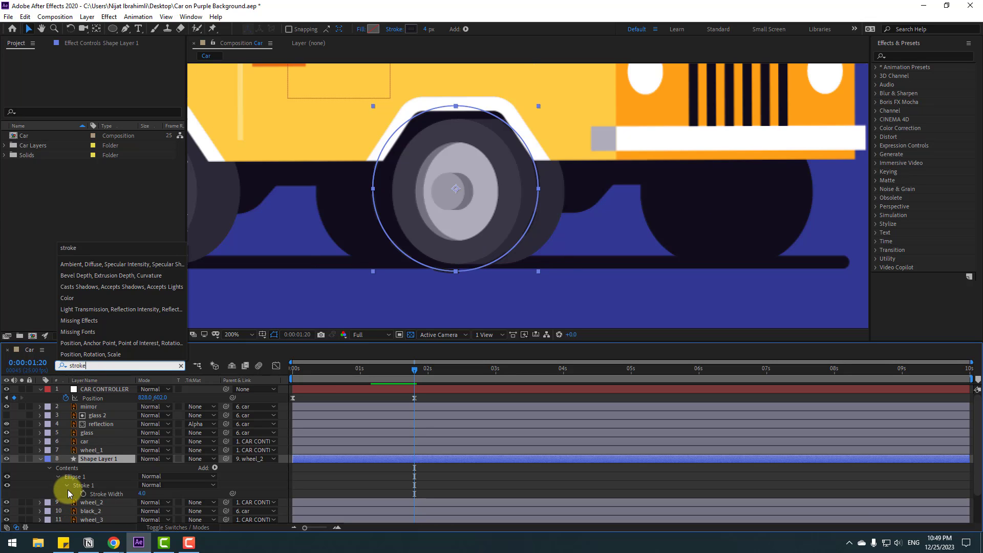
pyautogui.click(67, 486)
pyautogui.click(68, 485)
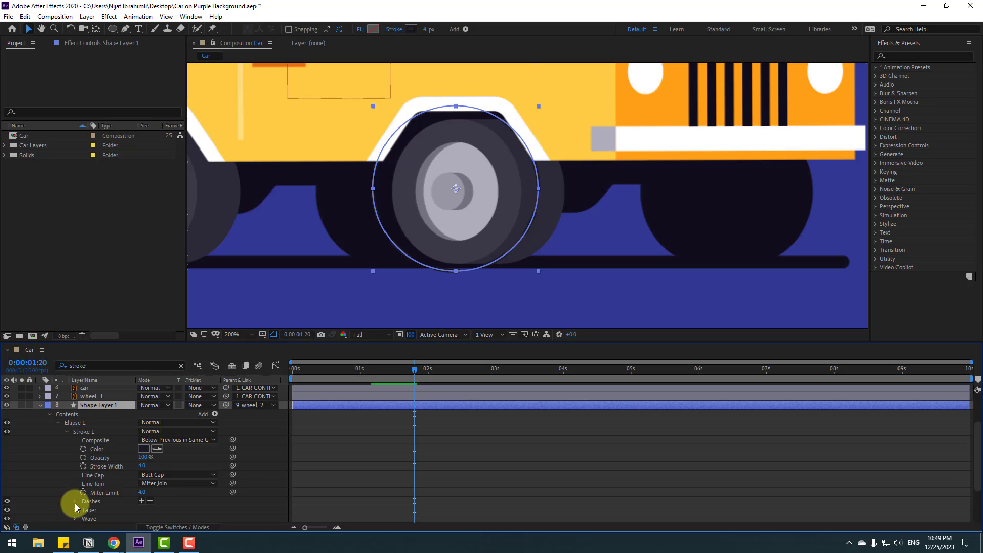
pyautogui.click(76, 501)
pyautogui.click(92, 493)
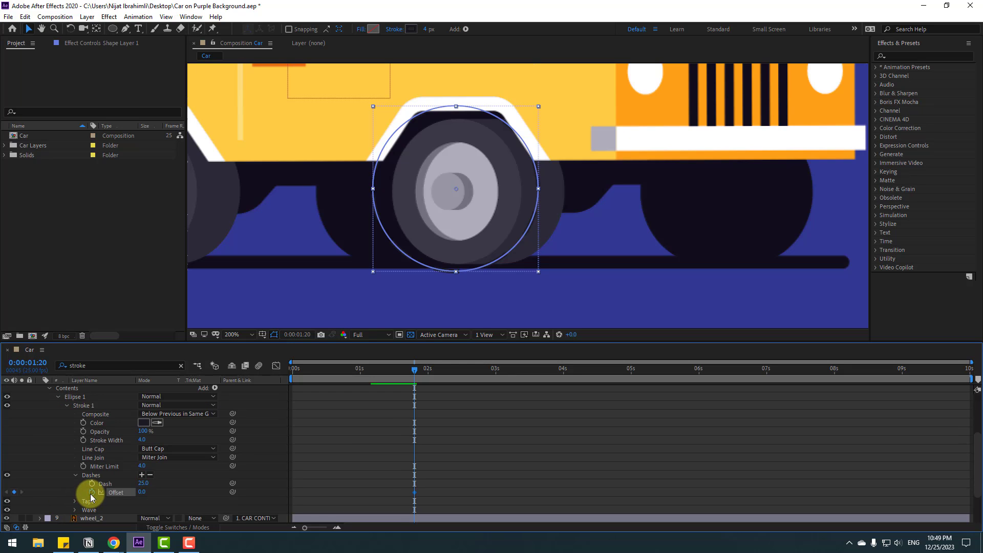
# Key the dash Offset at 0 at the start and -200 at 0:00:01:20, then preview
pyautogui.moveTo(416, 373); pyautogui.dragTo(3, 496)
pyautogui.click(399, 357)
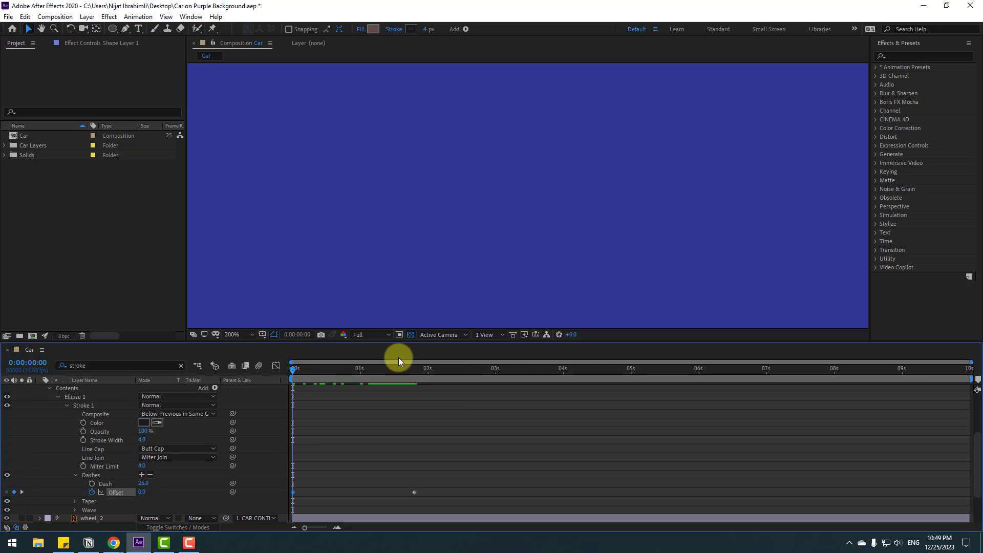
pyautogui.moveTo(355, 374); pyautogui.dragTo(424, 499)
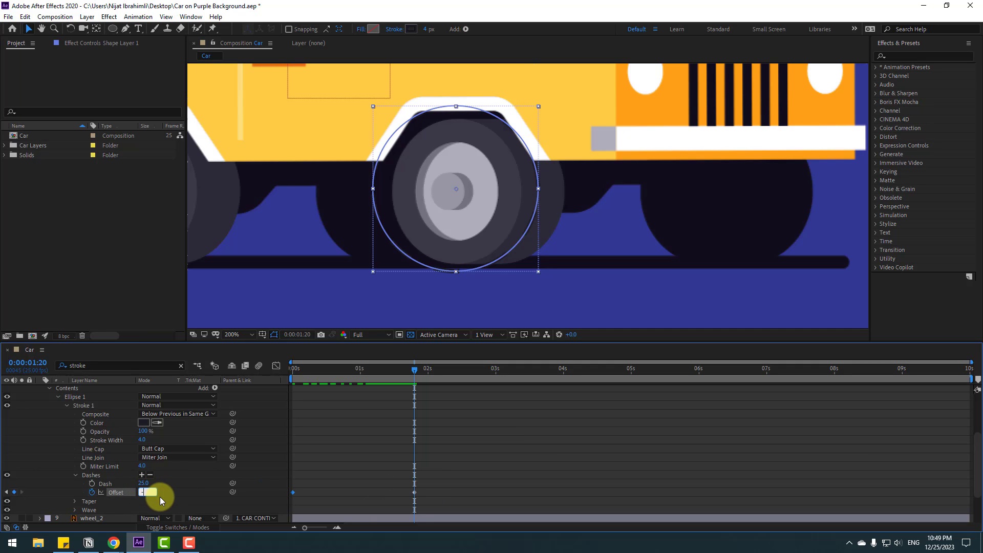
pyautogui.press('Return')
pyautogui.scroll(-1, 478, 266)
pyautogui.press('space')
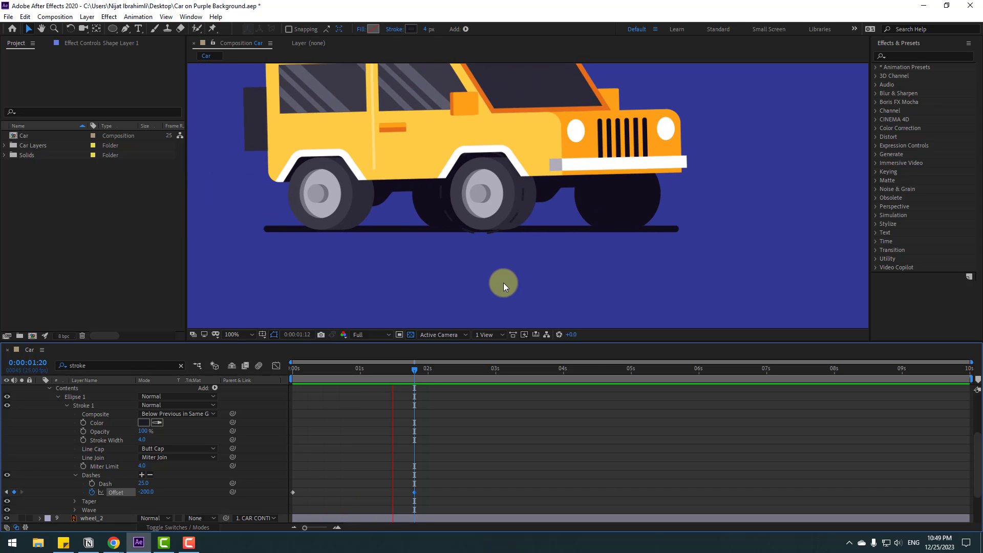
pyautogui.click(416, 368)
pyautogui.moveTo(416, 369); pyautogui.dragTo(395, 370)
pyautogui.moveTo(438, 484); pyautogui.dragTo(292, 490)
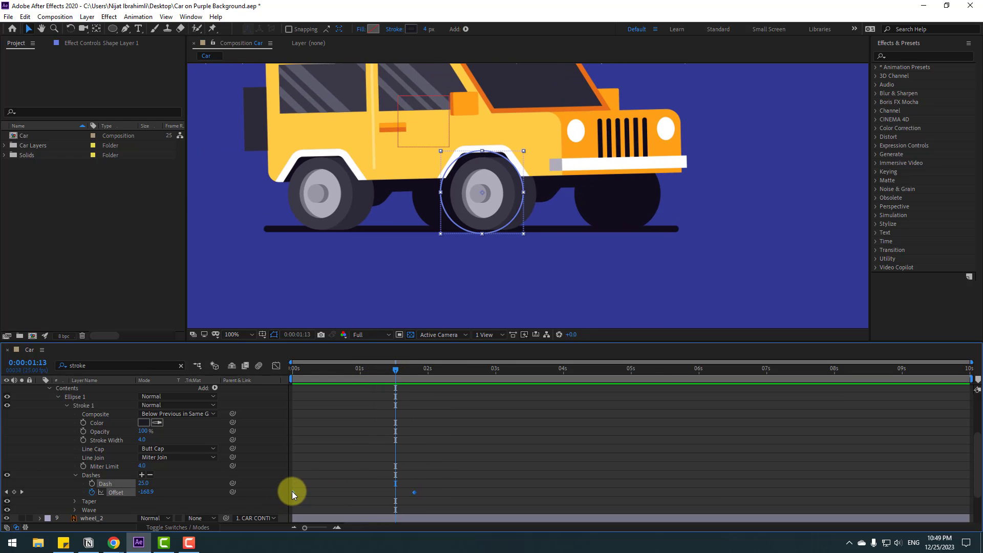
# Apply Easy Ease In to the Offset keyframes and check the curve in the Graph Editor
pyautogui.rightClick(292, 491)
pyautogui.moveTo(312, 484)
pyautogui.click(453, 429)
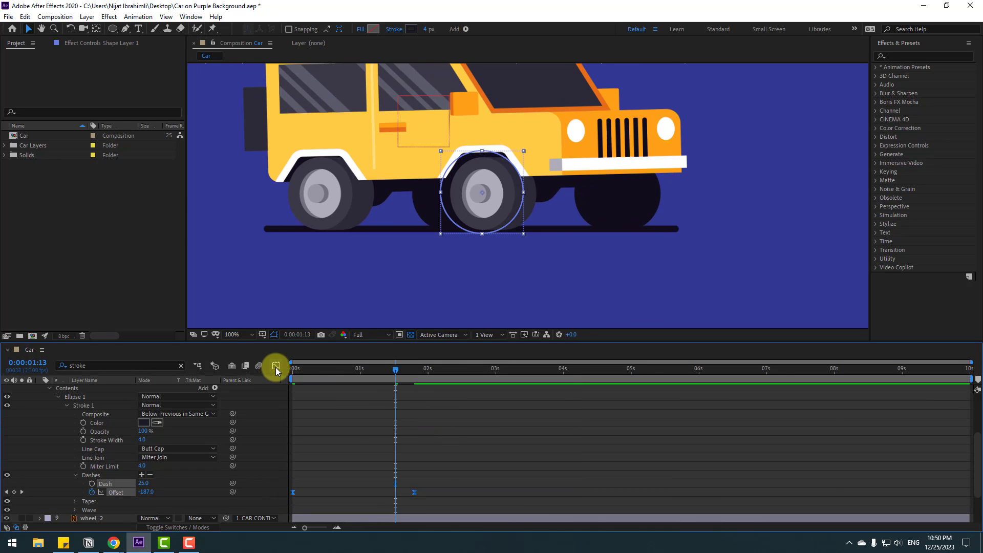
pyautogui.click(276, 366)
pyautogui.moveTo(403, 404); pyautogui.dragTo(372, 399)
pyautogui.press('space')
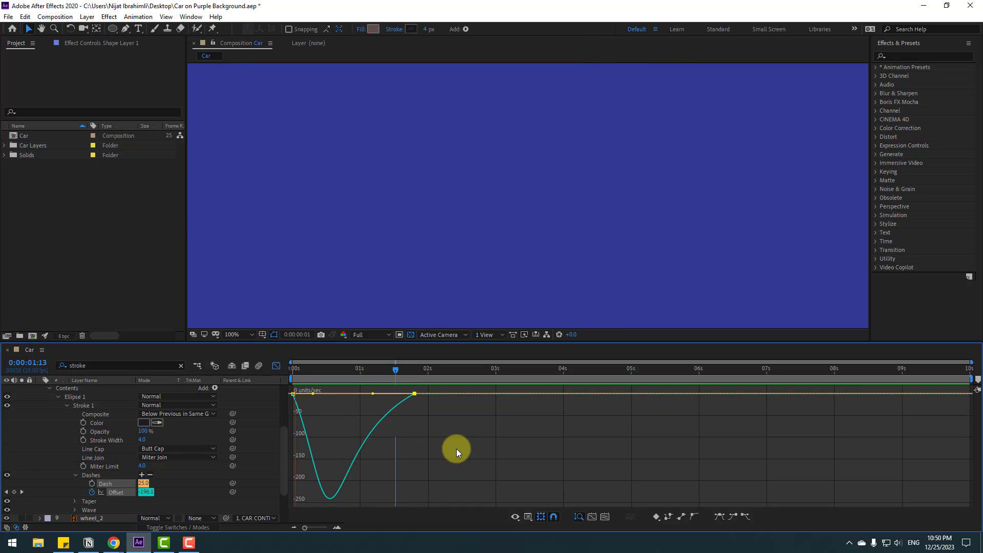
pyautogui.press('space')
pyautogui.click(277, 367)
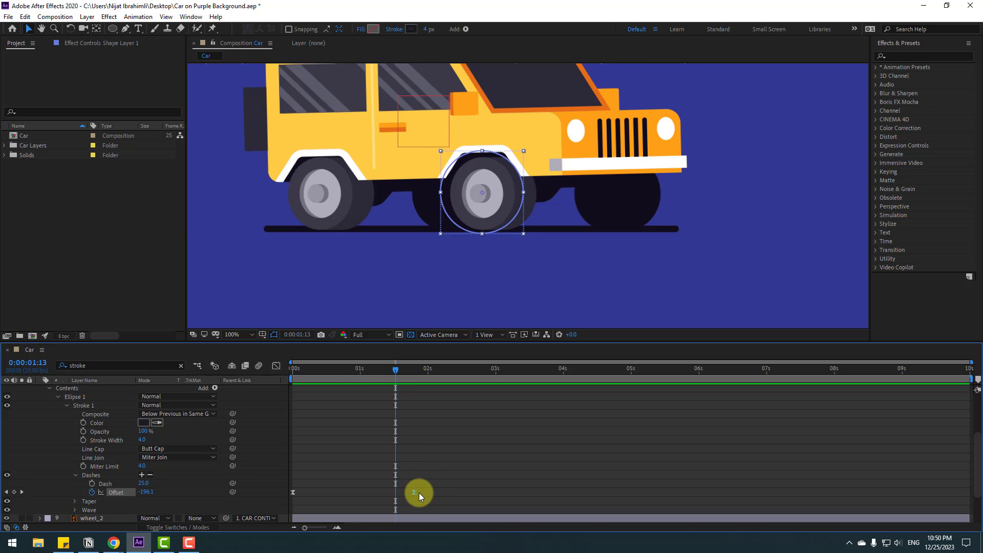
# Push the final Offset keyframe slightly later, to about 2 s, and replay the preview
pyautogui.click(418, 481)
pyautogui.press('space')
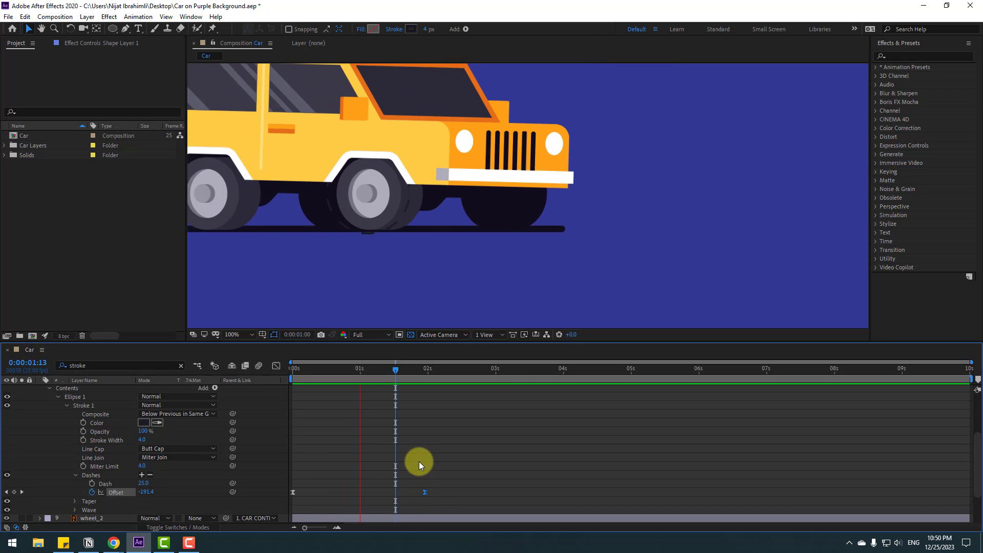
pyautogui.scroll(-2, 488, 275)
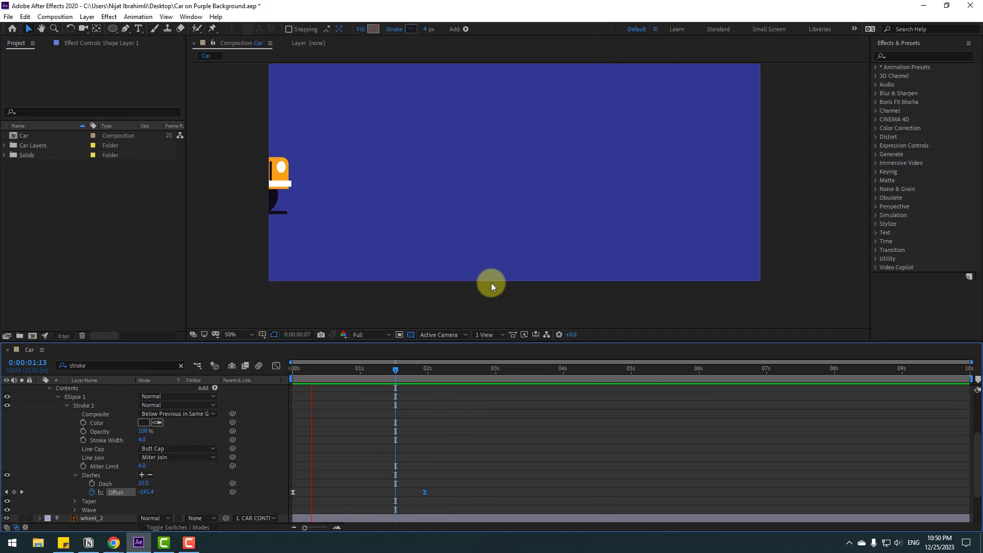
pyautogui.press('space')
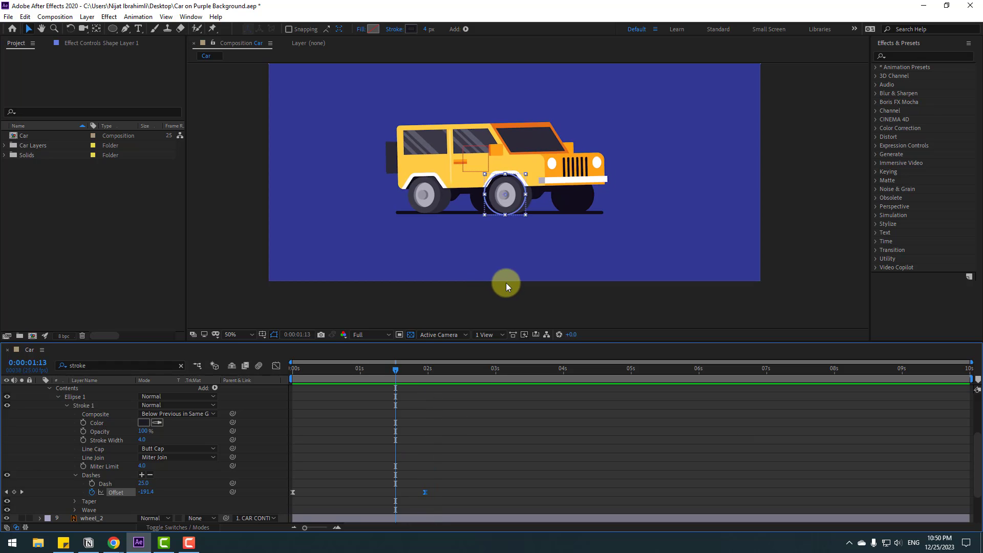
pyautogui.scroll(2, 506, 282)
pyautogui.moveTo(427, 492); pyautogui.dragTo(435, 492)
pyautogui.press('space')
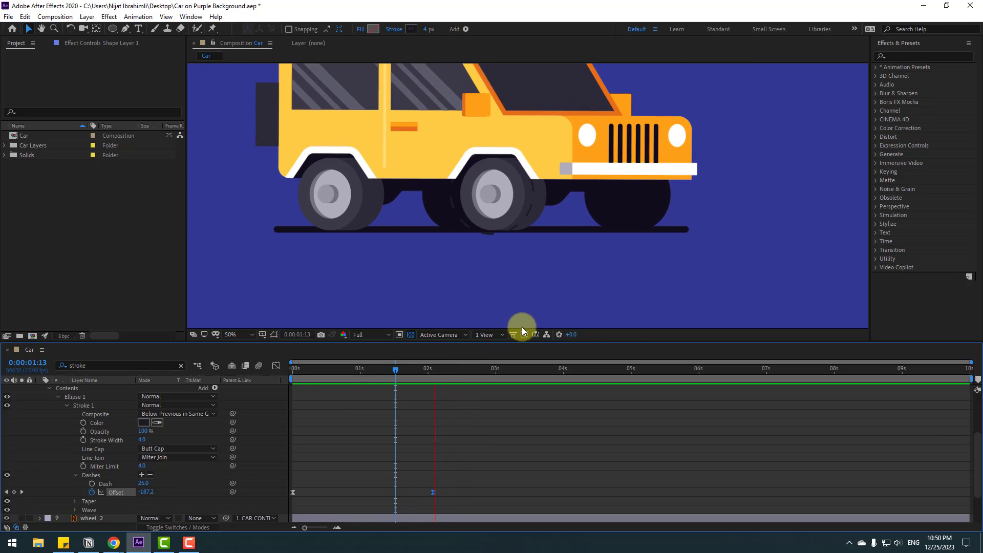
pyautogui.scroll(-2, 535, 313)
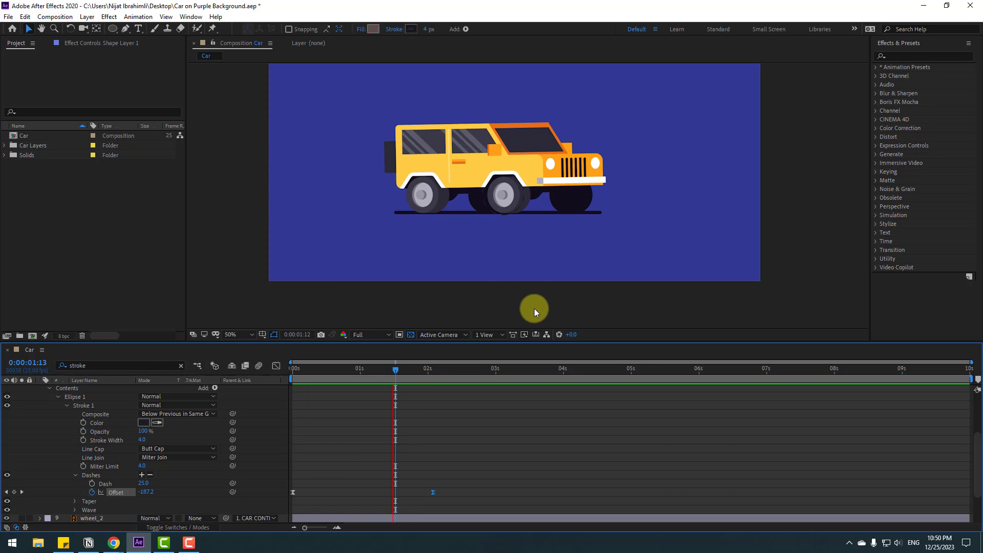
# Sample the tyre's grey to set Shape Layer 1's stroke colour to 3B3847
pyautogui.press('space')
pyautogui.scroll(2, 533, 306)
pyautogui.scroll(2, 535, 304)
pyautogui.click(485, 441)
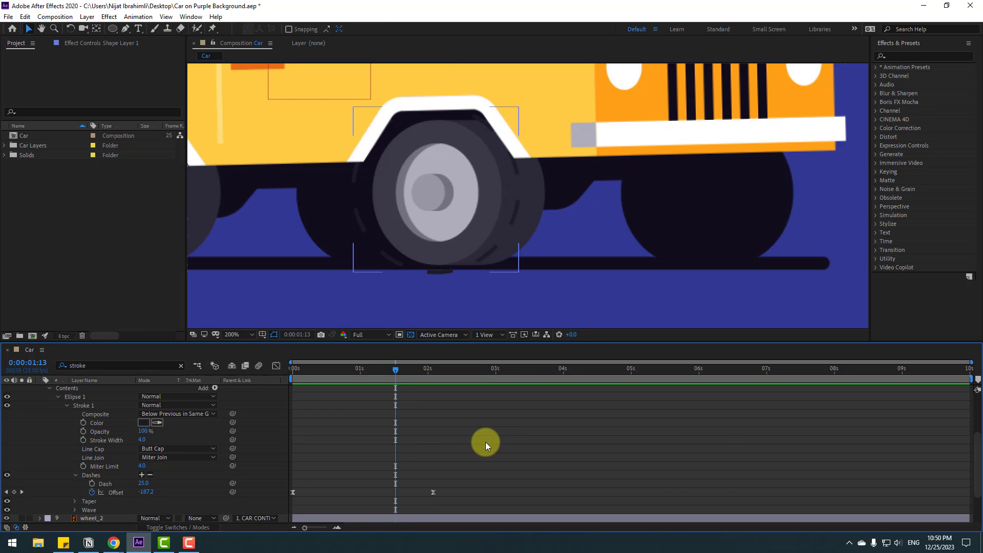
pyautogui.scroll(3, 312, 435)
pyautogui.click(100, 432)
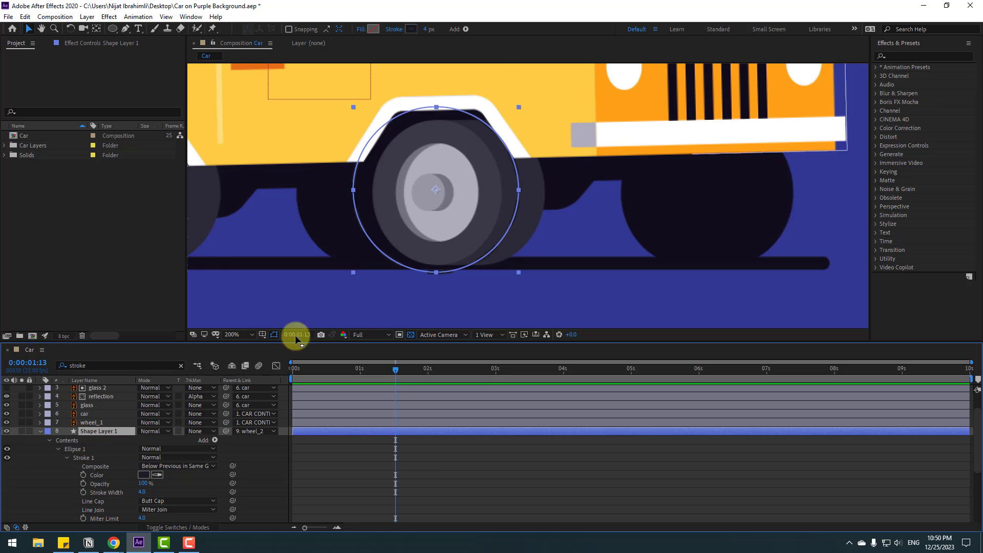
pyautogui.click(411, 29)
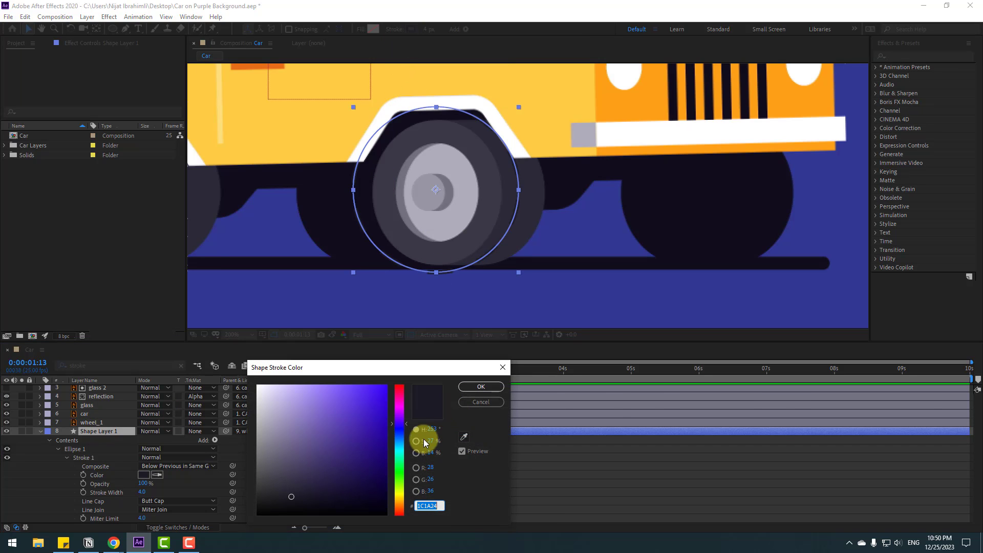
pyautogui.click(464, 440)
pyautogui.click(481, 227)
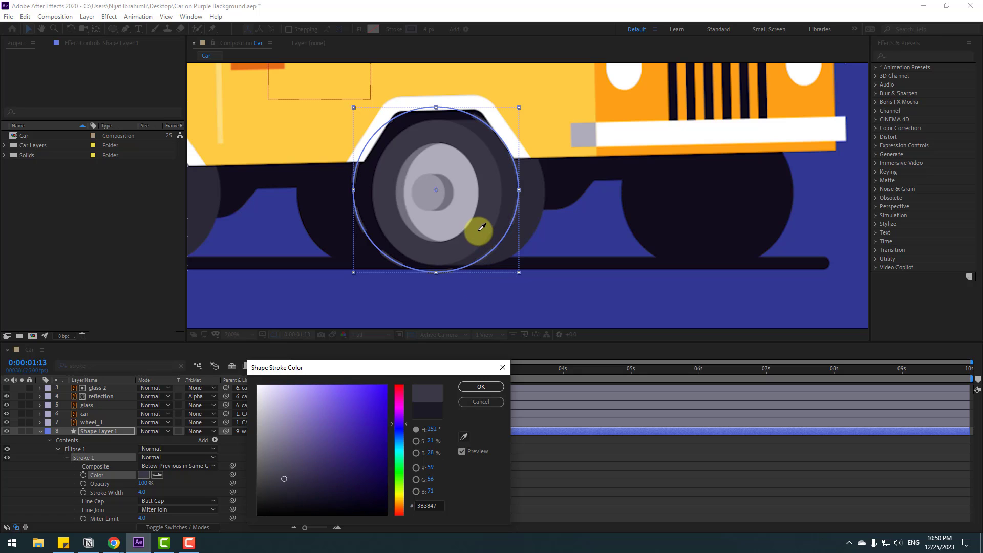
pyautogui.click(481, 387)
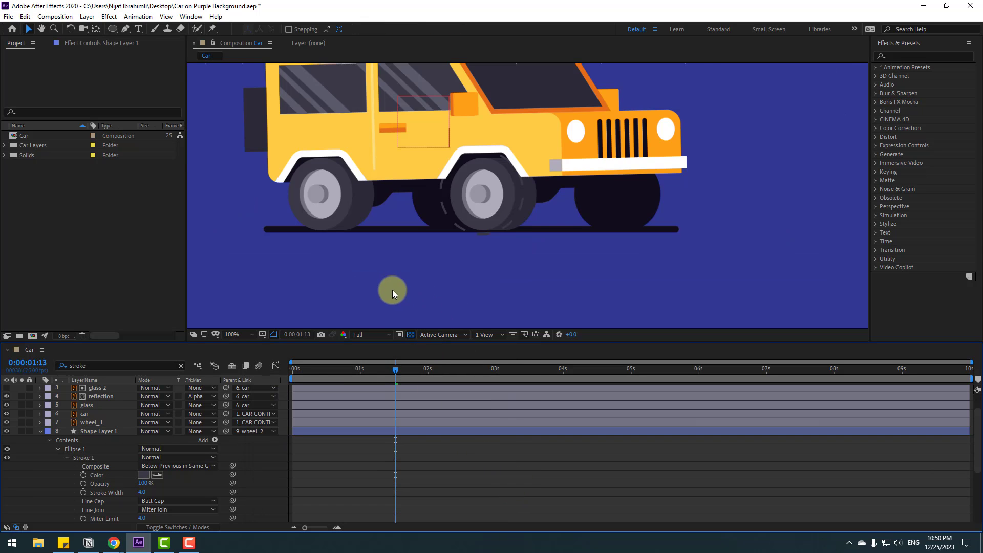
pyautogui.click(41, 431)
# Rename the dashed tread ring layer Shape Layer 1 to line_1
pyautogui.scroll(2, 100, 439)
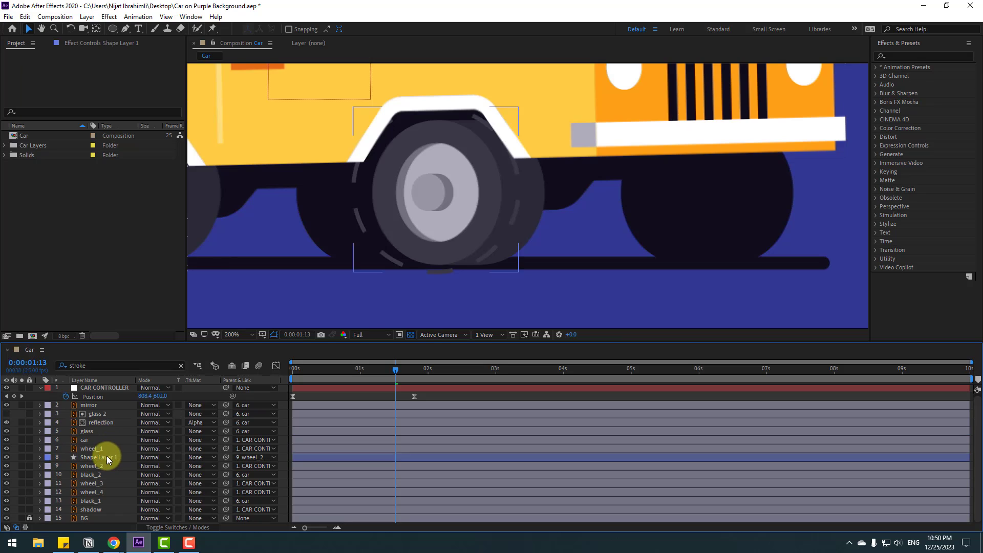
pyautogui.click(107, 455)
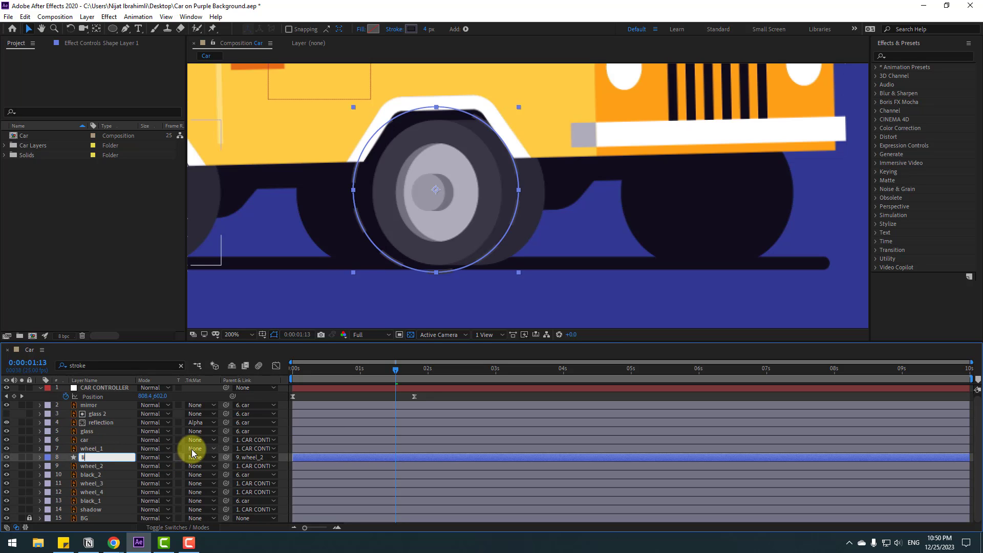
pyautogui.write('line_1')
pyautogui.press('Return')
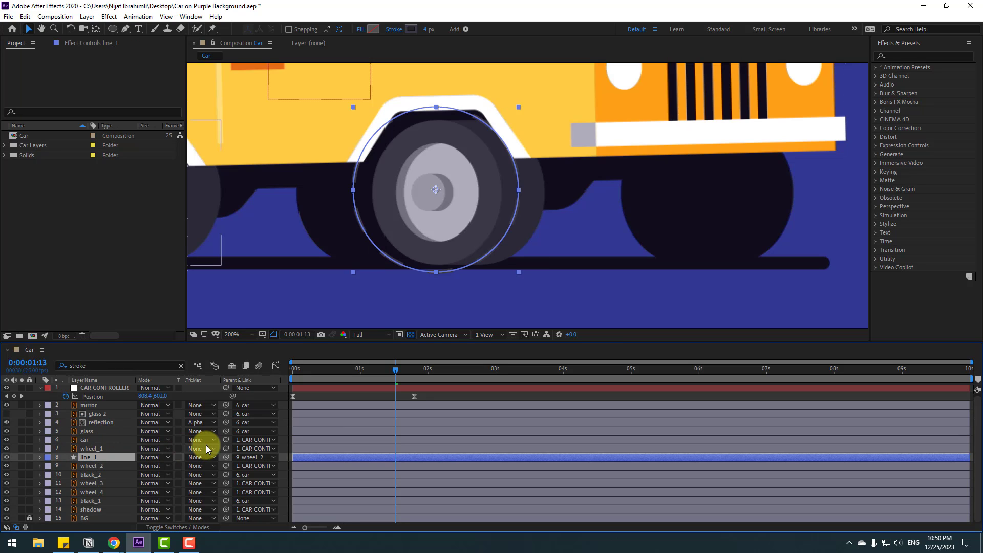
# Duplicate line_1 as line_2 and move the copy into place on the wheel
pyautogui.hotkey('ctrl', 'd')
pyautogui.scroll(2, 517, 238)
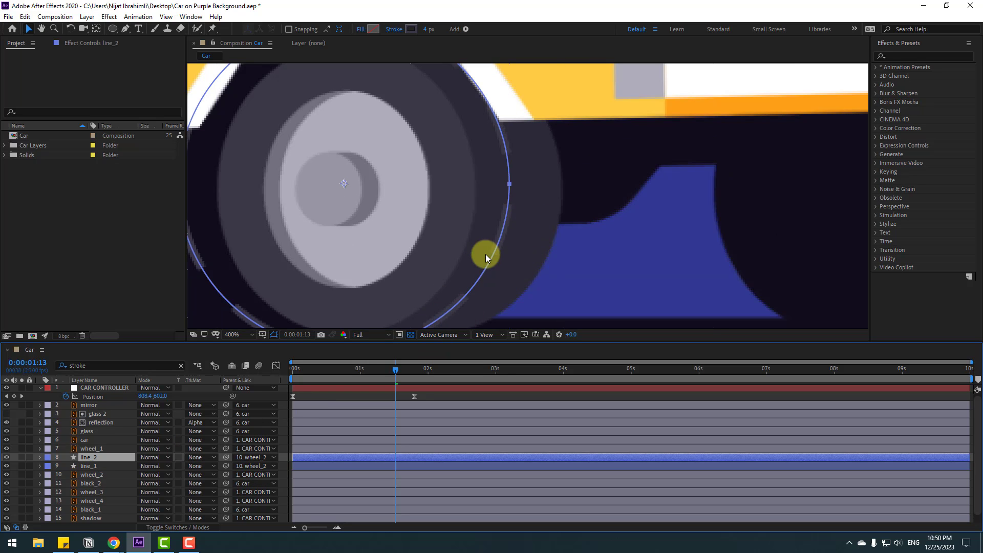
pyautogui.moveTo(503, 223); pyautogui.dragTo(537, 227)
# In line_2's Ellipse 1 stroke Dashes, set the Offset to -235 at 2:02
pyautogui.click(352, 456)
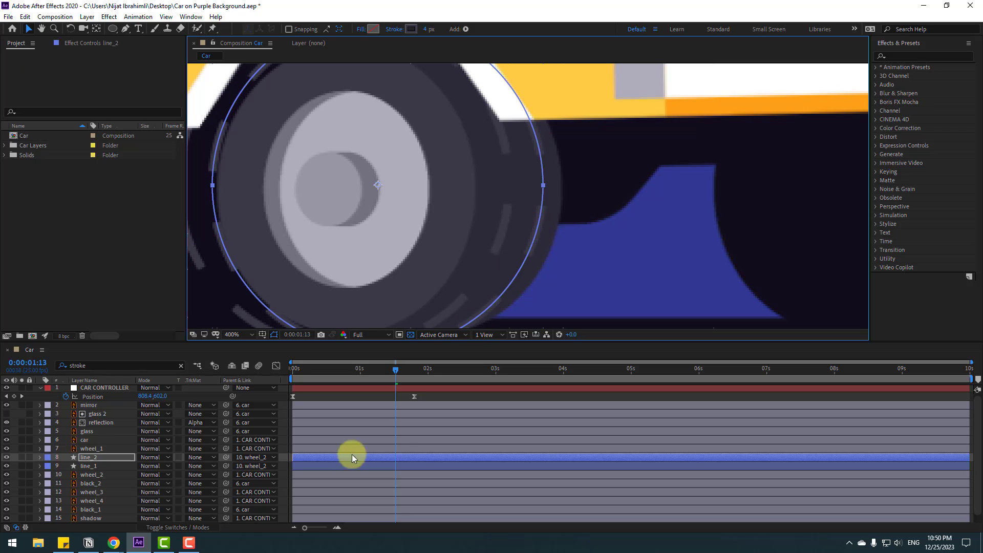
pyautogui.click(41, 458)
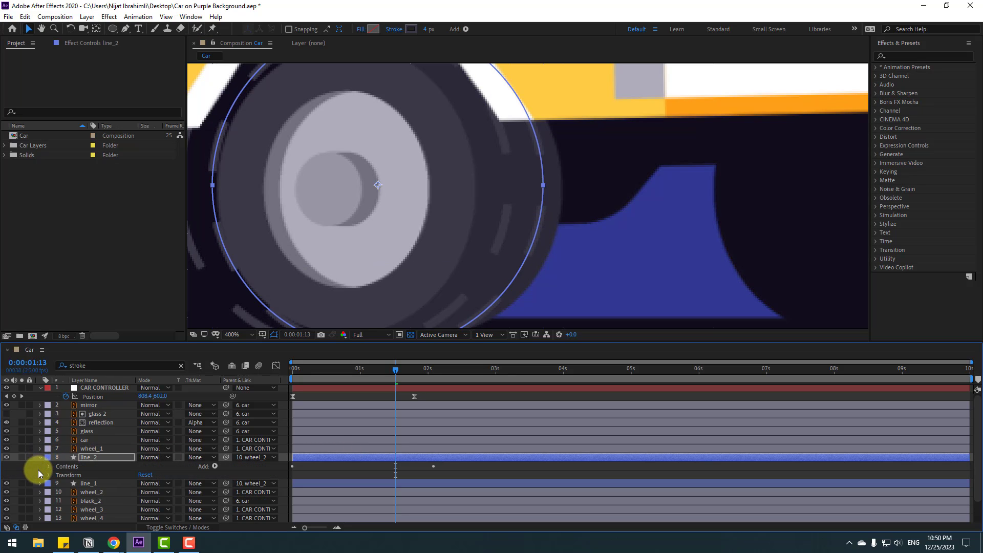
pyautogui.click(49, 467)
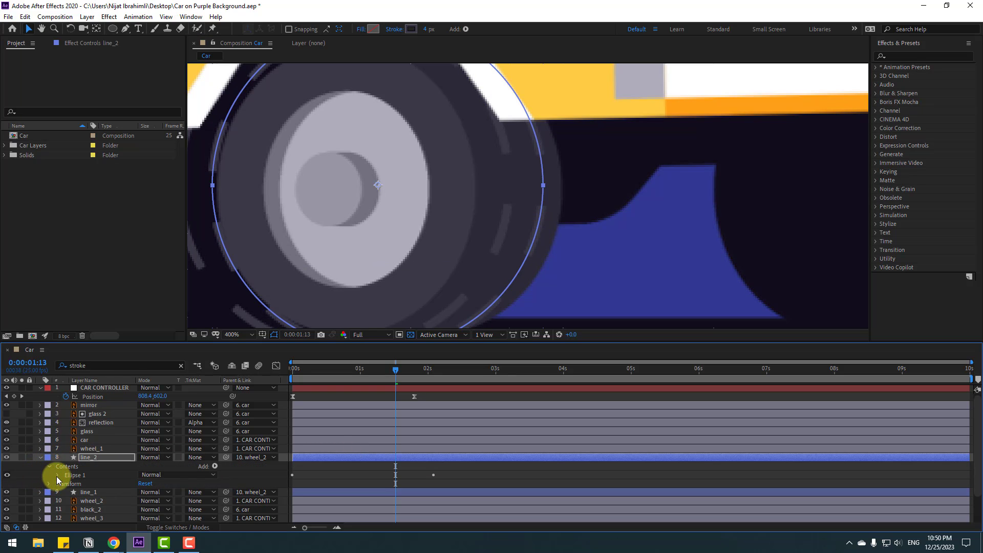
pyautogui.click(57, 476)
pyautogui.click(65, 493)
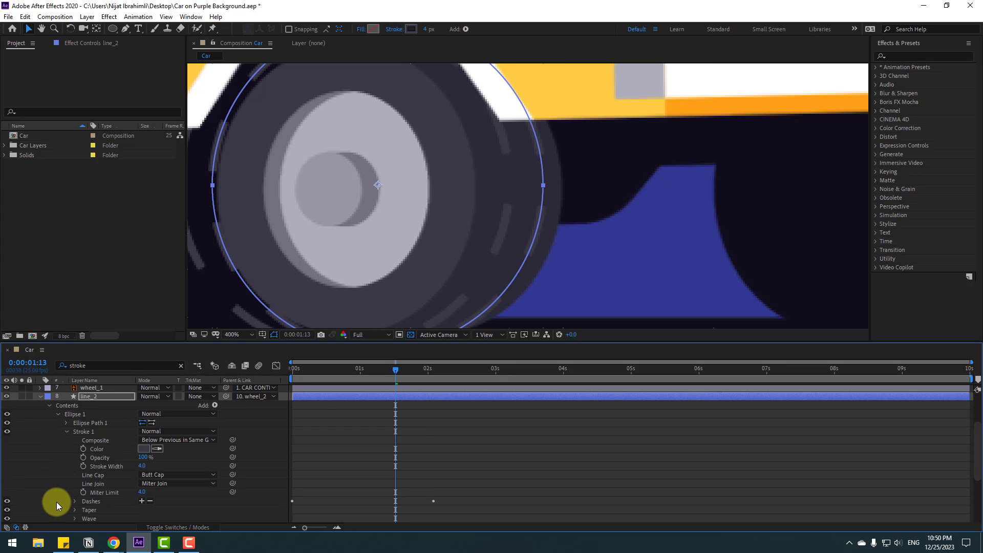
pyautogui.click(119, 423)
pyautogui.scroll(-3, 62, 508)
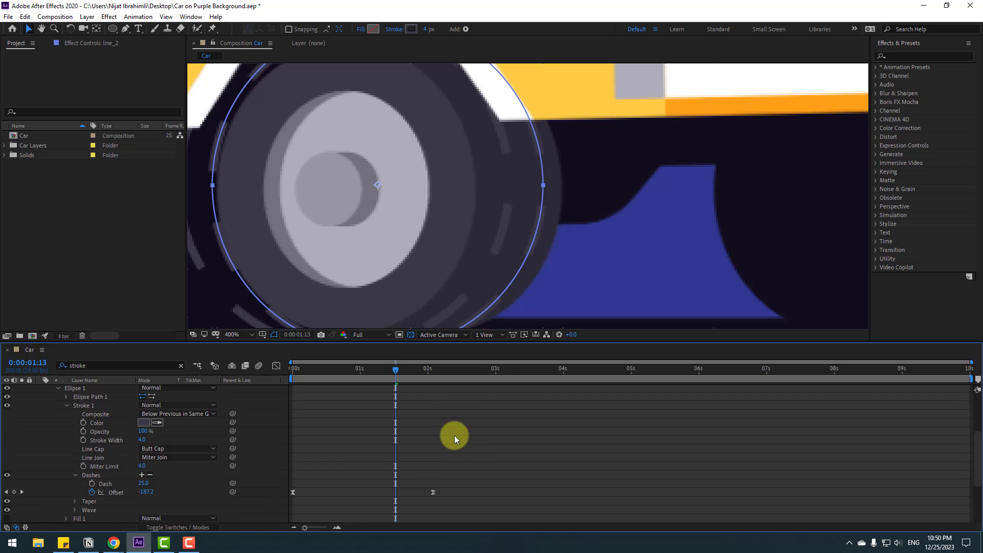
pyautogui.moveTo(410, 369); pyautogui.dragTo(435, 371)
pyautogui.click(146, 490)
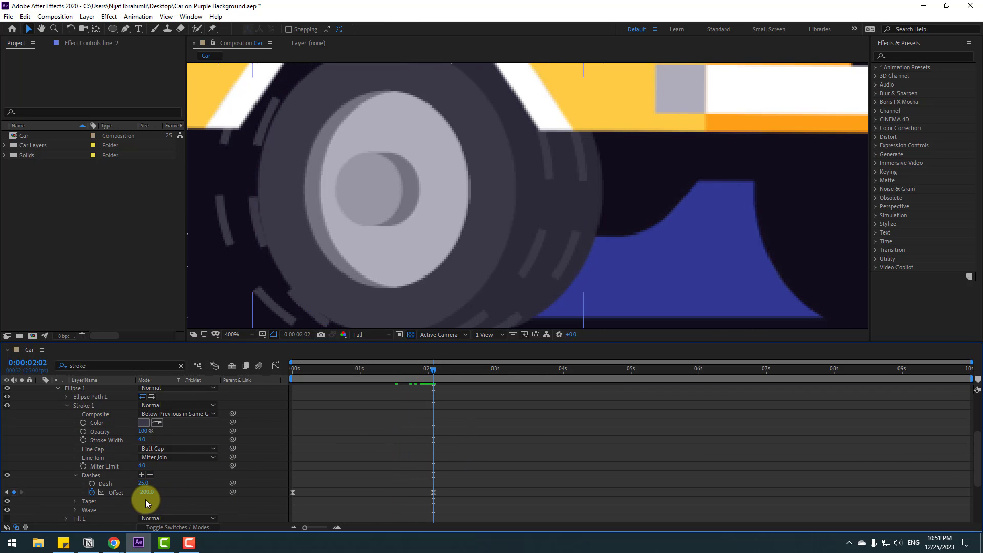
pyautogui.click(146, 493)
pyautogui.press('Return')
# Preview the animation with both dashed tread rings, then select line_1
pyautogui.scroll(-4, 441, 263)
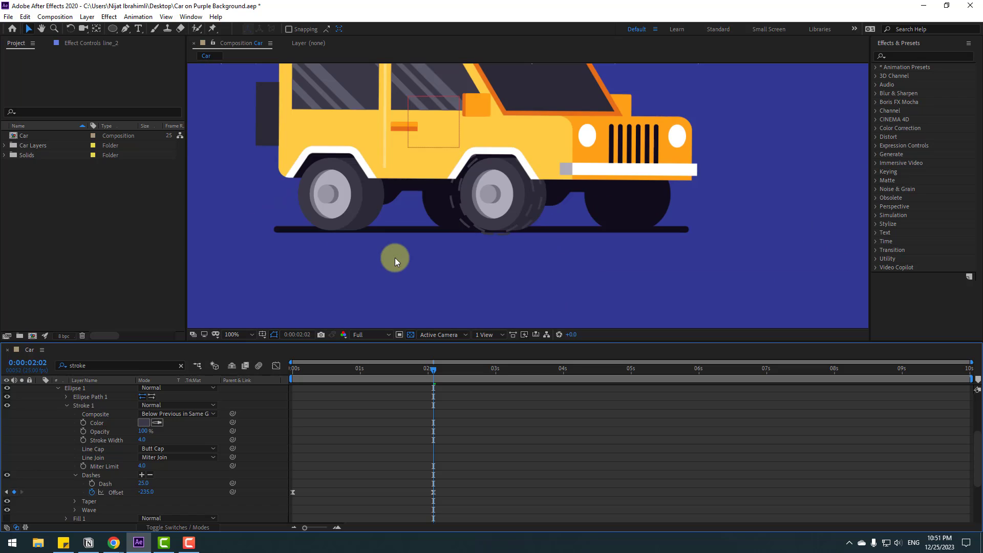
pyautogui.press('space')
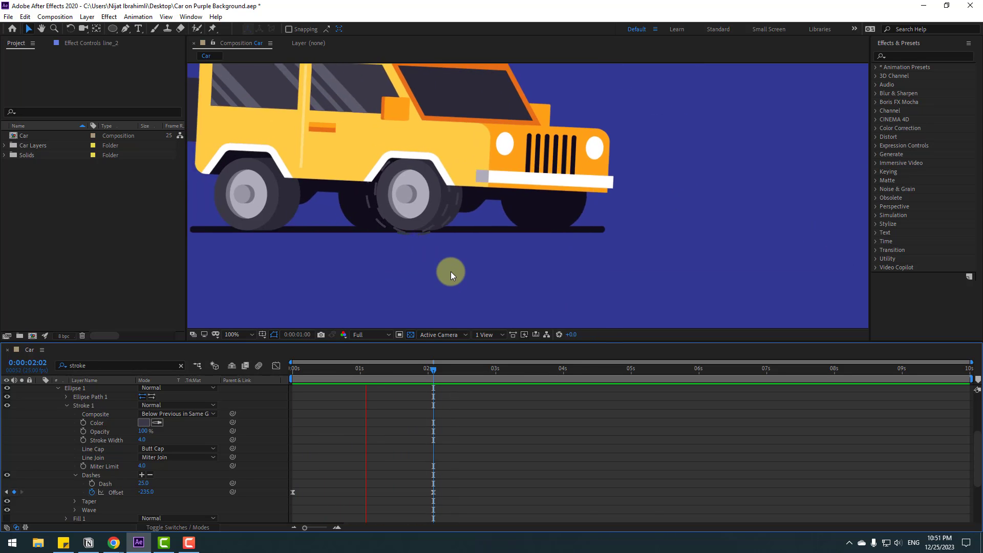
pyautogui.press('space')
pyautogui.scroll(1, 61, 436)
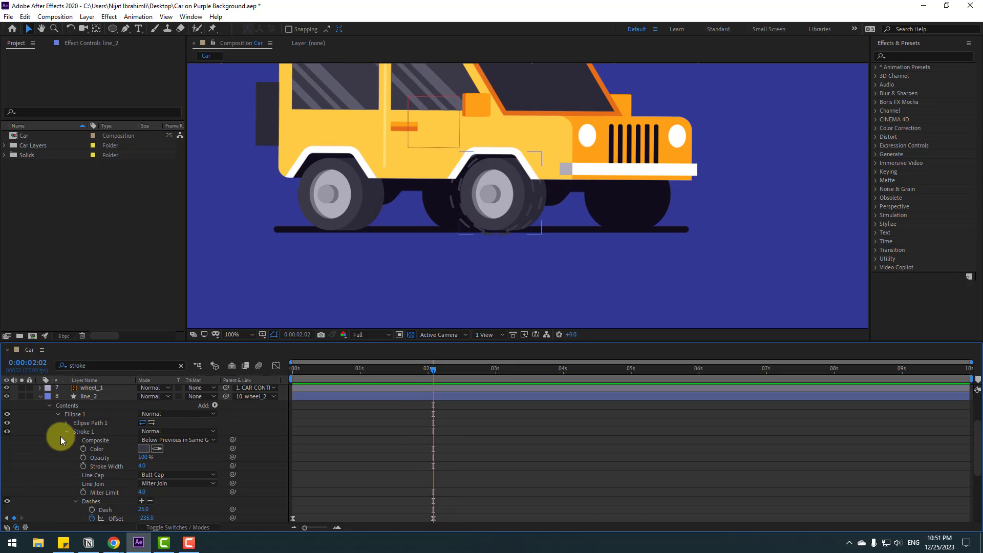
pyautogui.click(41, 398)
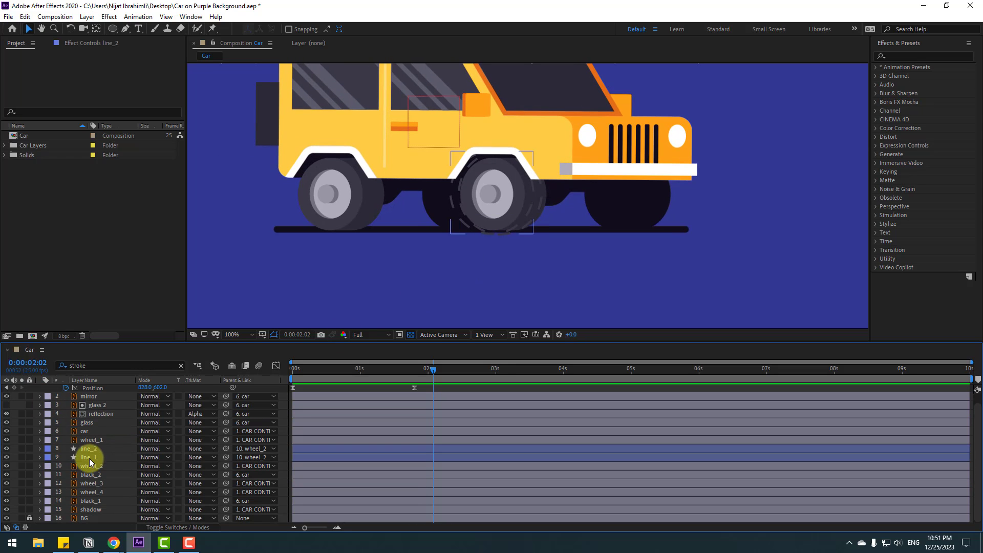
# Pre-compose line_1 and line_2 into a new composition named Wheel_lines_2
pyautogui.click(92, 457)
pyautogui.keyDown('shift'); pyautogui.click(88, 448); pyautogui.keyUp('shift')
pyautogui.rightClick(92, 455)
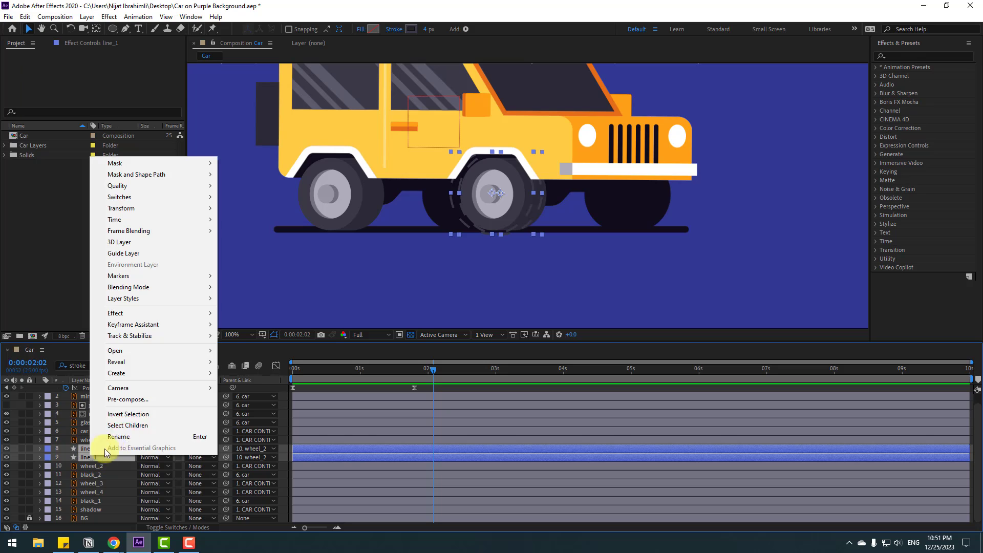
pyautogui.click(128, 400)
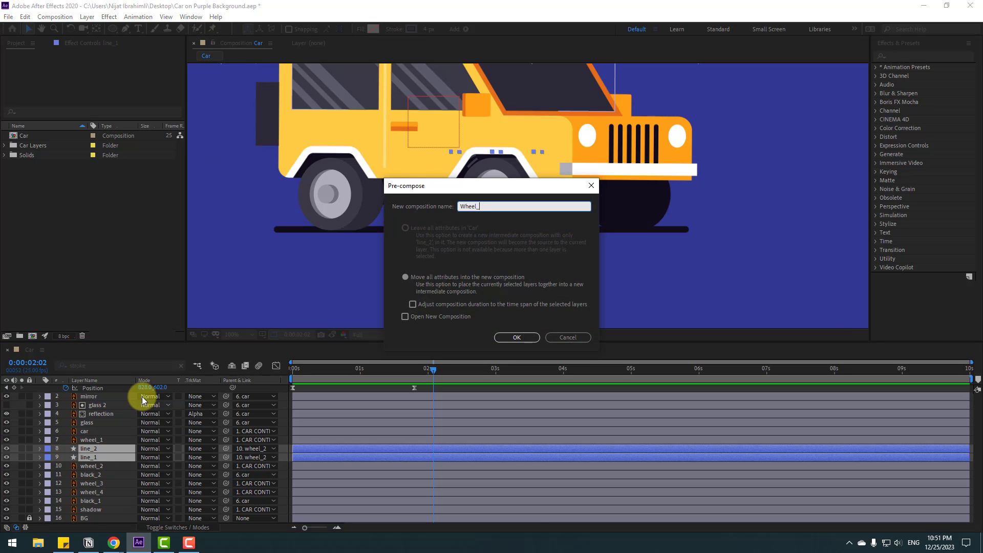
pyautogui.write('Wheel_lines_2')
pyautogui.click(519, 338)
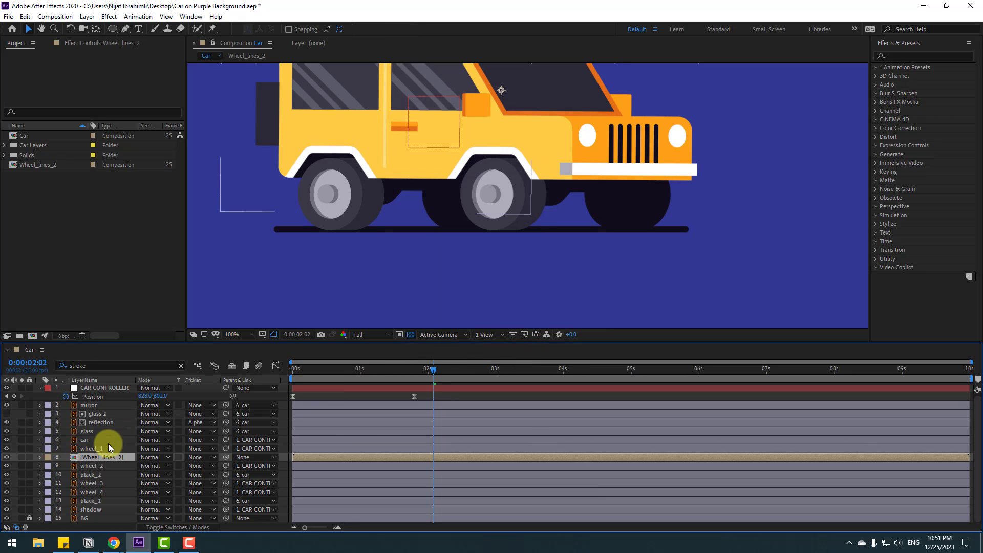
# Inside Wheel_lines_2, centre the dashed circle and crop the comp tightly around it
pyautogui.doubleClick(97, 457)
pyautogui.scroll(-4, 414, 335)
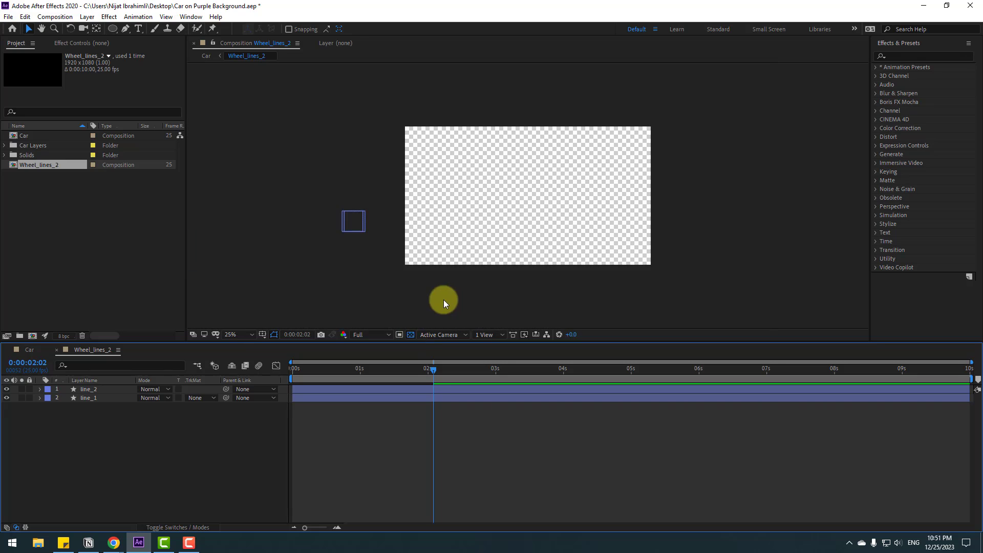
pyautogui.scroll(2, 443, 300)
pyautogui.moveTo(223, 253); pyautogui.dragTo(531, 193)
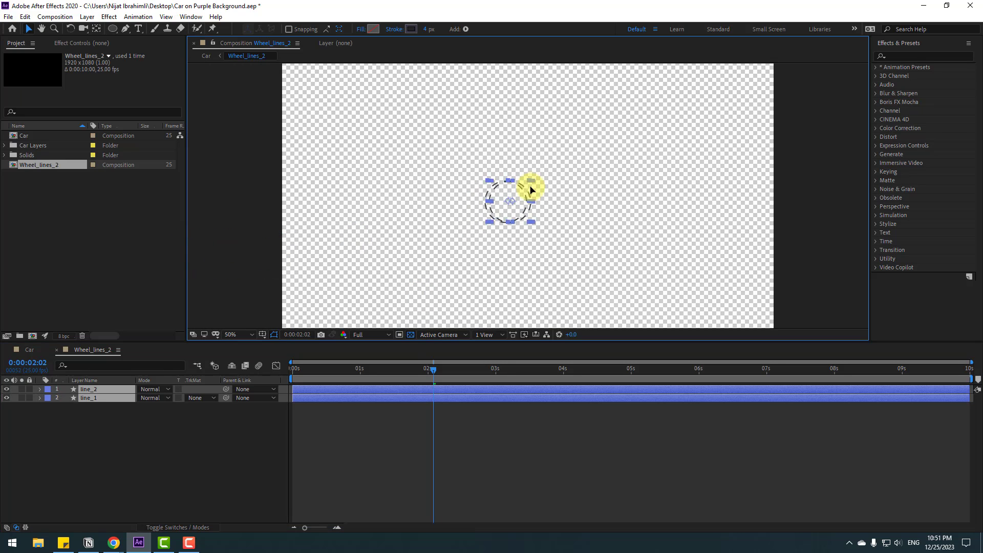
pyautogui.click(403, 436)
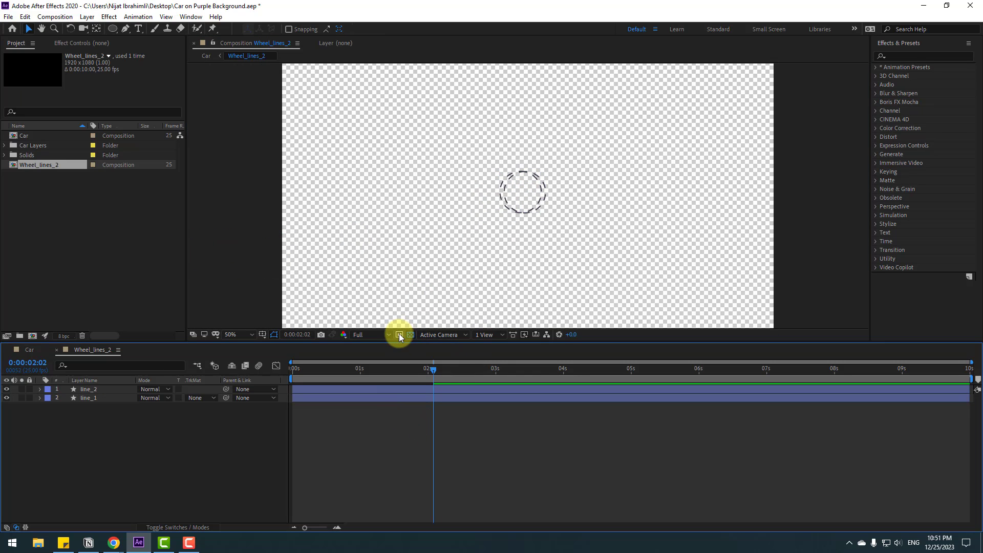
pyautogui.click(400, 335)
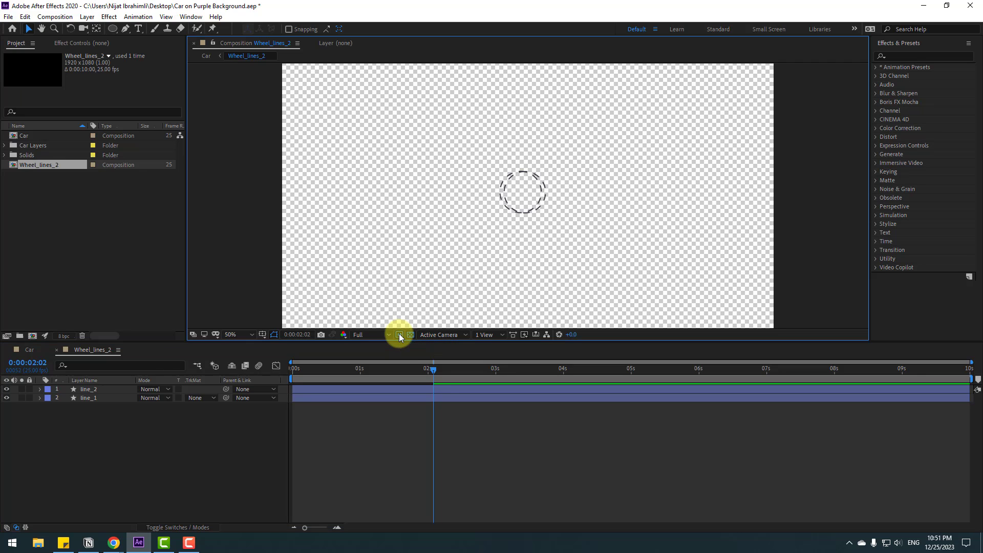
pyautogui.moveTo(494, 157); pyautogui.dragTo(551, 218)
pyautogui.click(55, 17)
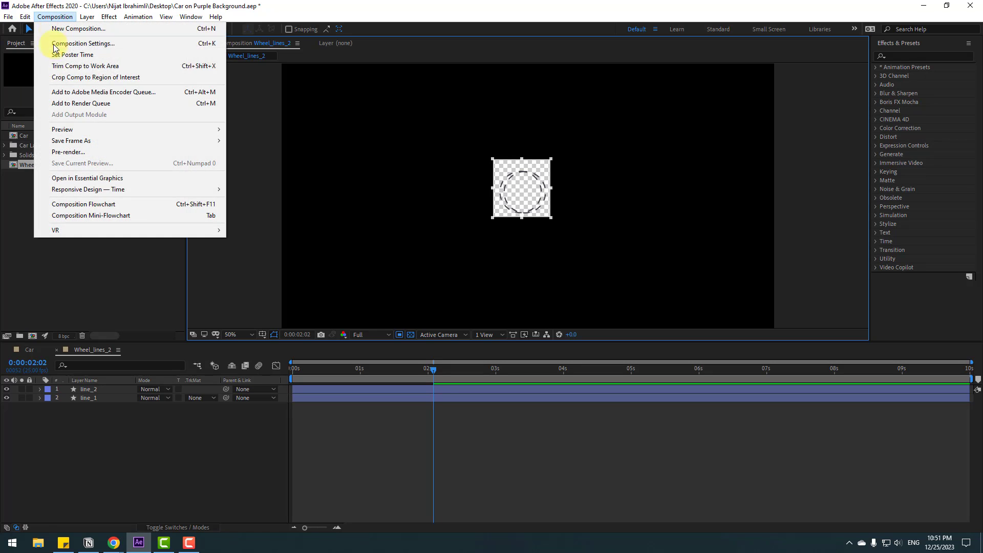
pyautogui.click(117, 79)
# Back in Car, nudge Wheel_lines_2 onto the wheel and parent it to wheel_2
pyautogui.click(57, 350)
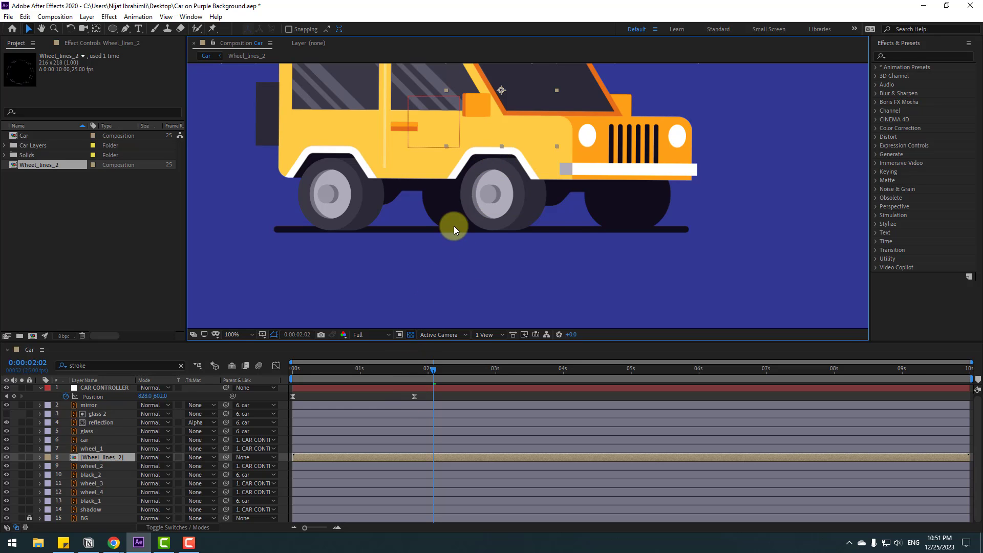
pyautogui.scroll(-2, 453, 225)
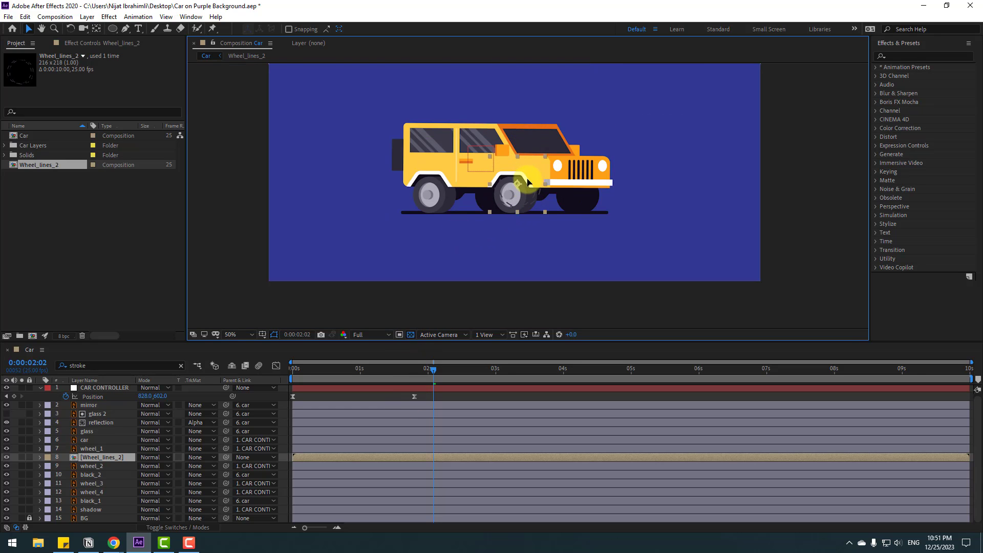
pyautogui.scroll(4, 535, 231)
pyautogui.press('Right')
pyautogui.press('Right')
pyautogui.press('Up')
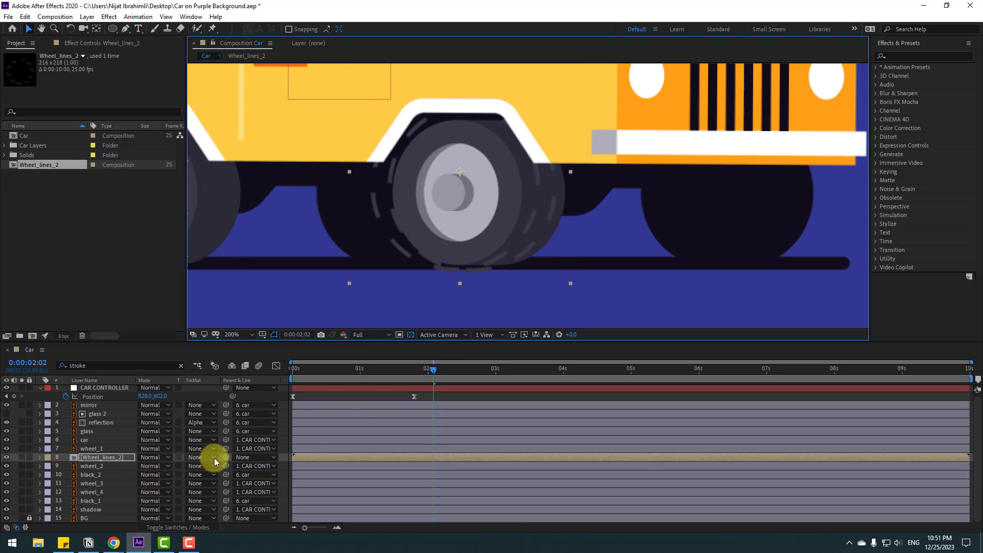
pyautogui.moveTo(226, 457); pyautogui.dragTo(101, 465)
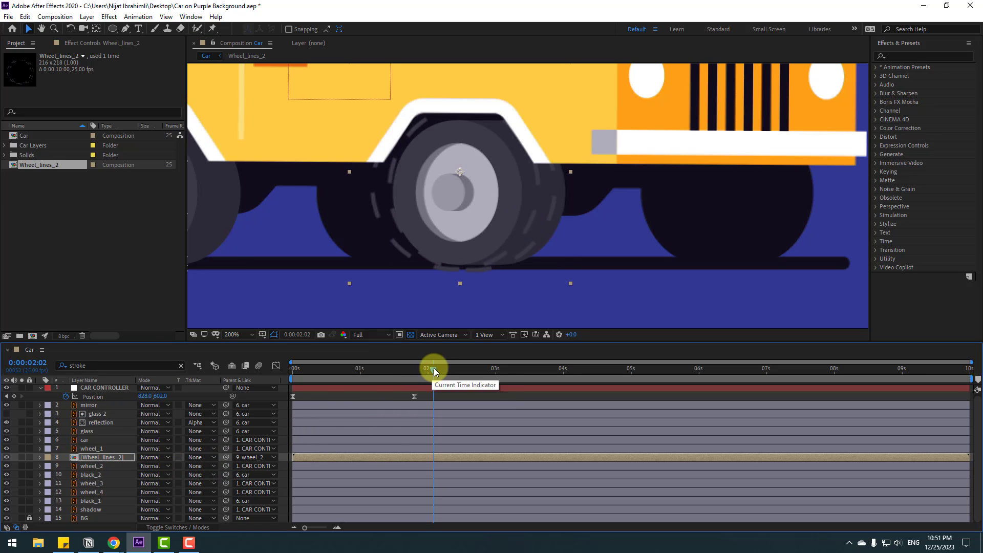
pyautogui.moveTo(434, 368); pyautogui.dragTo(456, 373)
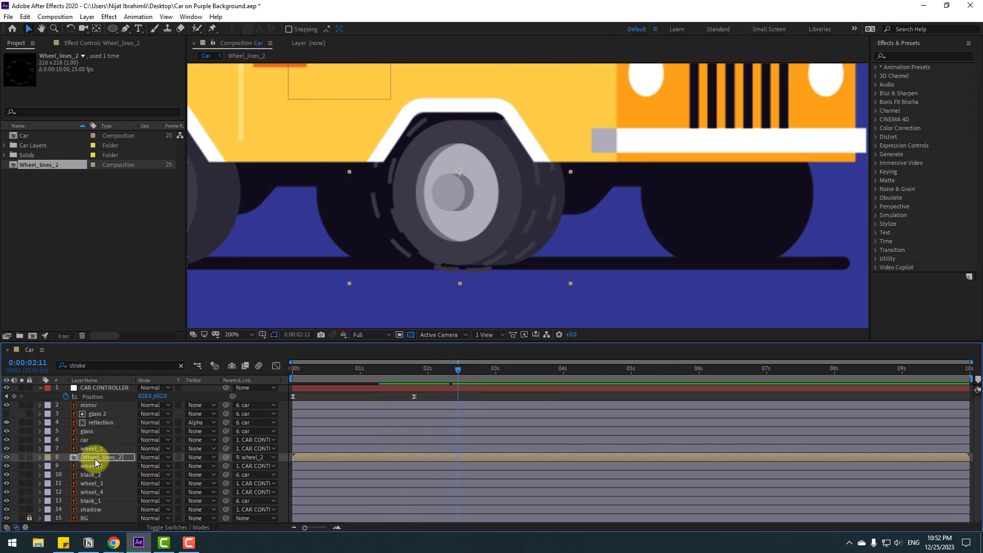
# Draw a closed, curved Pen mask around the front wheel on Wheel_lines_2
pyautogui.click(126, 29)
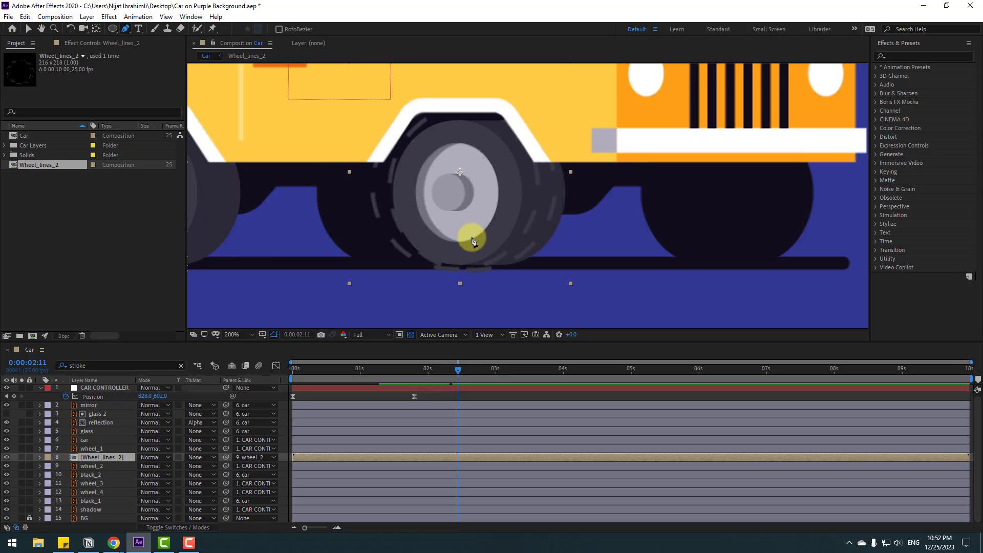
pyautogui.click(497, 265)
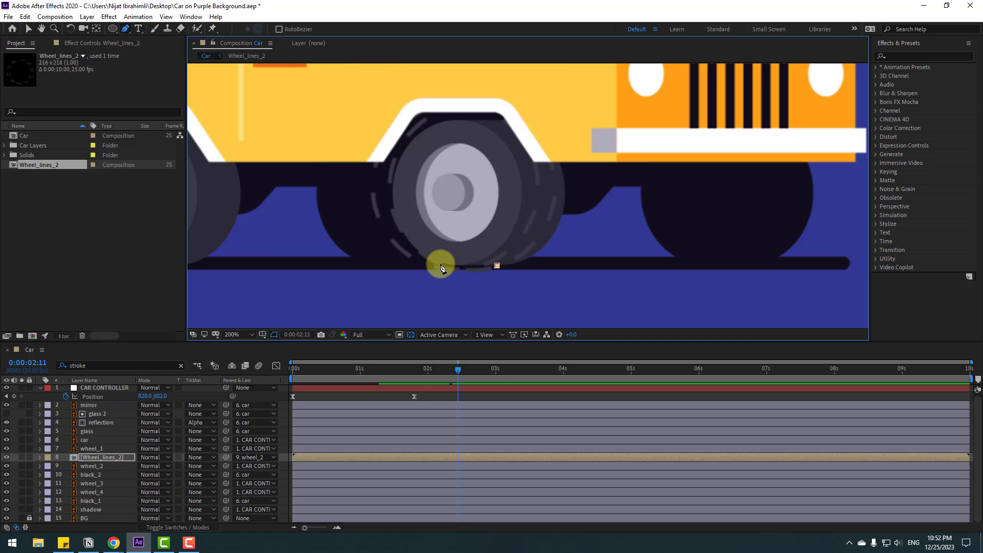
pyautogui.click(477, 288)
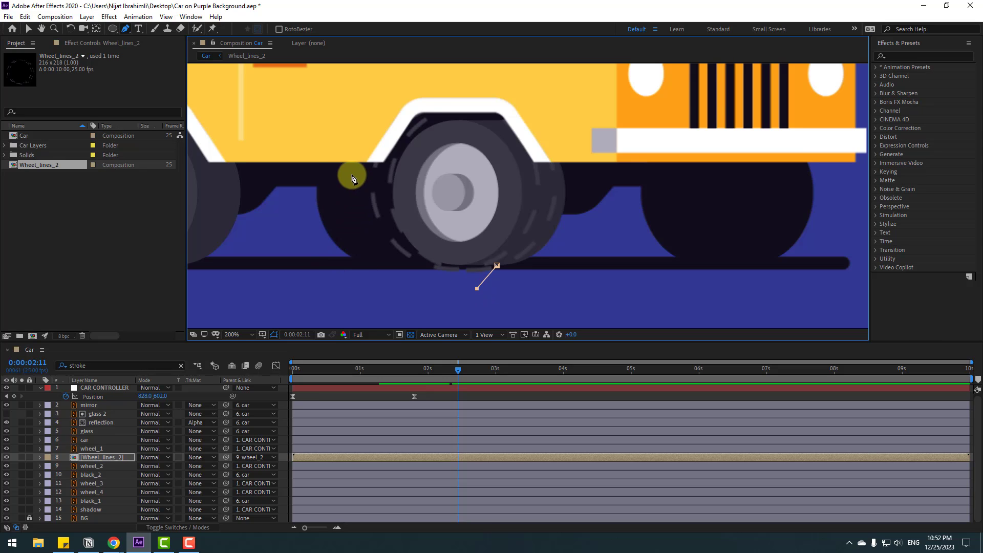
pyautogui.click(376, 276)
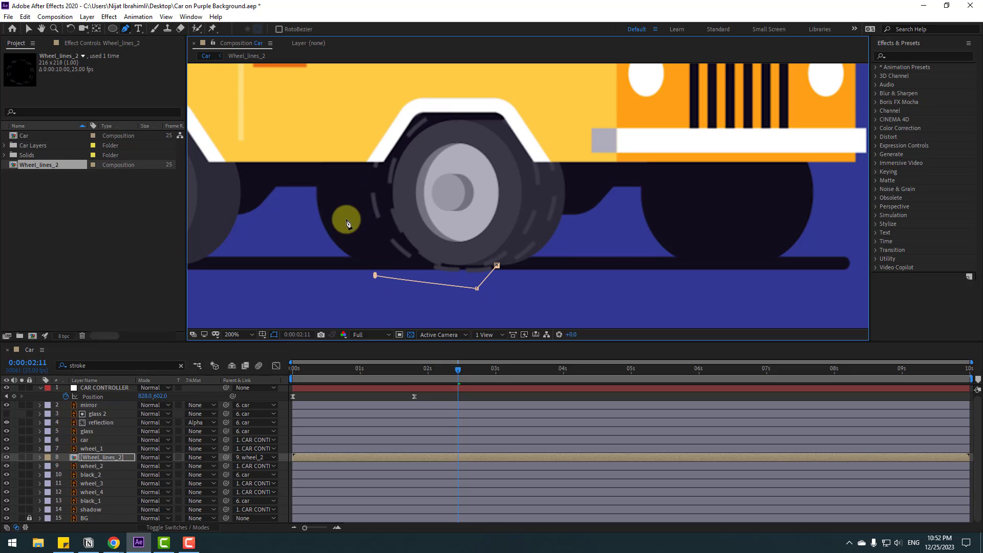
pyautogui.moveTo(351, 163); pyautogui.dragTo(373, 133)
pyautogui.moveTo(480, 108); pyautogui.dragTo(465, 121)
pyautogui.moveTo(521, 178); pyautogui.dragTo(520, 197)
pyautogui.moveTo(495, 261)
pyautogui.mouseDown()
pyautogui.moveTo(463, 271)
pyautogui.moveTo(488, 269)
pyautogui.mouseUp()
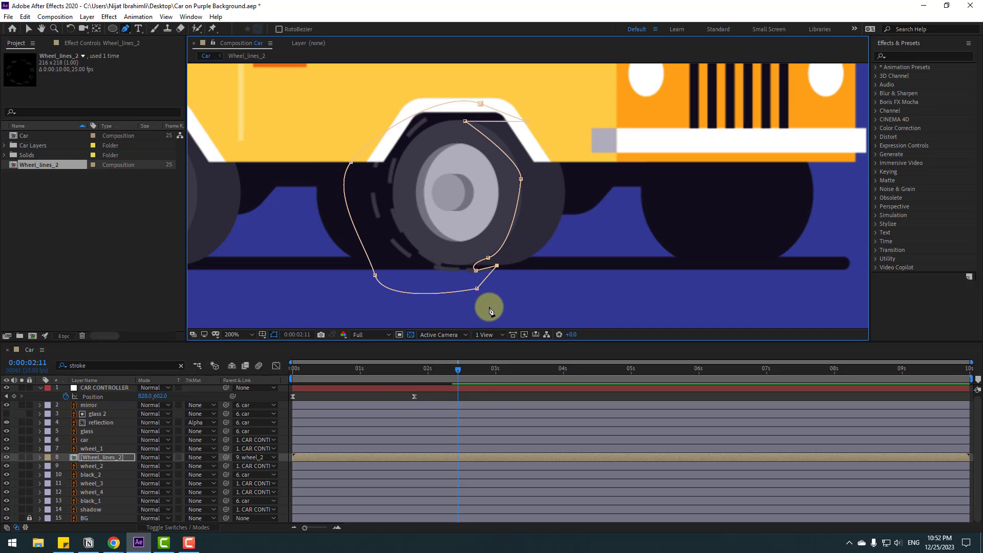
# Invert Mask 1 so the tread lines show only outside the shape
pyautogui.press('m')
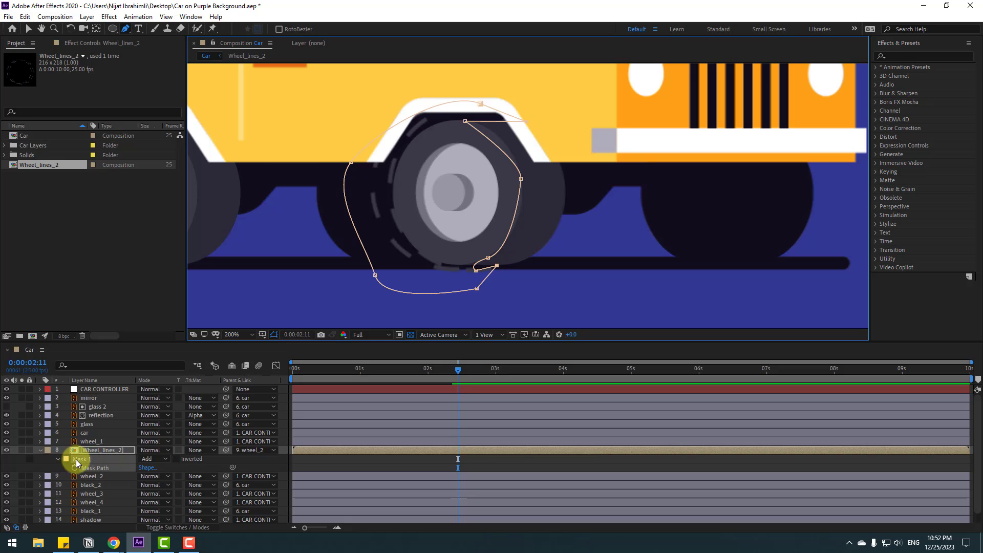
pyautogui.click(175, 459)
pyautogui.click(476, 457)
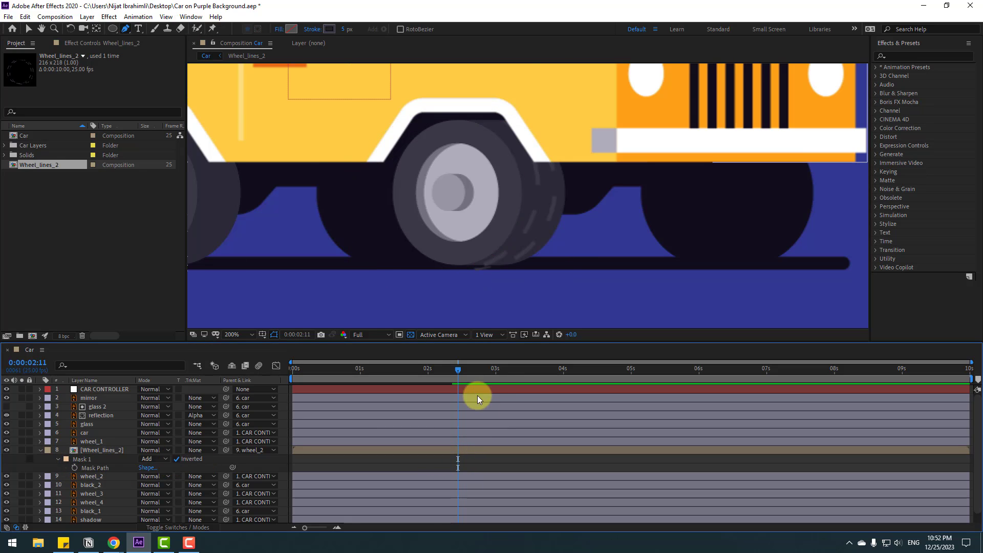
# At about 1:15, reshape Mask 1's vertices to hug the wheel's lower part
pyautogui.press('v')
pyautogui.moveTo(455, 380); pyautogui.dragTo(404, 372)
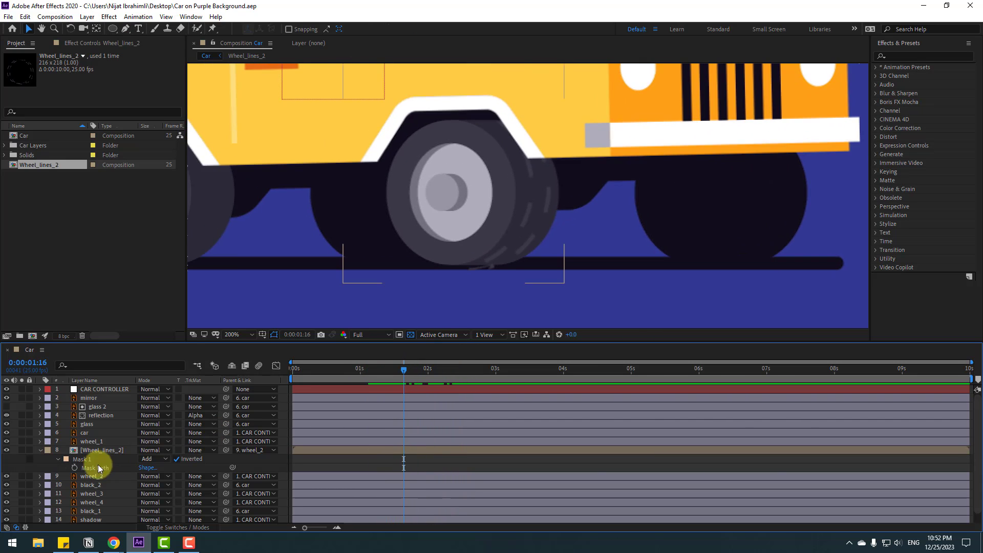
pyautogui.press('.')
pyautogui.press('.')
pyautogui.click(78, 460)
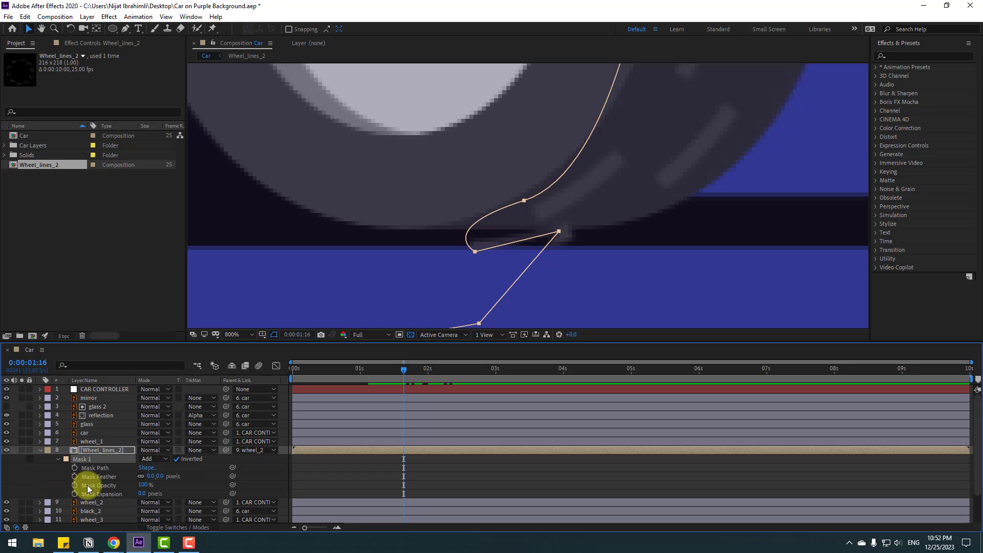
pyautogui.click(97, 477)
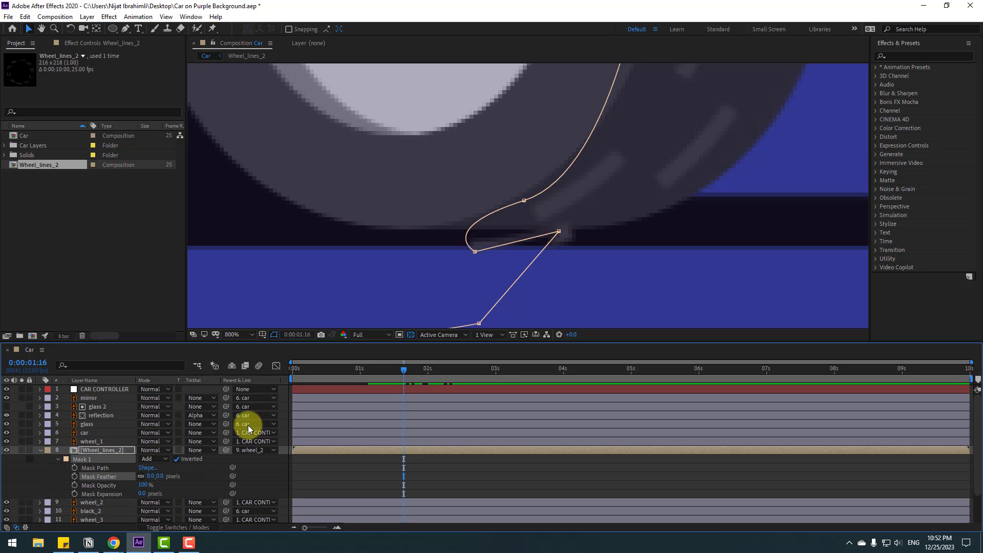
pyautogui.moveTo(561, 236); pyautogui.dragTo(591, 226)
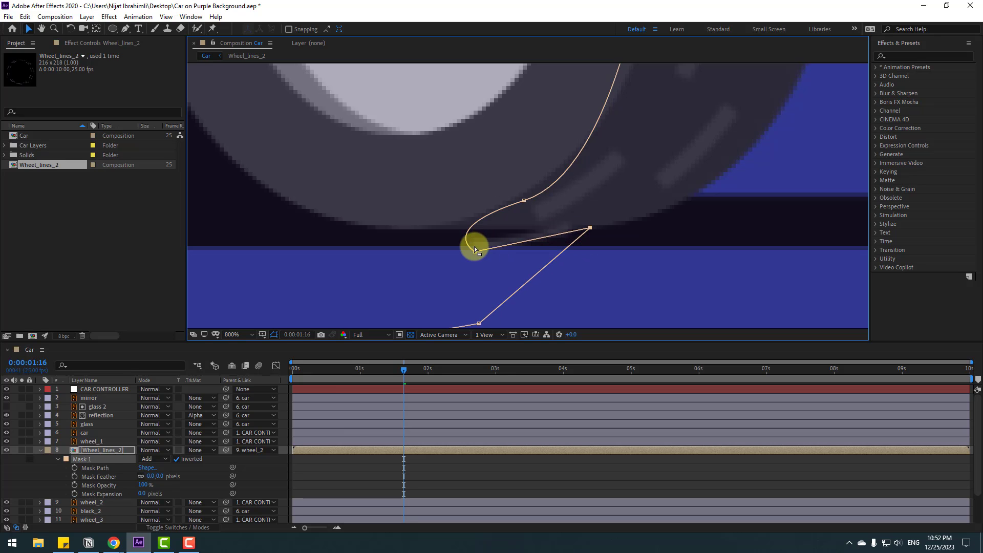
pyautogui.moveTo(472, 241); pyautogui.dragTo(483, 233)
pyautogui.moveTo(522, 200); pyautogui.dragTo(521, 193)
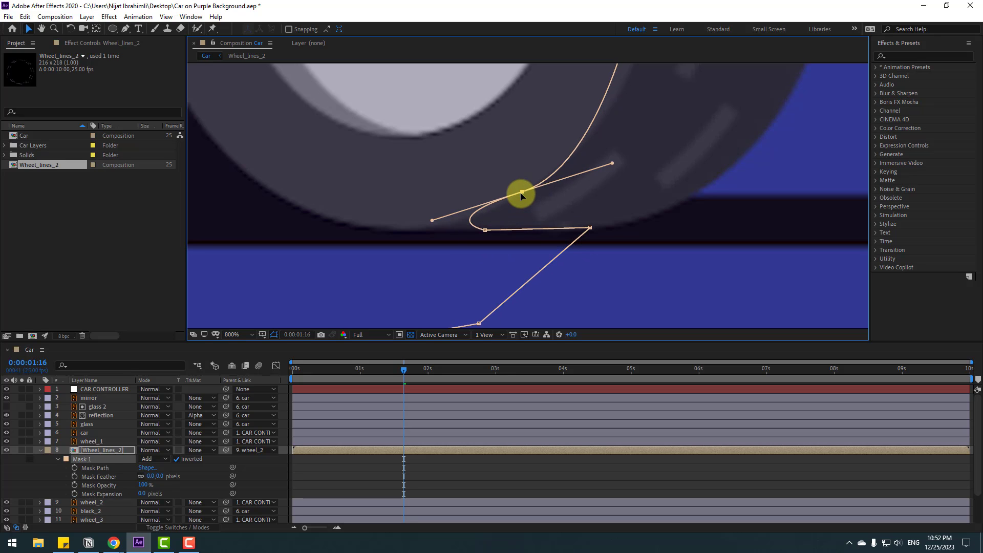
pyautogui.click(471, 465)
# Preview the animation to check where the tread lines remain visible
pyautogui.scroll(-7, 446, 272)
pyautogui.scroll(3, 492, 253)
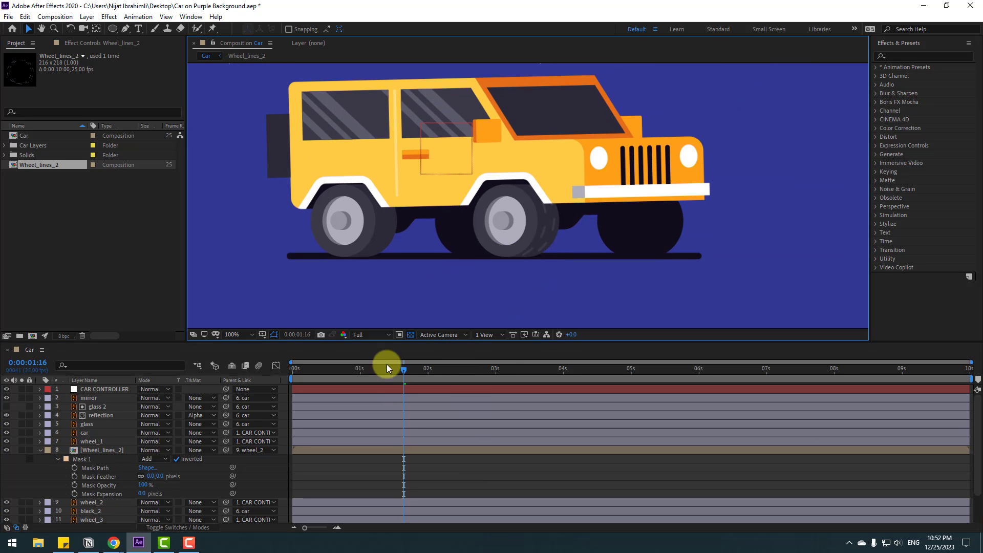
pyautogui.press('space')
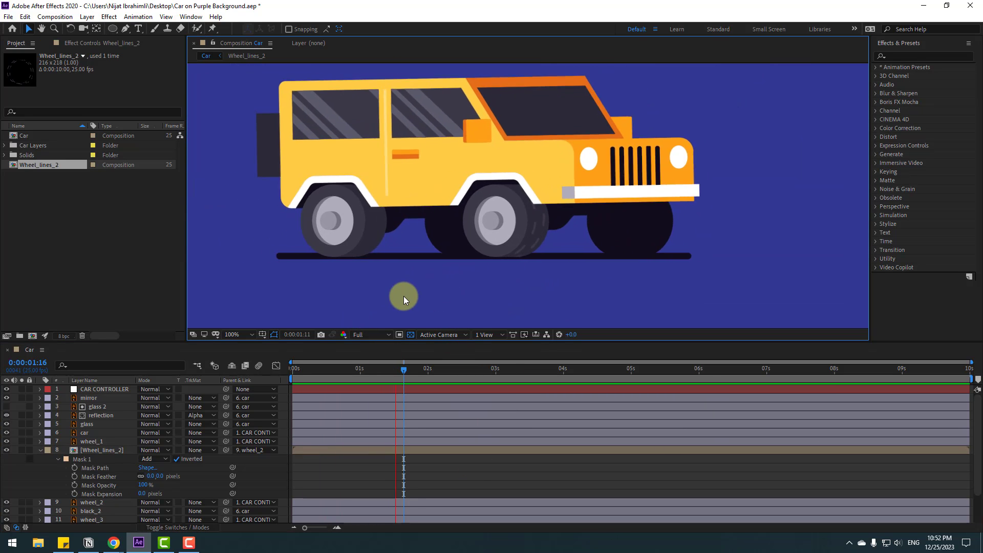
pyautogui.scroll(-2, 426, 291)
# Duplicate Wheel_lines_2, move the copy onto the rear wheel and reorder it
pyautogui.click(40, 450)
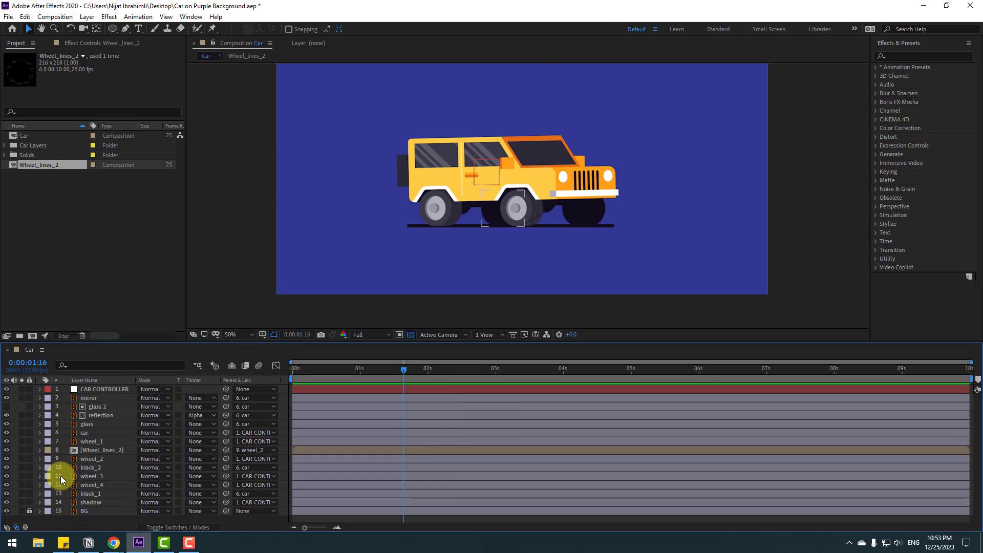
pyautogui.click(104, 450)
pyautogui.scroll(2, 528, 197)
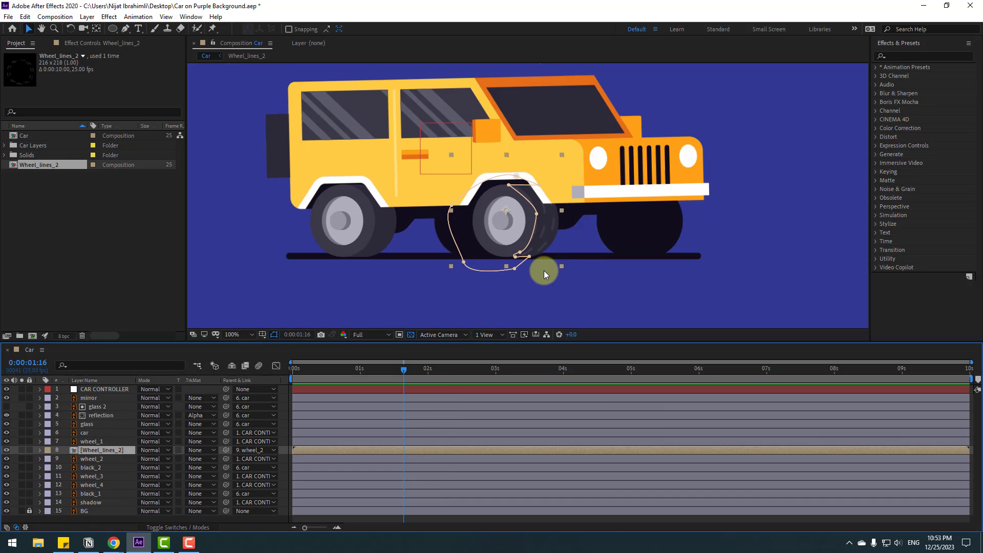
pyautogui.scroll(1, 474, 281)
pyautogui.hotkey('ctrl', 'd')
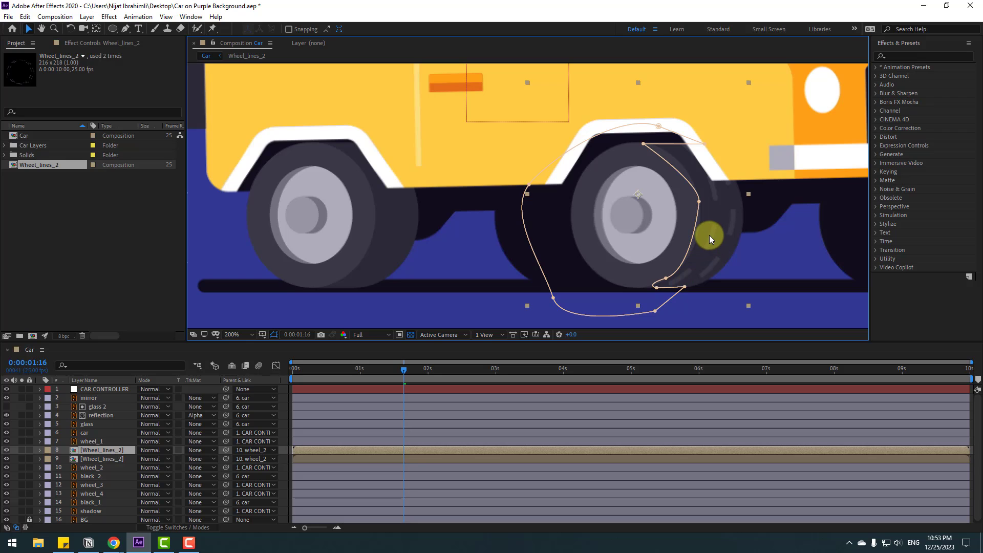
pyautogui.moveTo(710, 235); pyautogui.dragTo(397, 235)
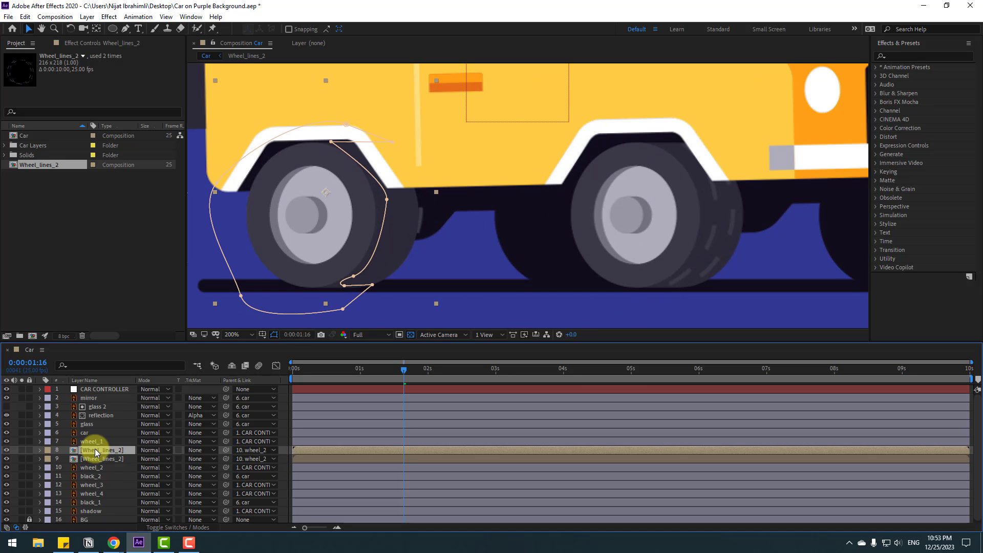
pyautogui.moveTo(95, 449)
pyautogui.mouseDown()
pyautogui.moveTo(110, 436)
pyautogui.moveTo(103, 439)
pyautogui.mouseUp()
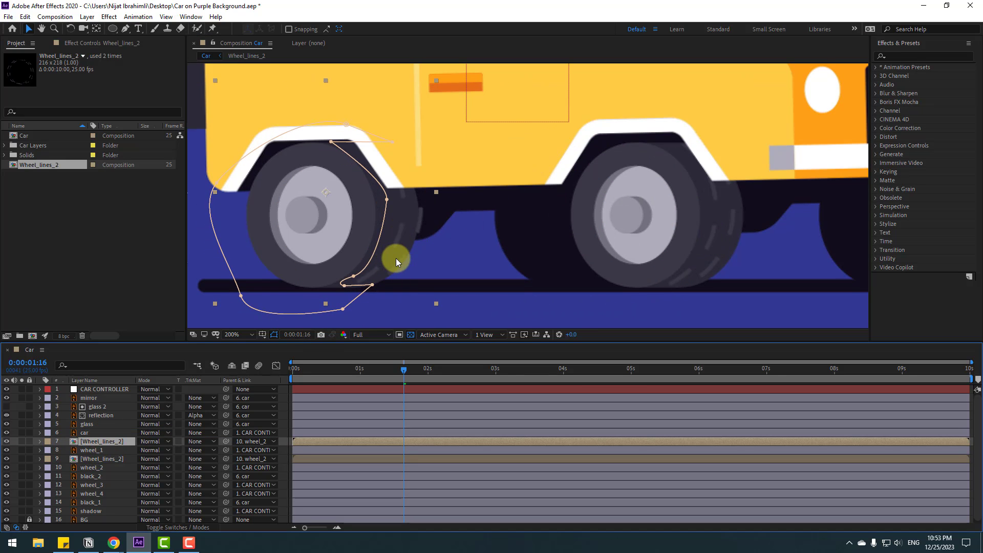
# Shift the rear tread lines slightly left, zoom out, and preview the animation
pyautogui.moveTo(396, 258); pyautogui.dragTo(388, 261)
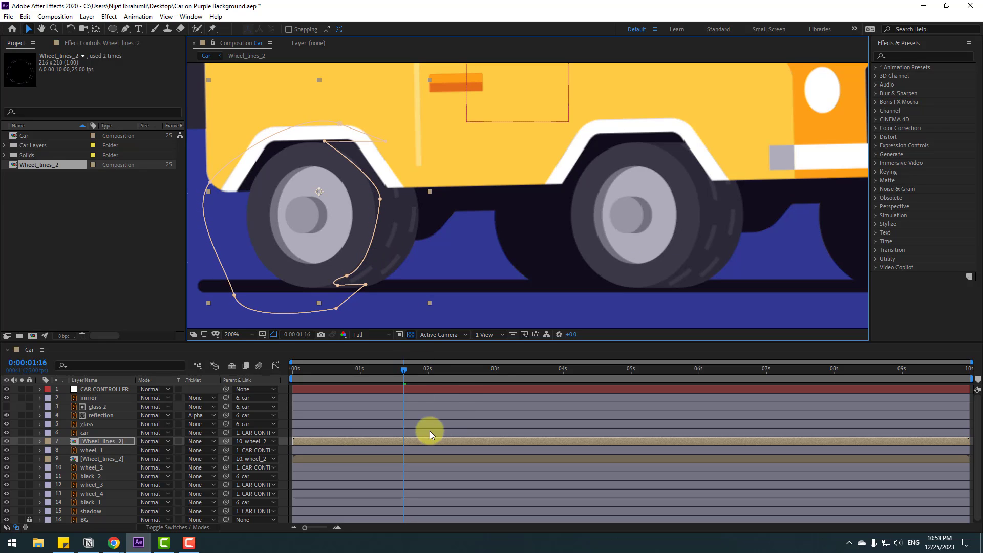
pyautogui.press(',')
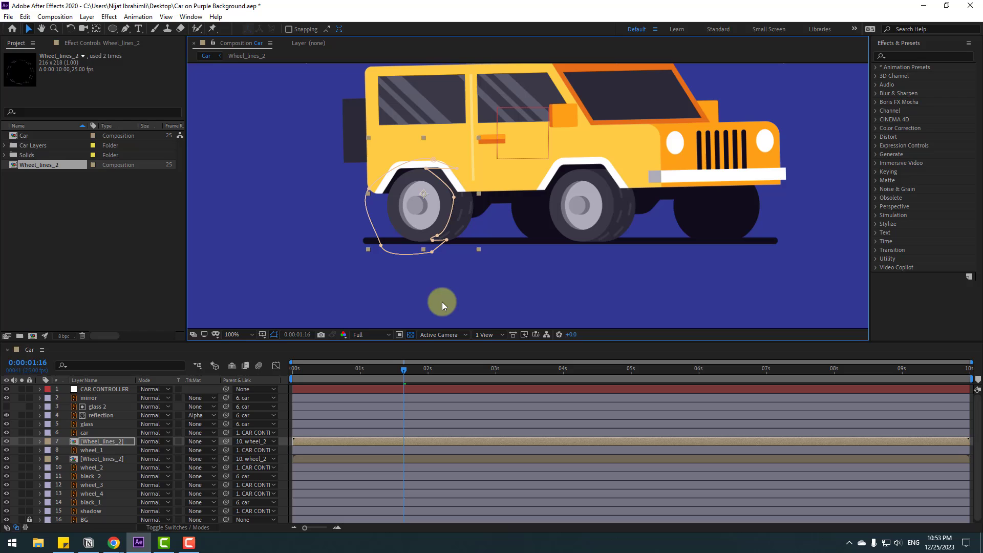
pyautogui.click(308, 303)
pyautogui.press('space')
pyautogui.press(',')
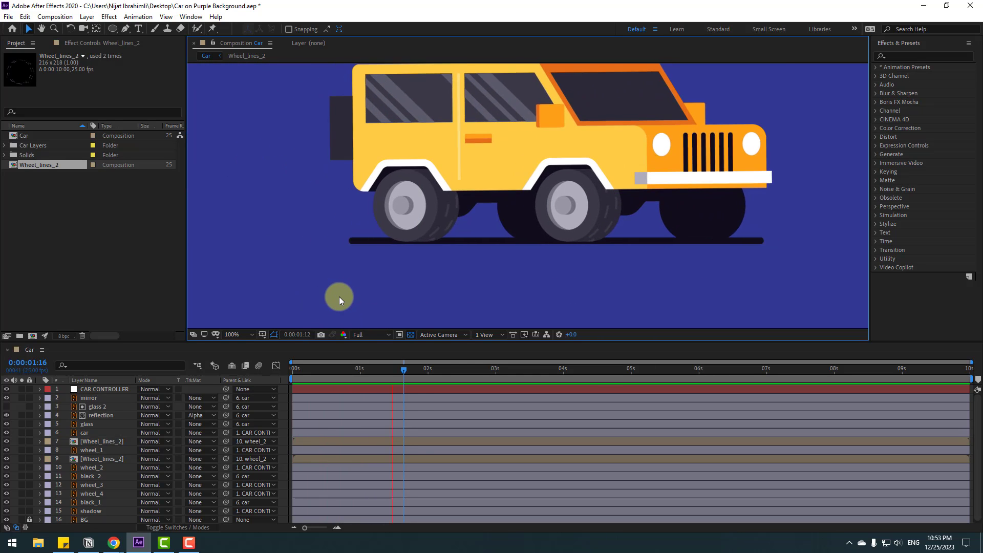
pyautogui.press('space')
pyautogui.press('space')
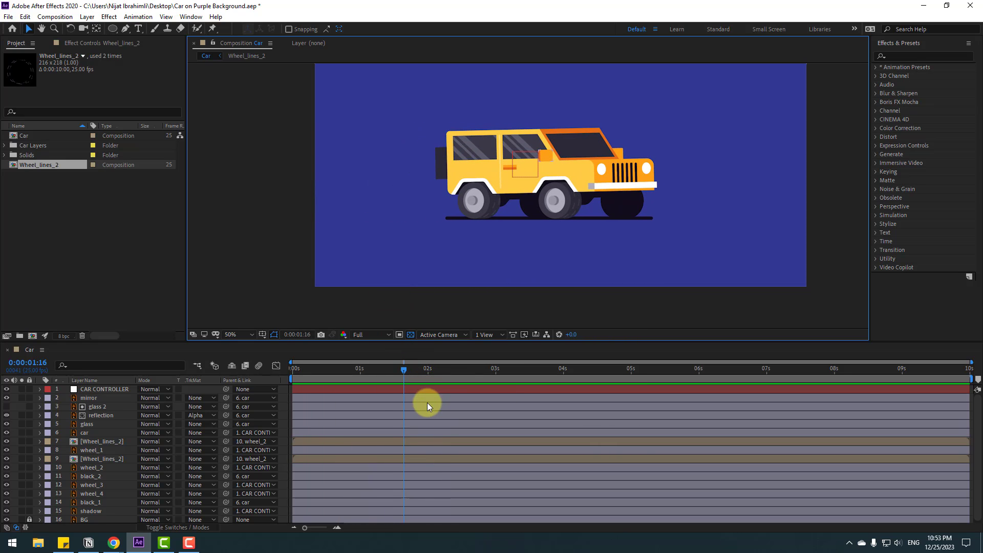
# Add a CAR CONTROLLER Position keyframe at 0:00:03:02 to hold the jeep
pyautogui.click(403, 368)
pyautogui.moveTo(405, 368); pyautogui.dragTo(438, 361)
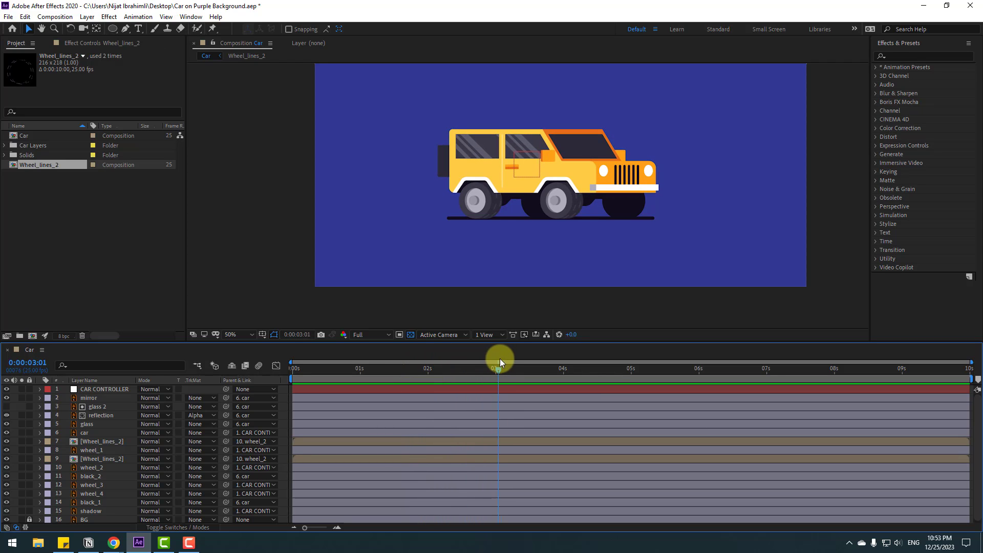
pyautogui.moveTo(501, 363); pyautogui.dragTo(502, 362)
pyautogui.click(95, 390)
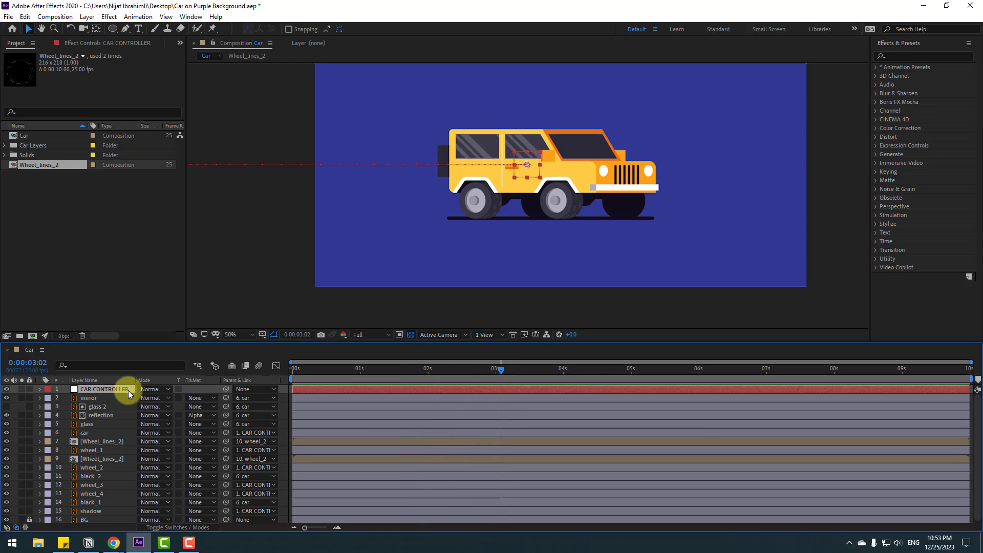
pyautogui.press('p')
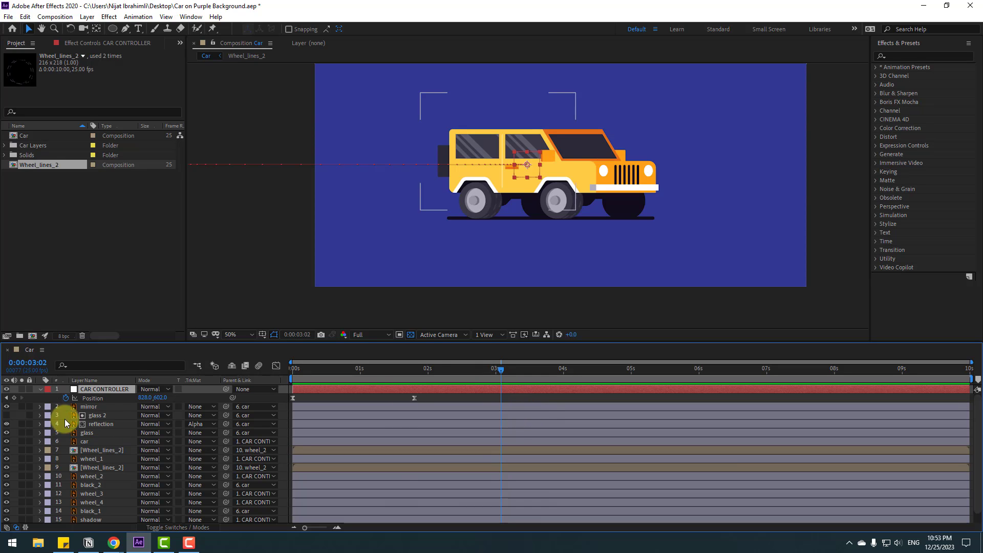
pyautogui.click(15, 399)
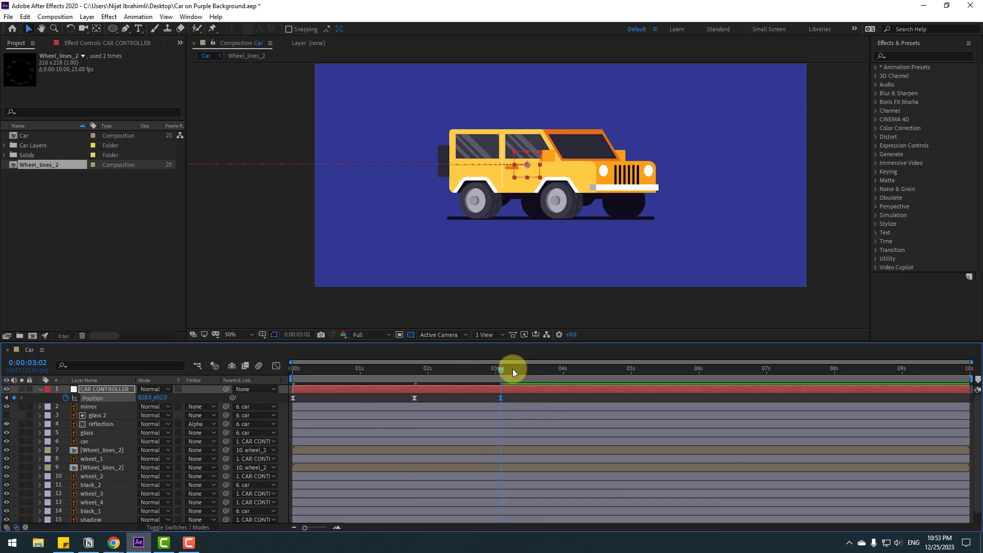
# Ease the jeep back to X 793 at 3:14, then off the right edge at 4:20
pyautogui.click(533, 369)
pyautogui.moveTo(142, 398); pyautogui.dragTo(125, 398)
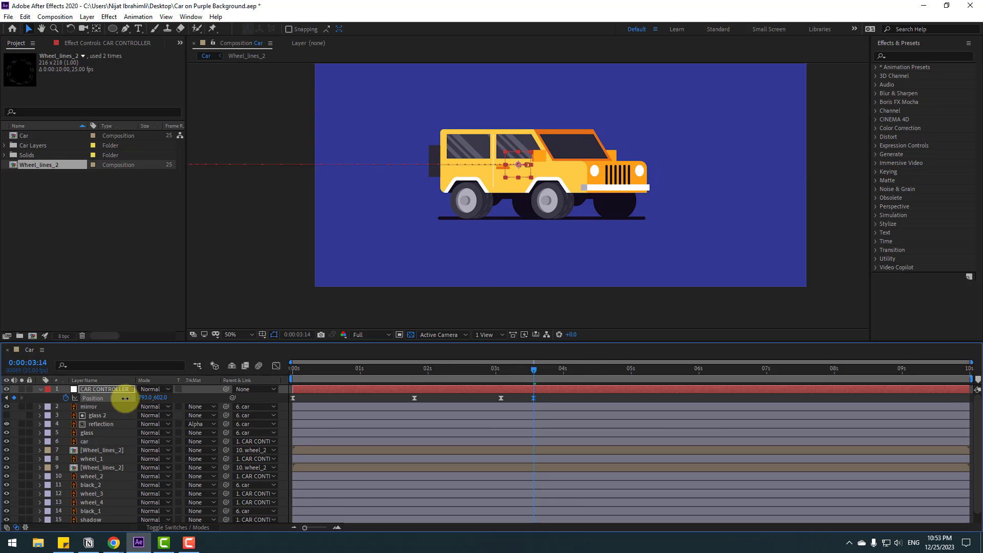
pyautogui.click(547, 370)
pyautogui.click(617, 370)
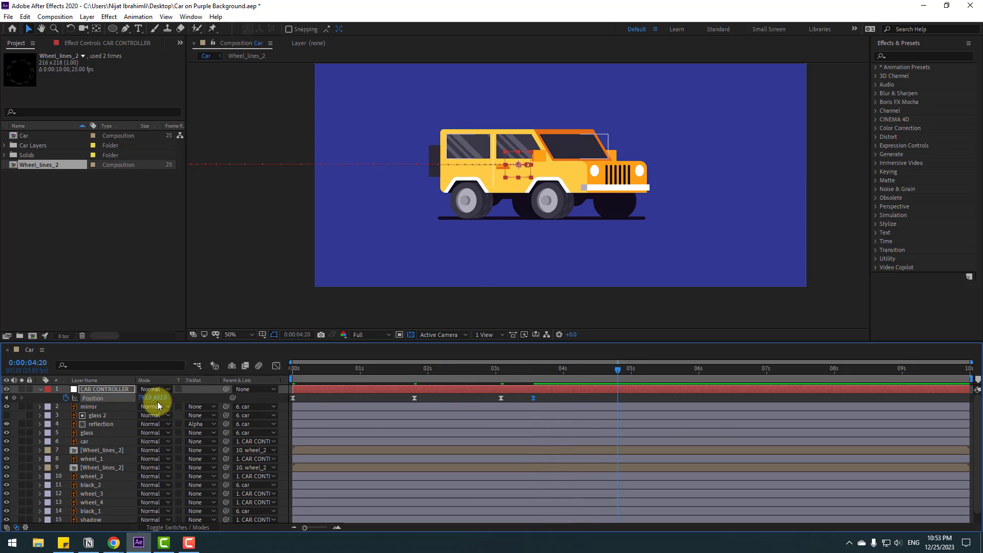
pyautogui.moveTo(146, 398); pyautogui.dragTo(282, 397)
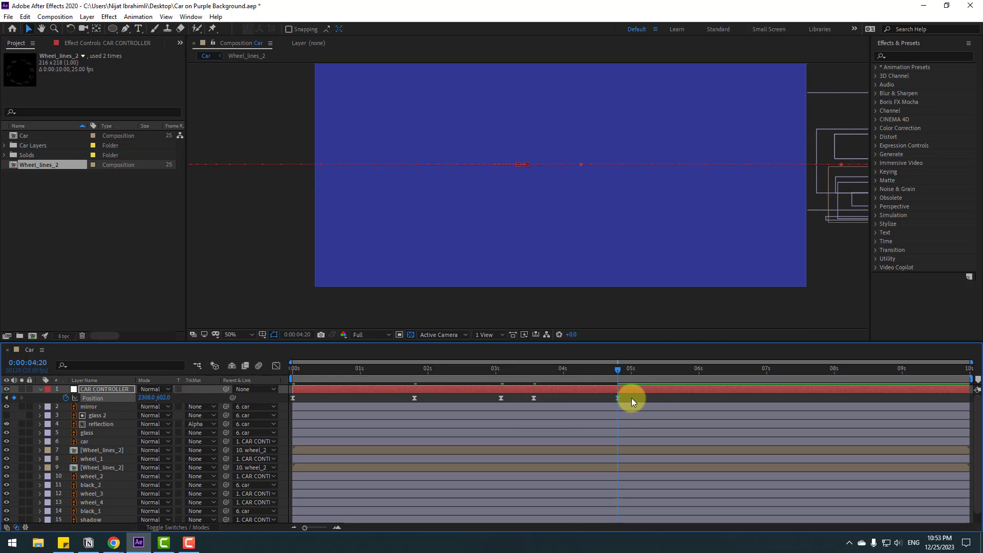
# Preview the jeep driving off, then select the later Position keyframes
pyautogui.press('space')
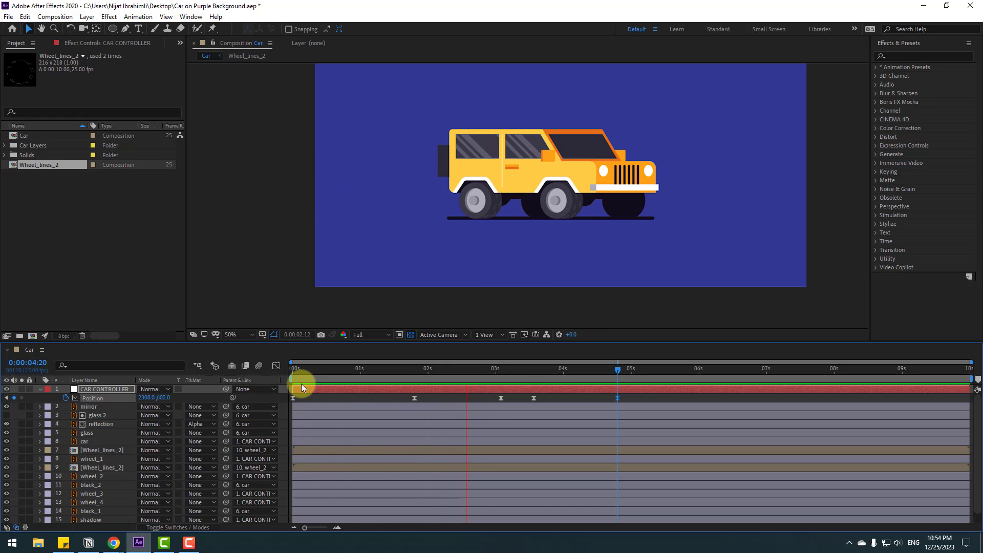
pyautogui.press('space')
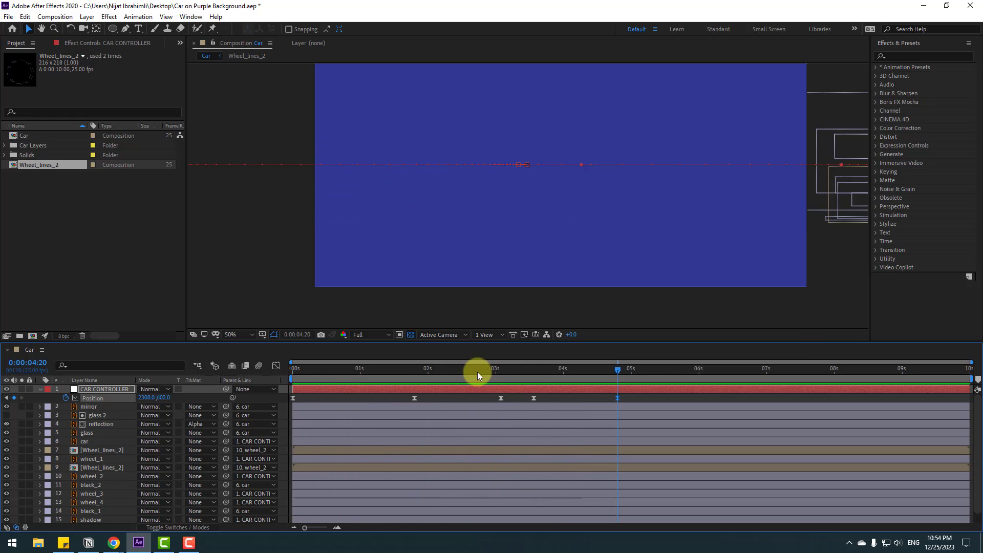
pyautogui.moveTo(477, 370); pyautogui.dragTo(527, 370)
pyautogui.moveTo(631, 398); pyautogui.dragTo(511, 401)
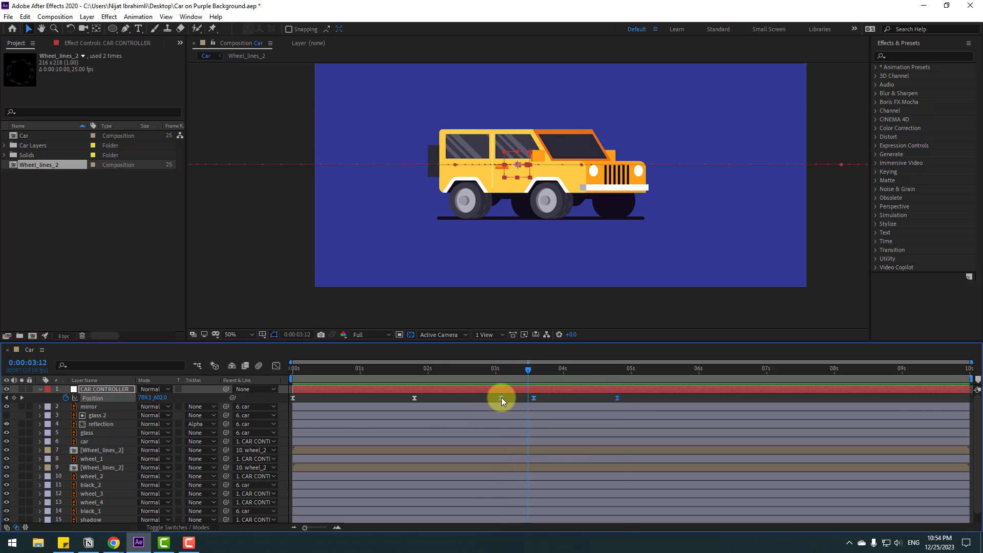
# Set the selected Position keyframes' spatial interpolation to Linear and preview the straight path
pyautogui.rightClick(501, 397)
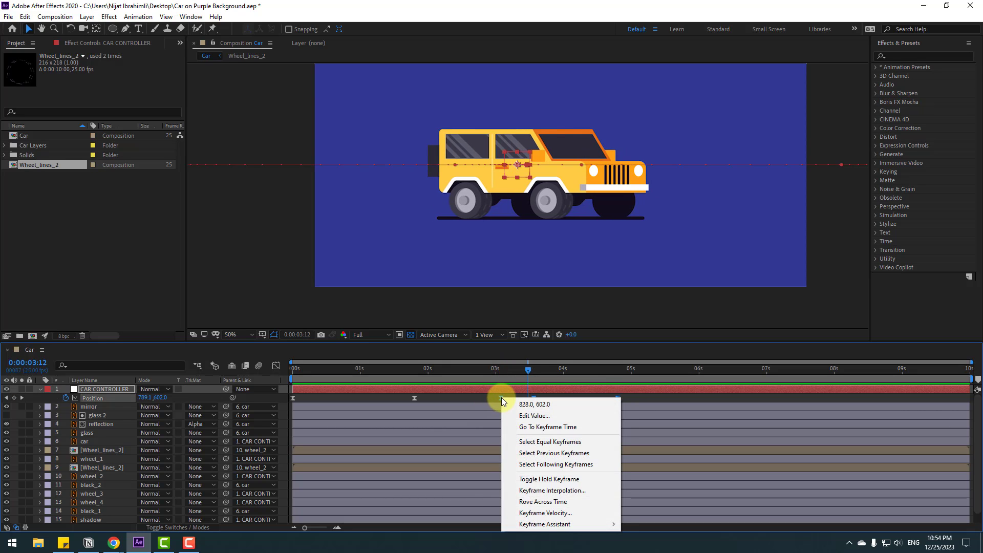
pyautogui.click(546, 491)
pyautogui.click(499, 253)
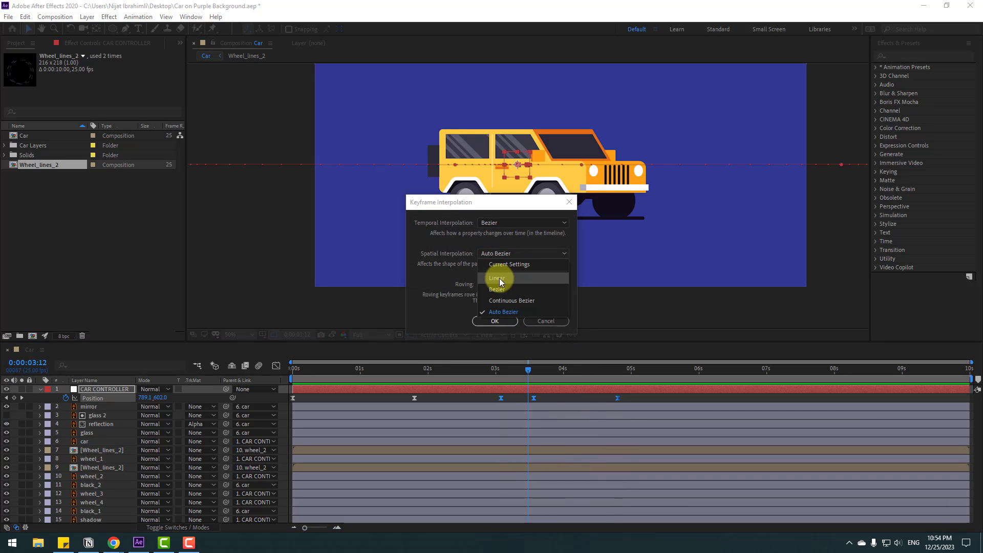
pyautogui.click(492, 277)
pyautogui.click(495, 321)
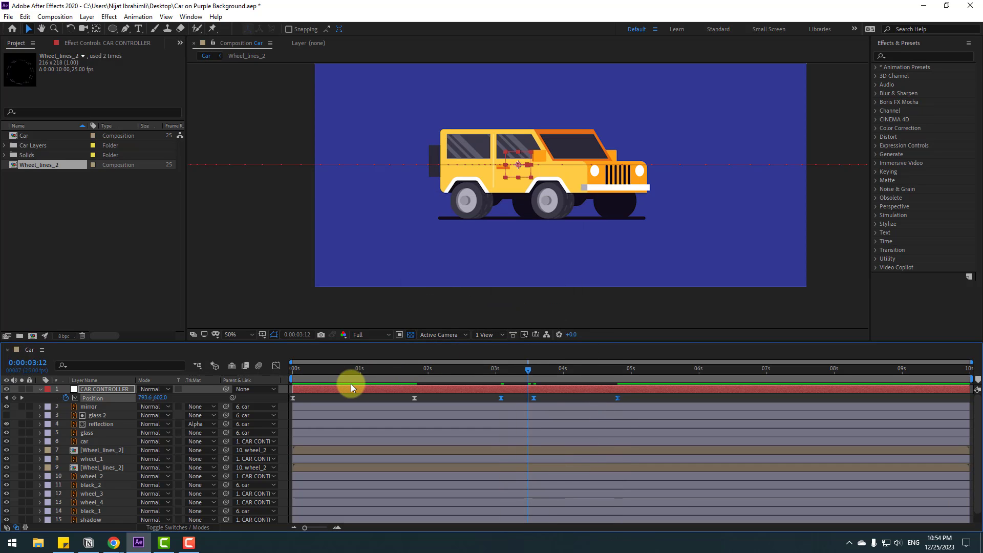
pyautogui.press('space')
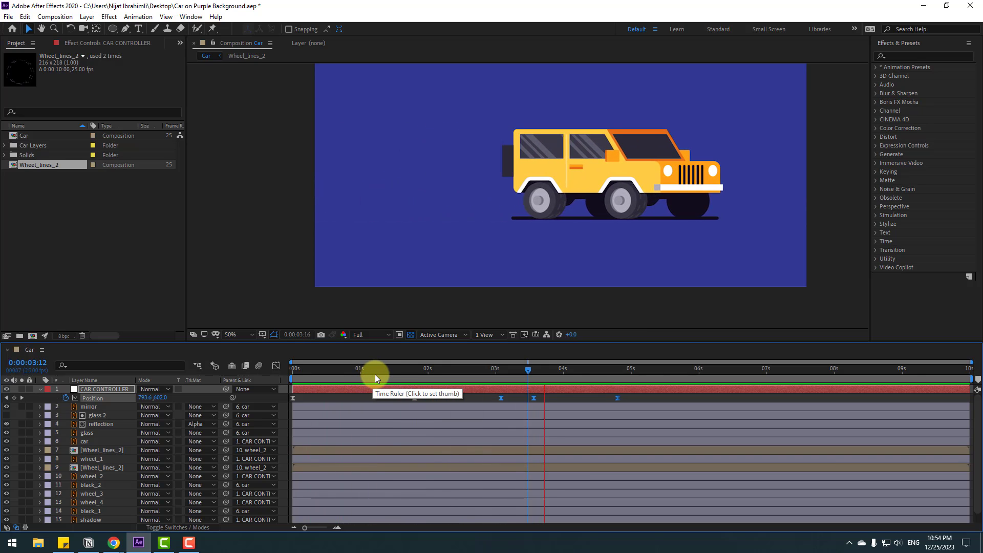
pyautogui.press('j')
# In the speed graph, drag the 3:02 keyframe's influence so the jeep eases out of its stop
pyautogui.keyDown('shift'); pyautogui.click(534, 398); pyautogui.keyUp('shift')
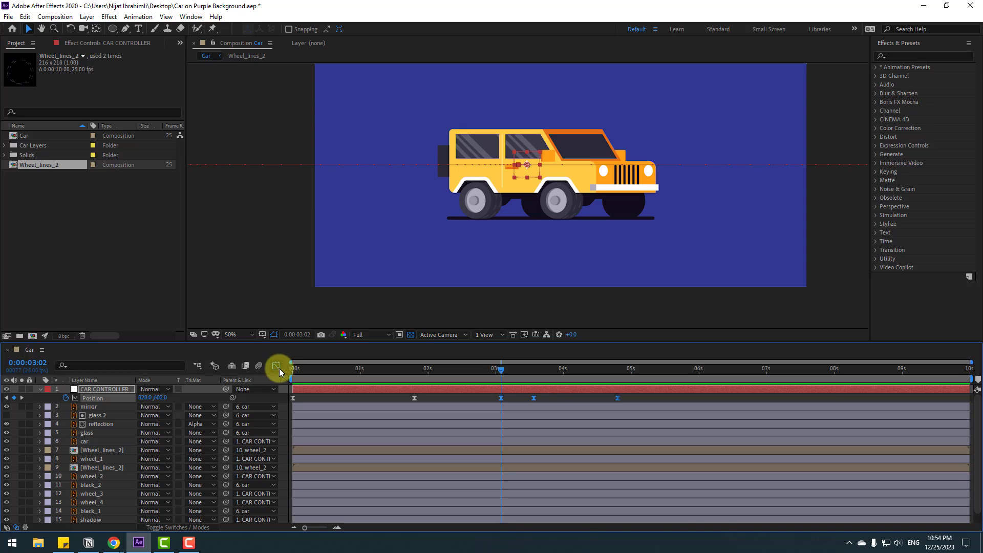
pyautogui.click(276, 366)
pyautogui.press('=')
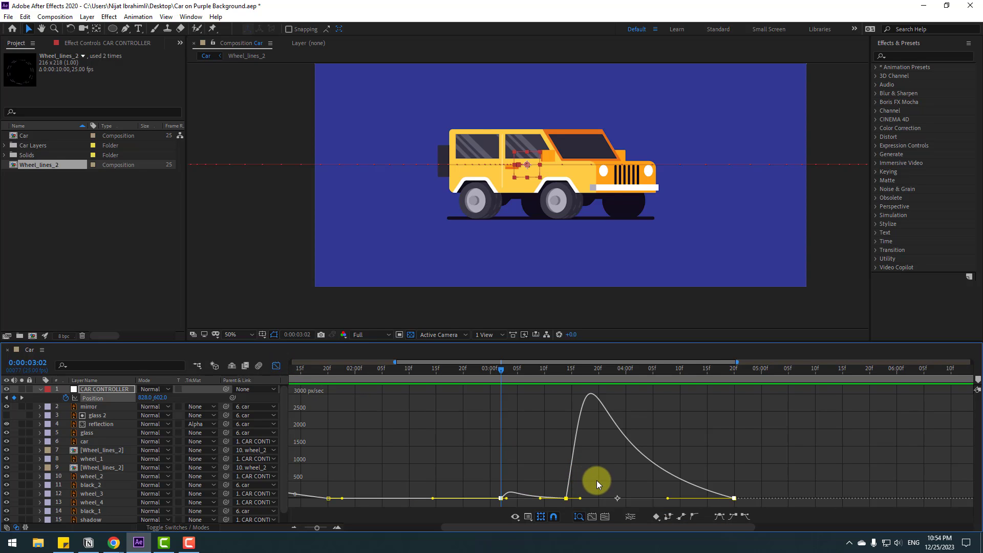
pyautogui.click(597, 481)
pyautogui.press('=')
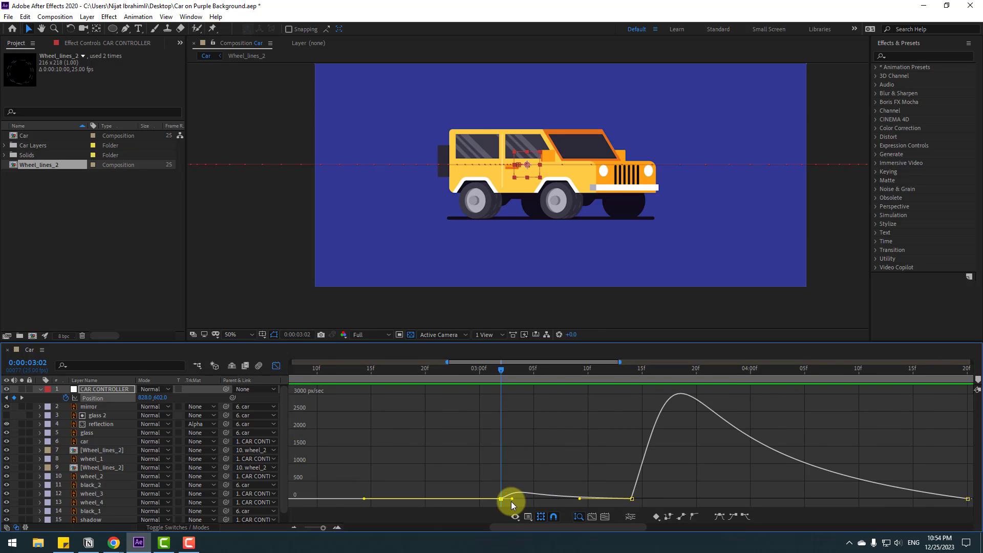
pyautogui.moveTo(513, 499); pyautogui.dragTo(543, 499)
pyautogui.press('-')
pyautogui.press('-')
# Start the work area near 2:10 and sharpen the drive-off speed peak near 4 s
pyautogui.moveTo(298, 379); pyautogui.dragTo(457, 388)
pyautogui.press('space')
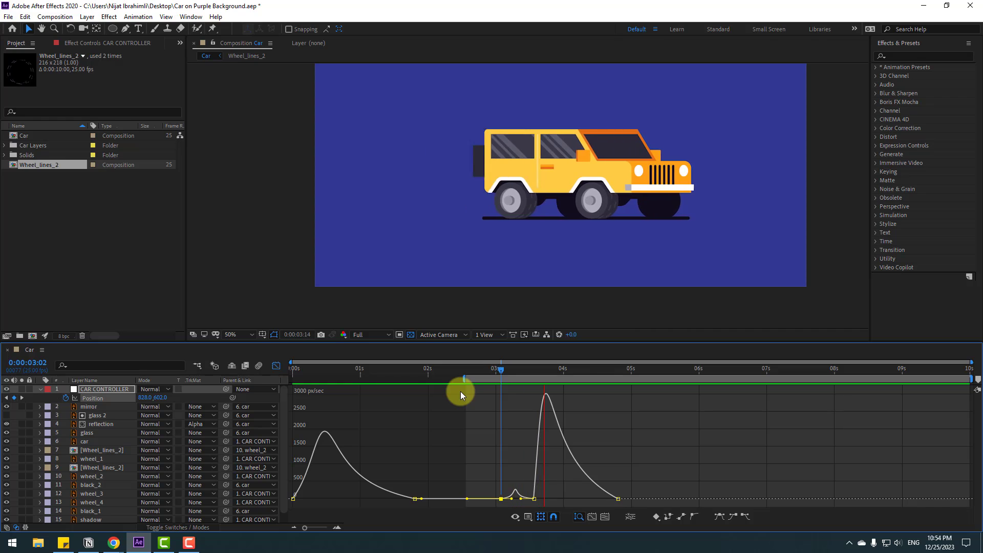
pyautogui.press('space')
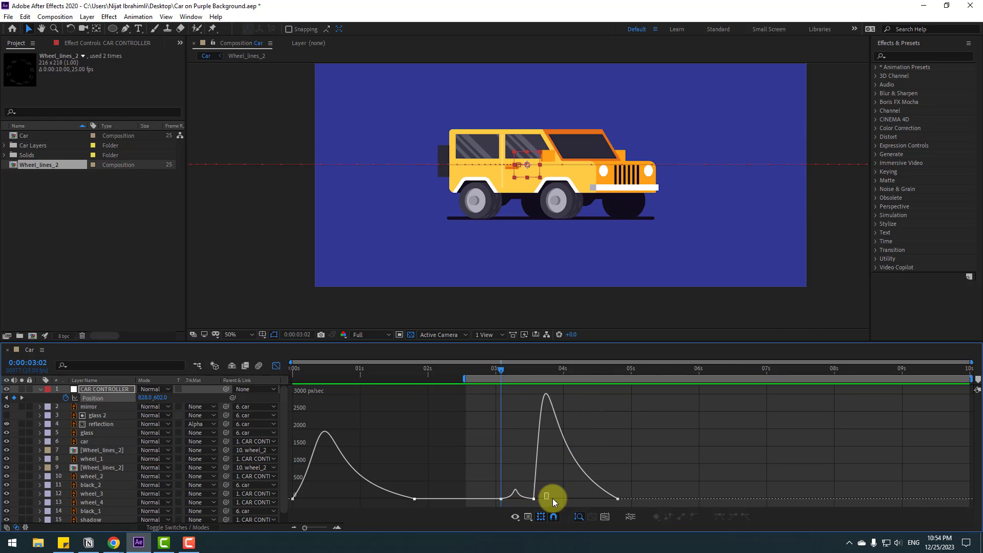
pyautogui.click(536, 501)
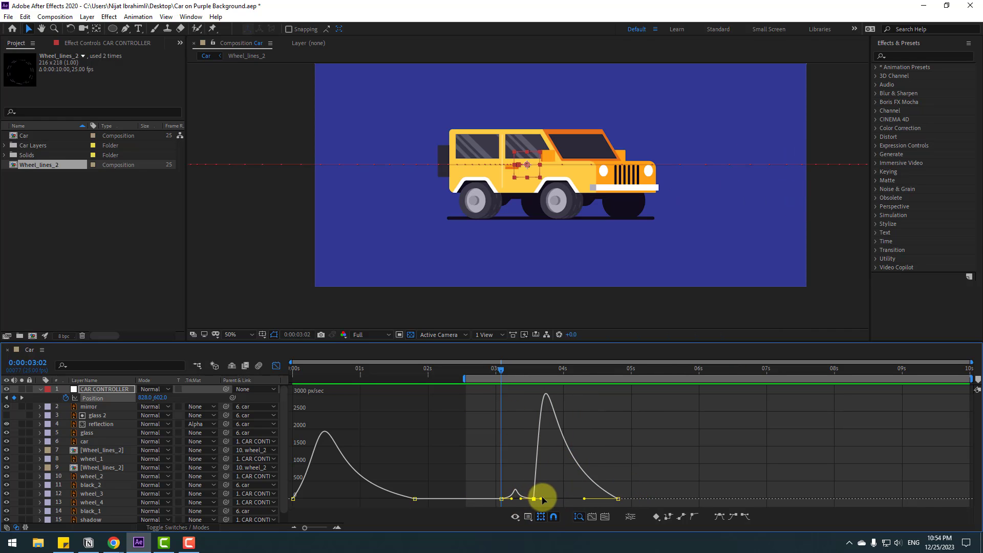
pyautogui.moveTo(544, 500); pyautogui.dragTo(557, 499)
pyautogui.press('space')
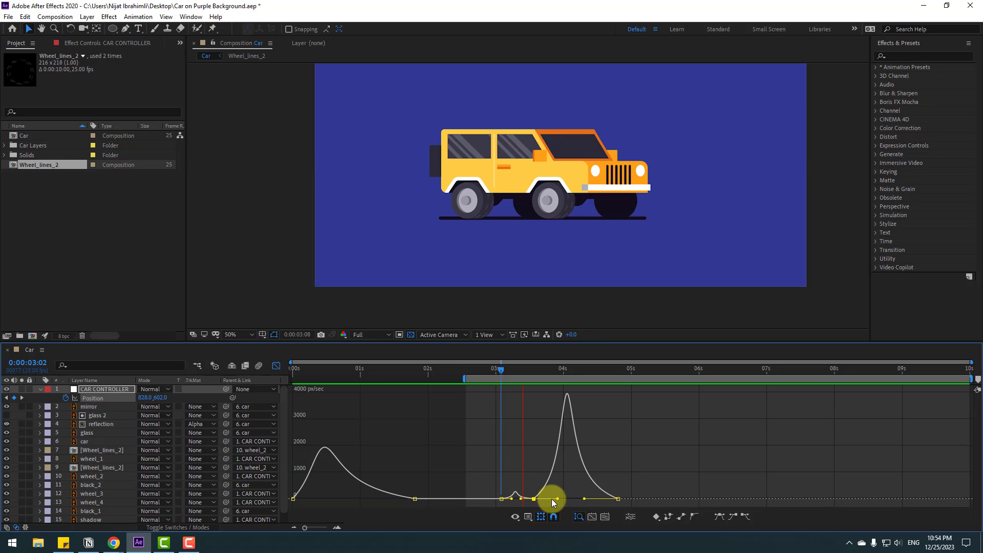
pyautogui.press('space')
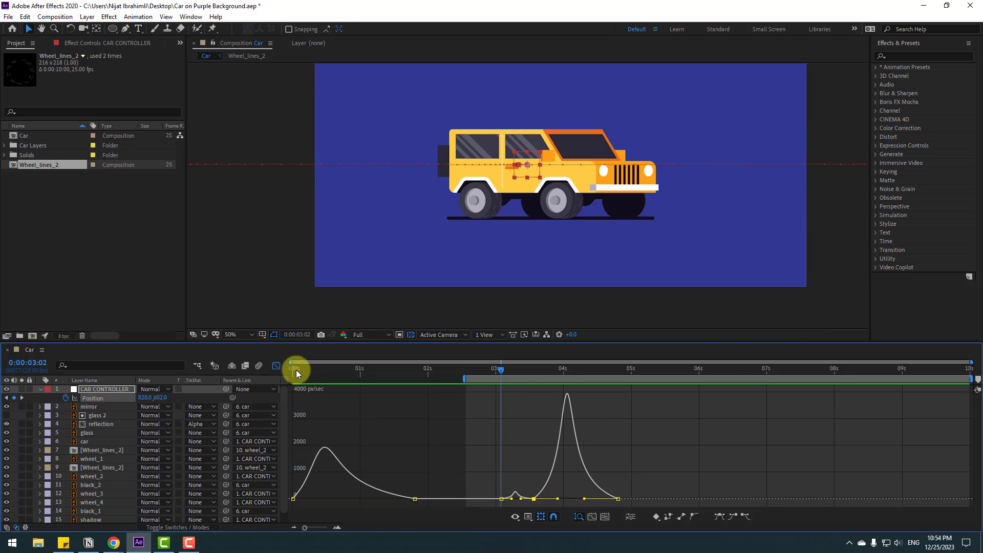
pyautogui.click(277, 364)
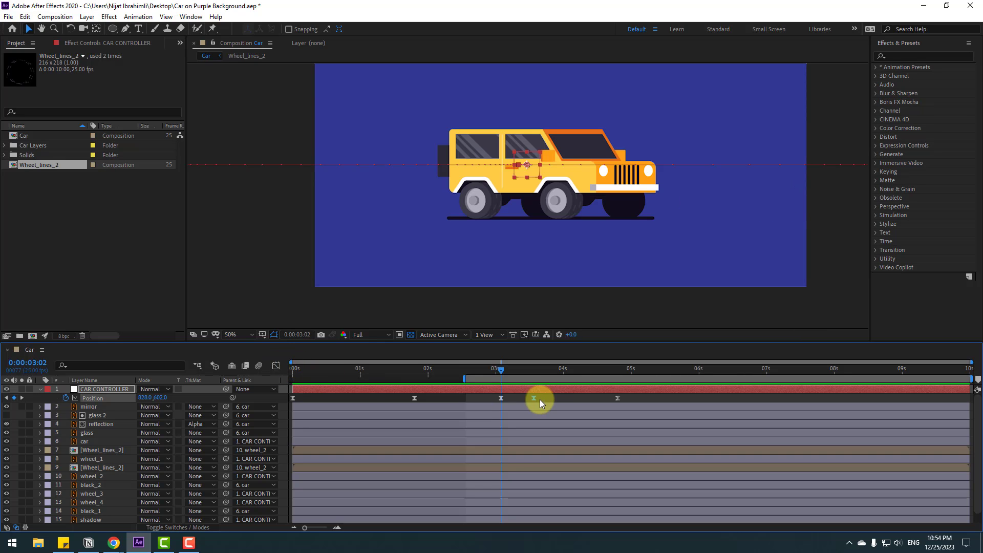
# Paste three of the car's bounce Position keyframes around 2:08, preview, then shift them earlier
pyautogui.click(83, 441)
pyautogui.press('u')
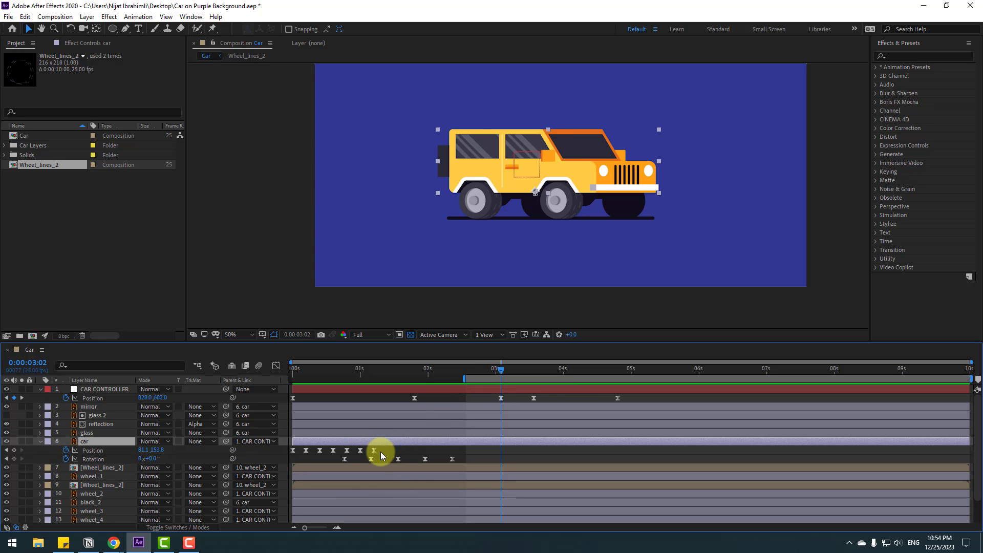
pyautogui.moveTo(383, 450); pyautogui.dragTo(343, 445)
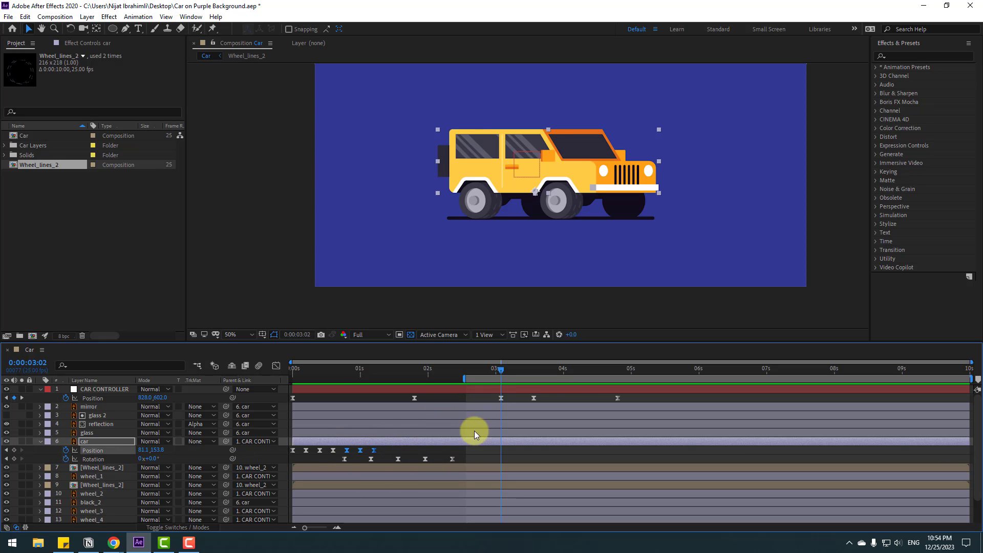
pyautogui.moveTo(444, 369); pyautogui.dragTo(312, 379)
pyautogui.hotkey('ctrl', 'v')
pyautogui.hotkey('ctrl', 'v')
pyautogui.press('space')
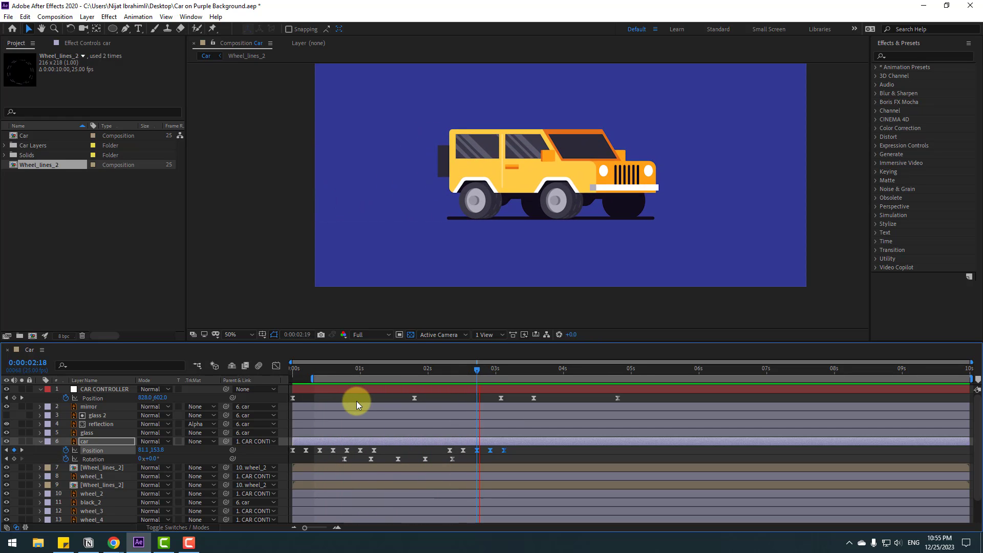
pyautogui.press('space')
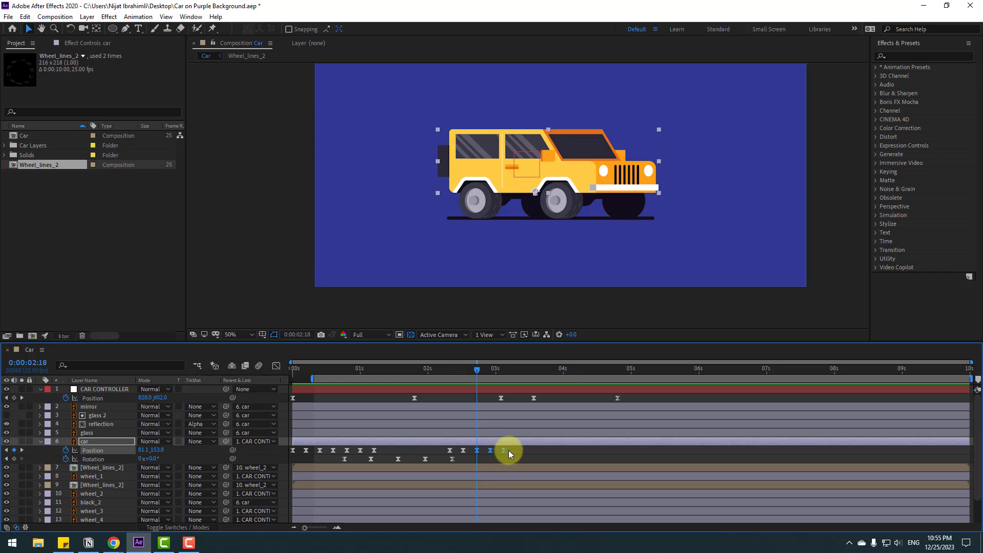
pyautogui.moveTo(509, 453); pyautogui.dragTo(392, 455)
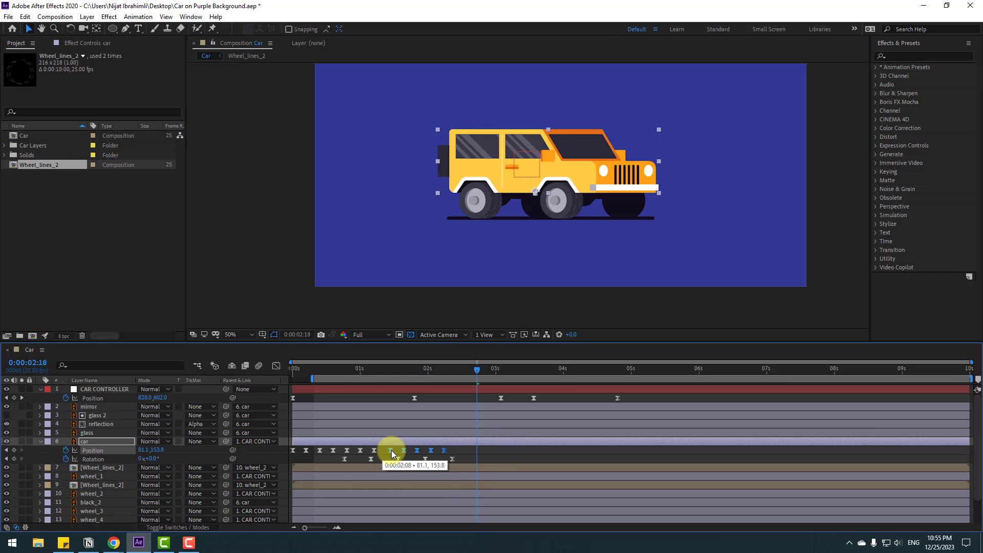
# Paste the car's bounce Position keyframes at 02:06 and again at 04:16, previewing each
pyautogui.click(444, 369)
pyautogui.hotkey('ctrl', 'v')
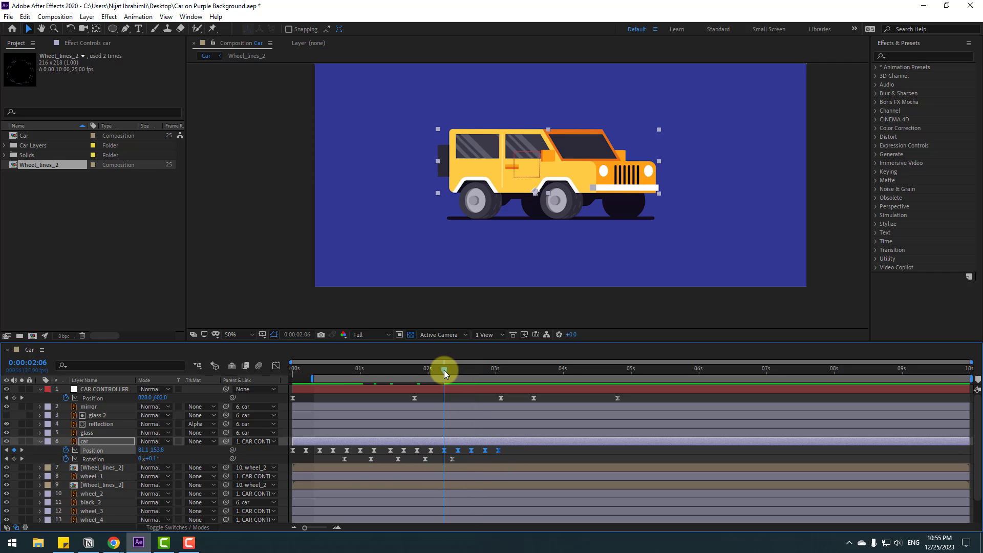
pyautogui.press('space')
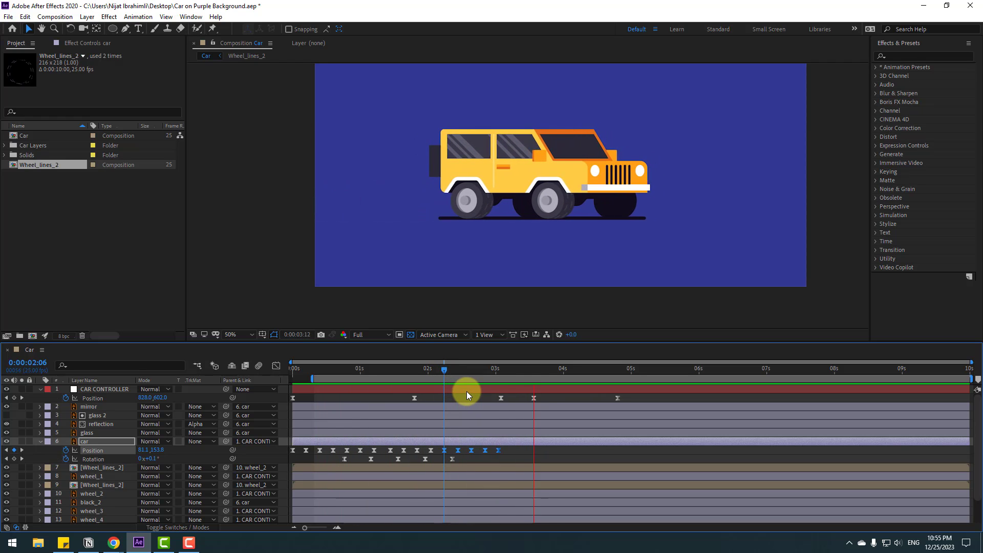
pyautogui.press('space')
pyautogui.press('space')
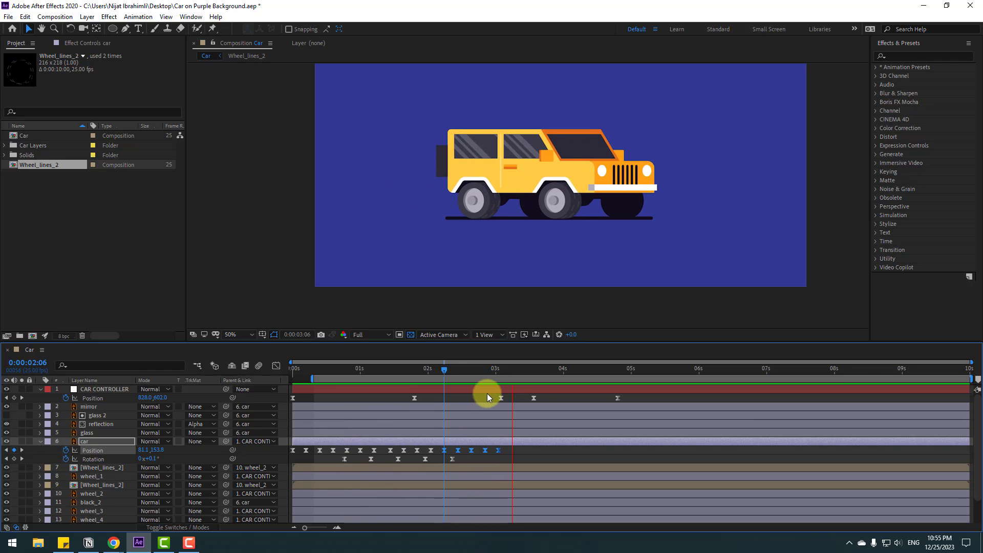
pyautogui.press('space')
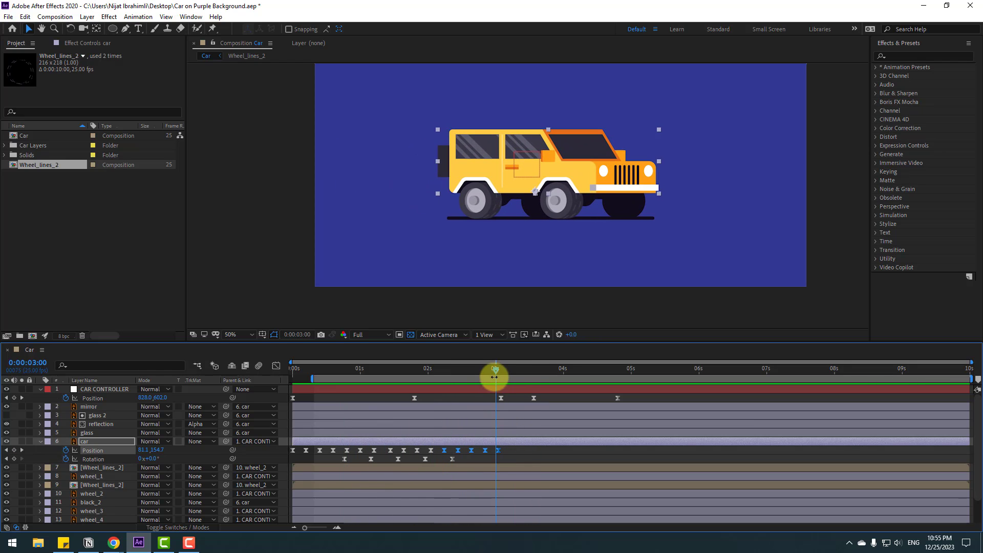
pyautogui.moveTo(494, 377)
pyautogui.mouseDown()
pyautogui.moveTo(607, 369)
pyautogui.moveTo(479, 369)
pyautogui.mouseUp()
pyautogui.hotkey('ctrl', 'v')
pyautogui.press('space')
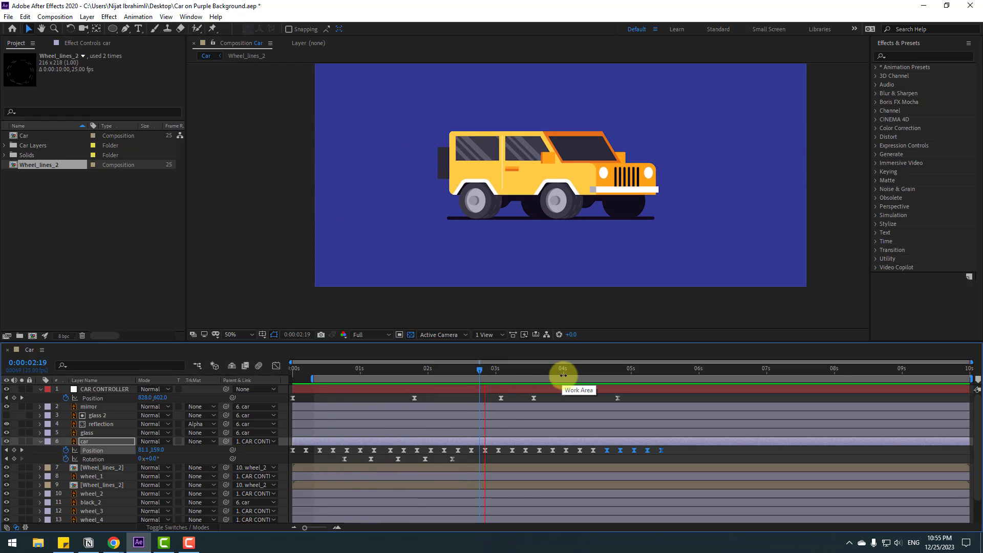
pyautogui.click(497, 370)
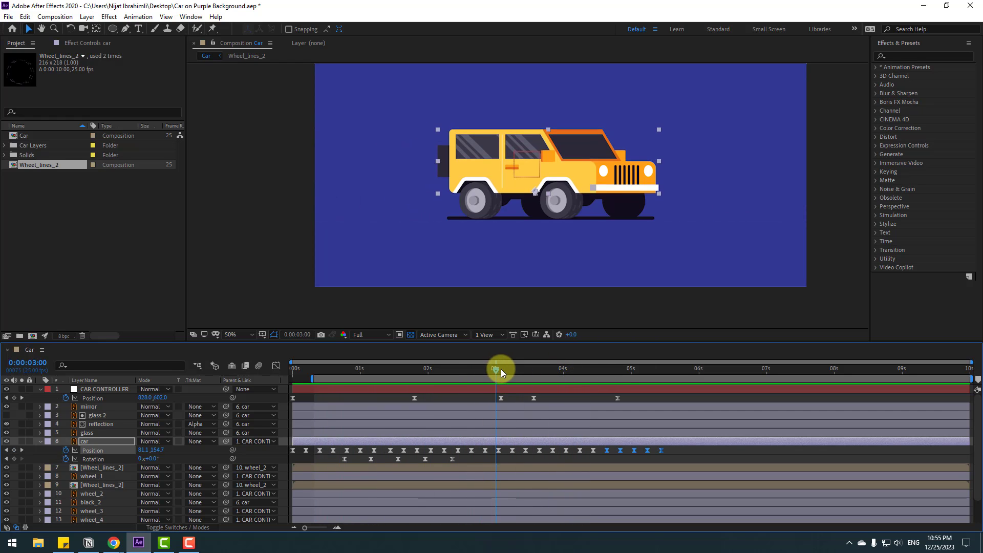
# Key the car's Rotation at 0° at 03:02, -3° at 03:15 and 4° at 03:24
pyautogui.click(15, 458)
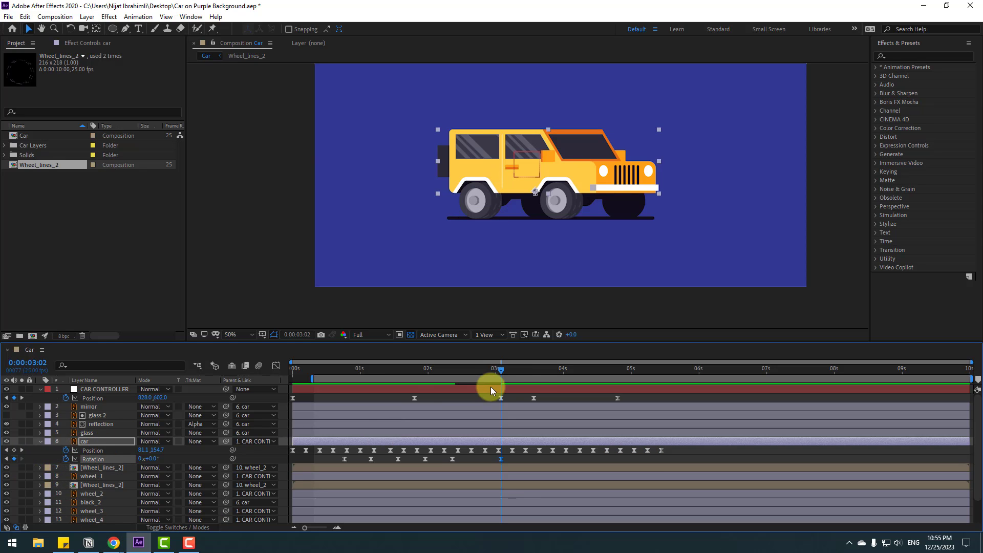
pyautogui.moveTo(508, 368); pyautogui.dragTo(537, 368)
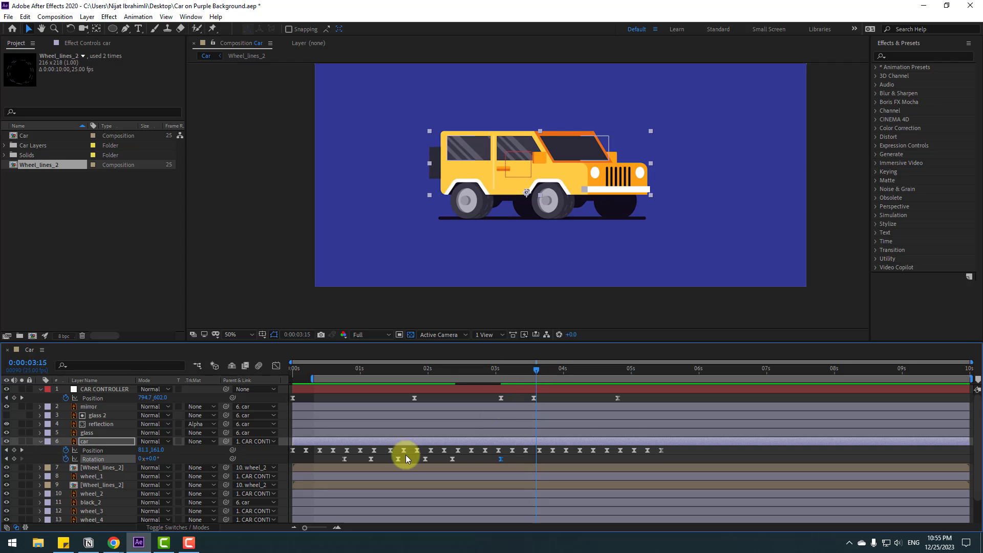
pyautogui.click(408, 463)
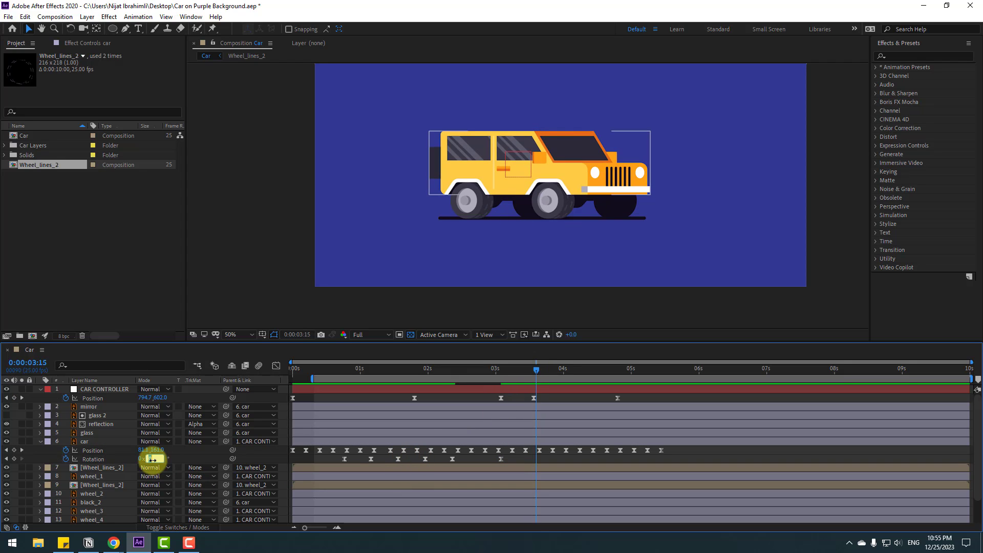
pyautogui.write('-3')
pyautogui.press('Return')
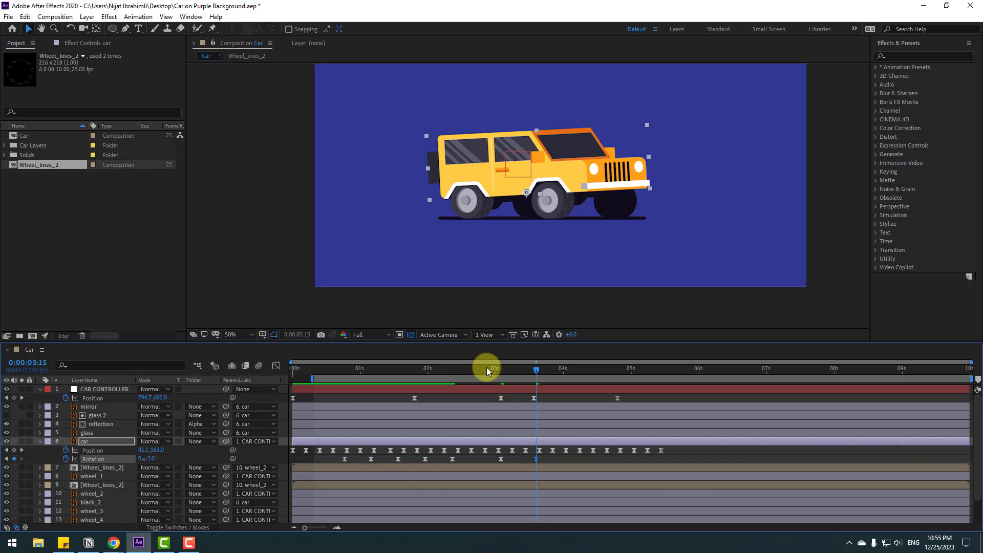
pyautogui.moveTo(487, 368); pyautogui.dragTo(562, 377)
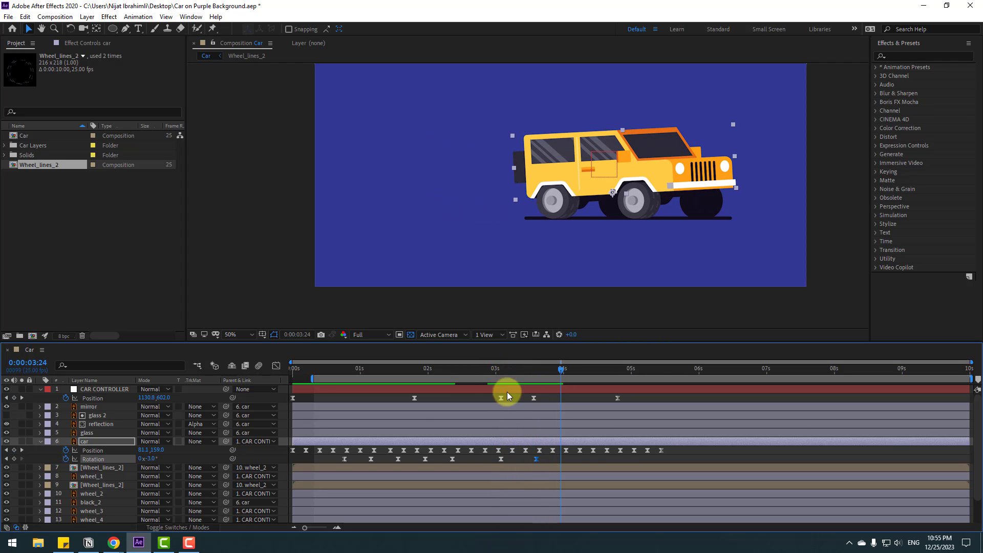
pyautogui.click(149, 459)
pyautogui.write('4')
pyautogui.press('Return')
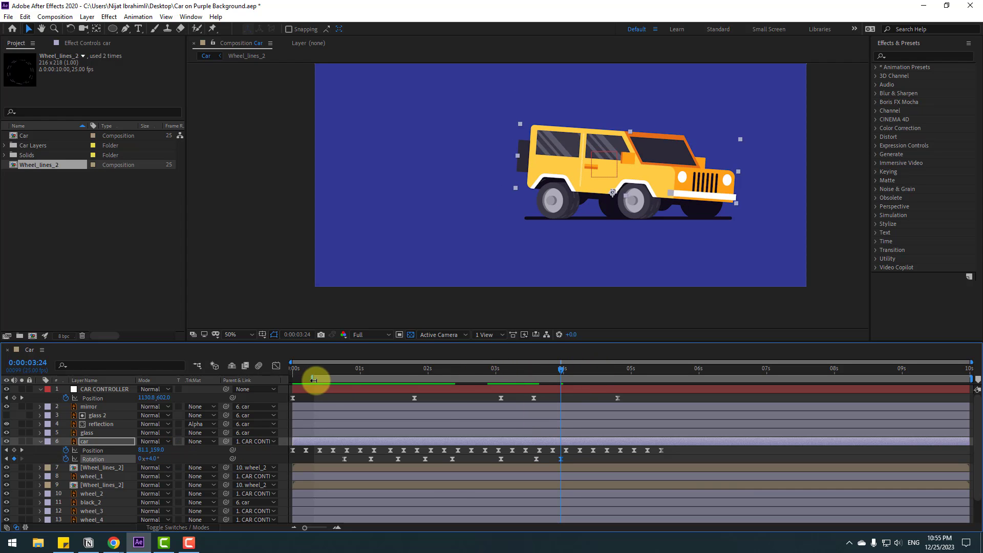
# Start the work area around 2 seconds and preview the tilting drive-off
pyautogui.moveTo(313, 380); pyautogui.dragTo(453, 386)
pyautogui.press('space')
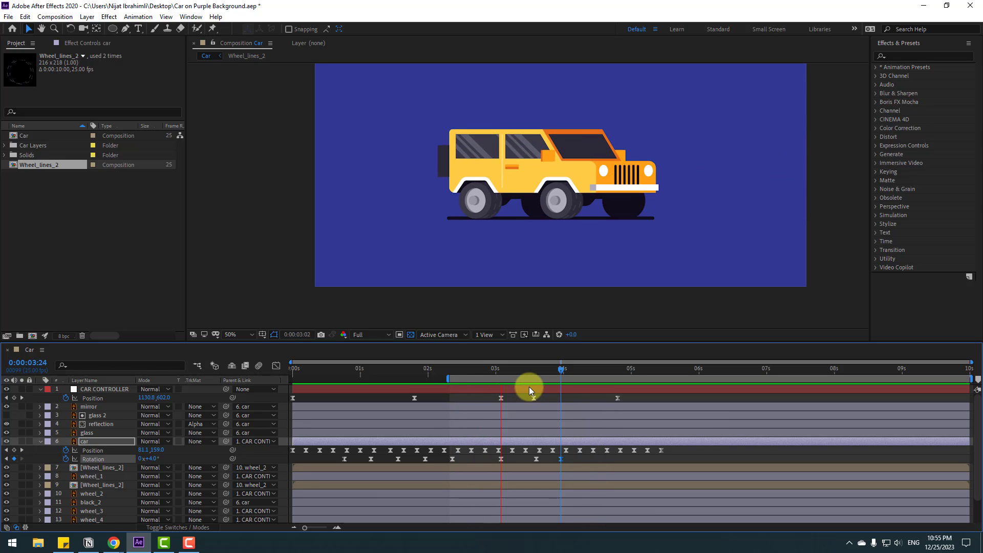
pyautogui.press('space')
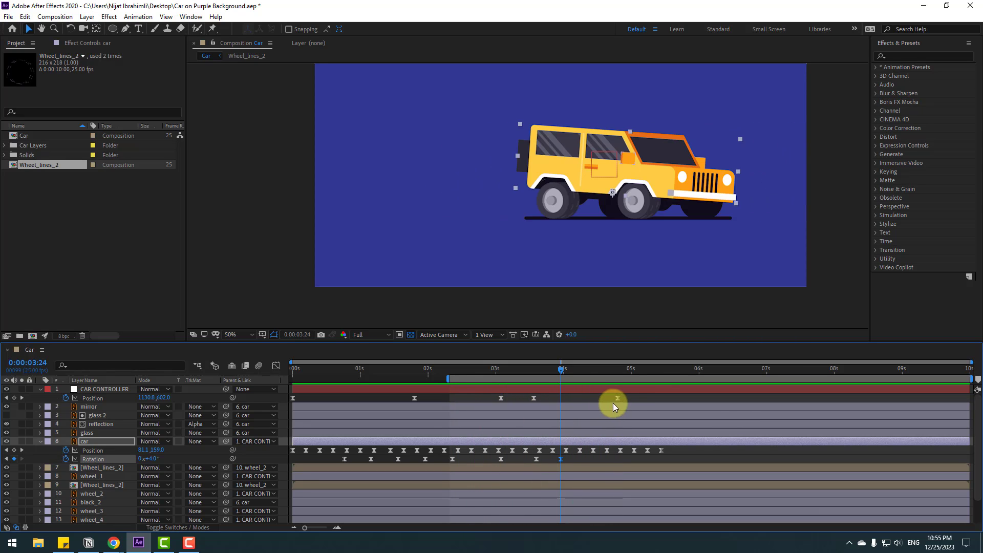
pyautogui.moveTo(629, 397); pyautogui.dragTo(613, 404)
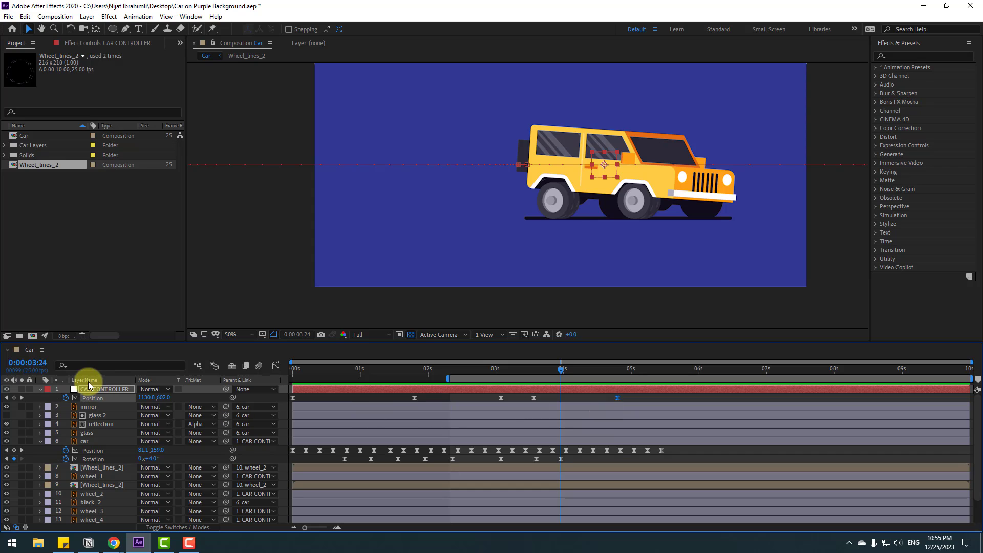
# Ease the drive-off speed curve into the final Position keyframe at about 62% influence
pyautogui.click(276, 366)
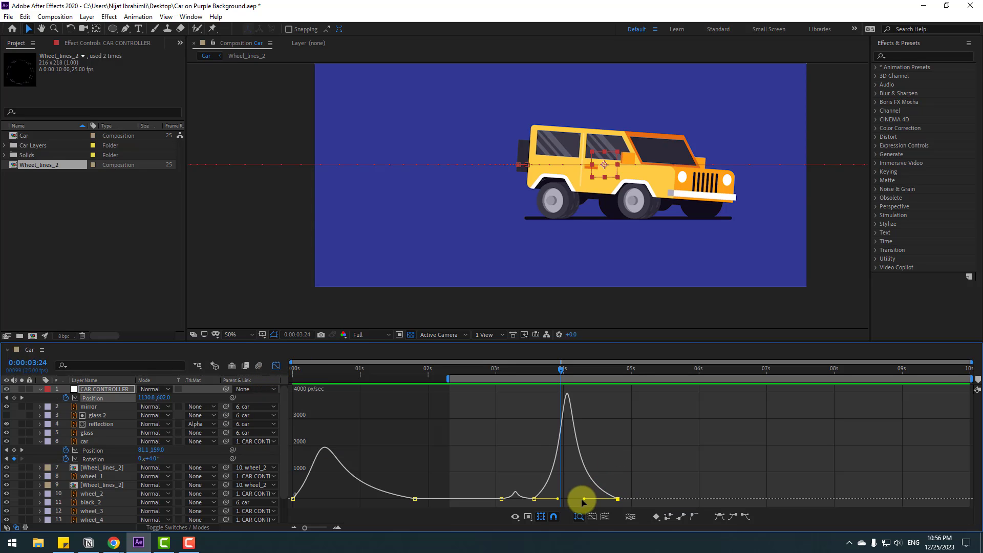
pyautogui.moveTo(586, 500)
pyautogui.mouseDown()
pyautogui.moveTo(545, 502)
pyautogui.moveTo(601, 497)
pyautogui.moveTo(592, 500)
pyautogui.mouseUp()
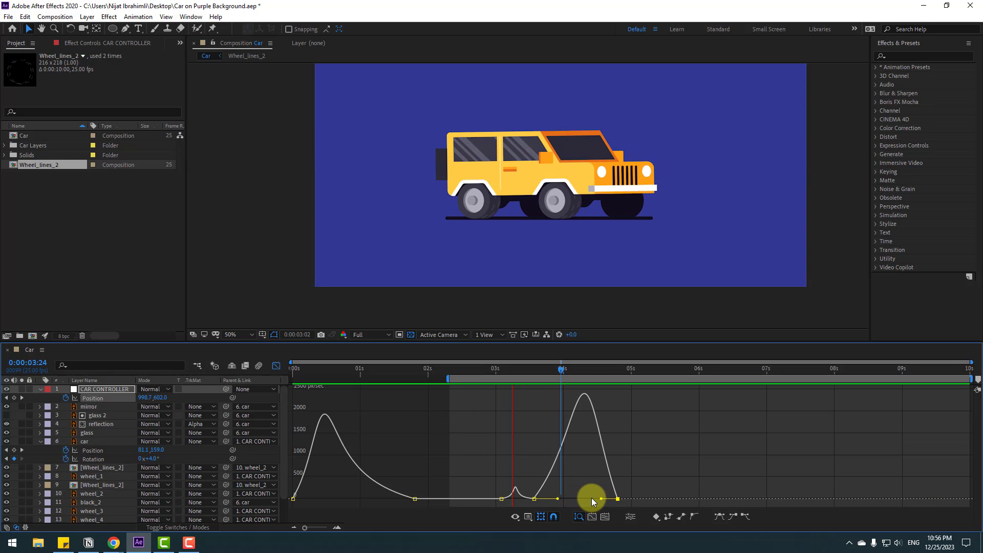
pyautogui.press('space')
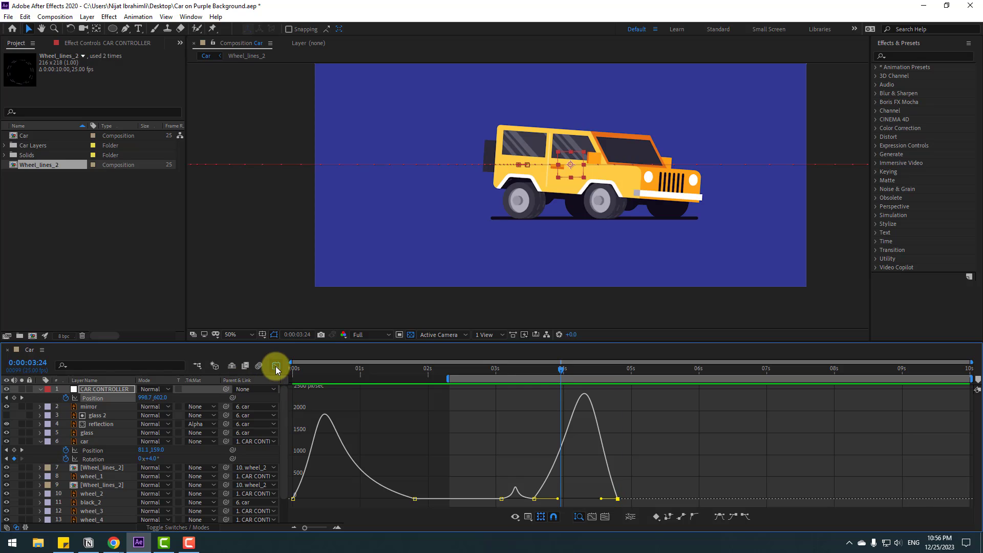
pyautogui.click(276, 365)
# Move CAR CONTROLLER's final Position keyframe earlier to about 04:02 and preview the drive-off
pyautogui.moveTo(619, 398); pyautogui.dragTo(595, 399)
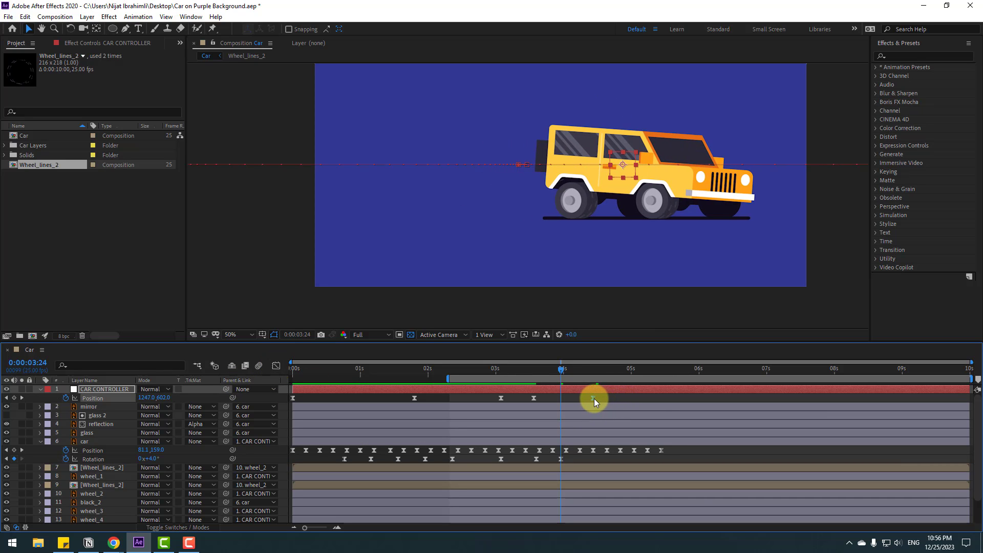
pyautogui.press('space')
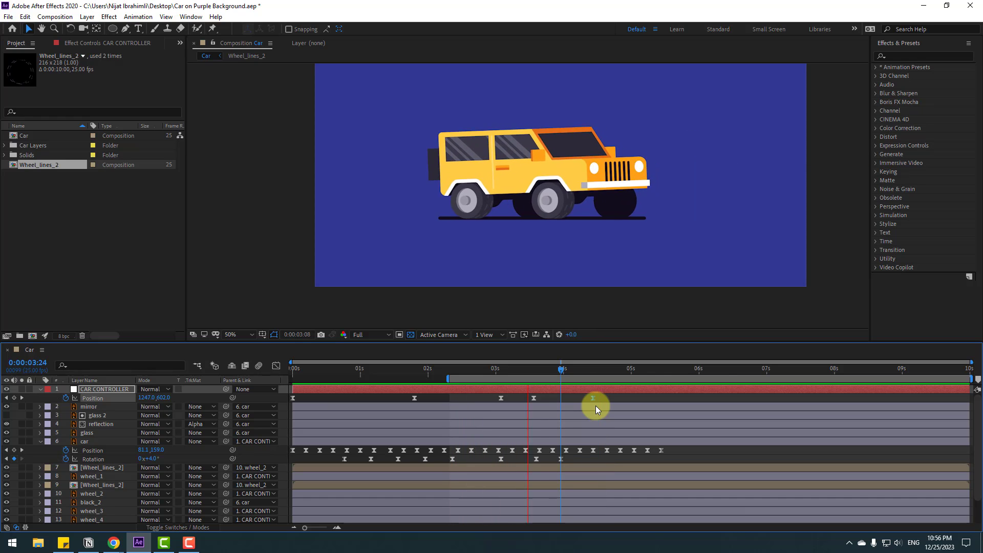
pyautogui.press('space')
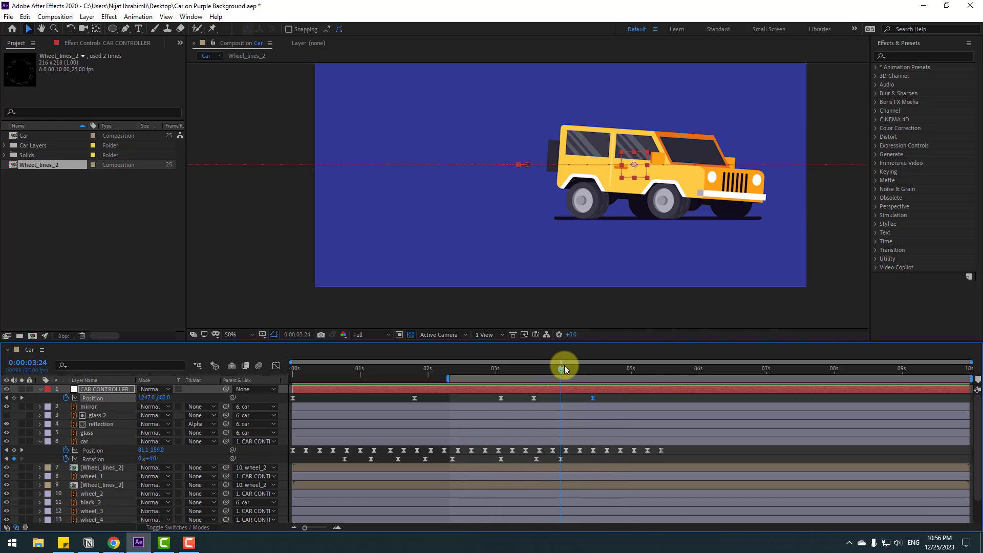
pyautogui.moveTo(564, 367); pyautogui.dragTo(575, 369)
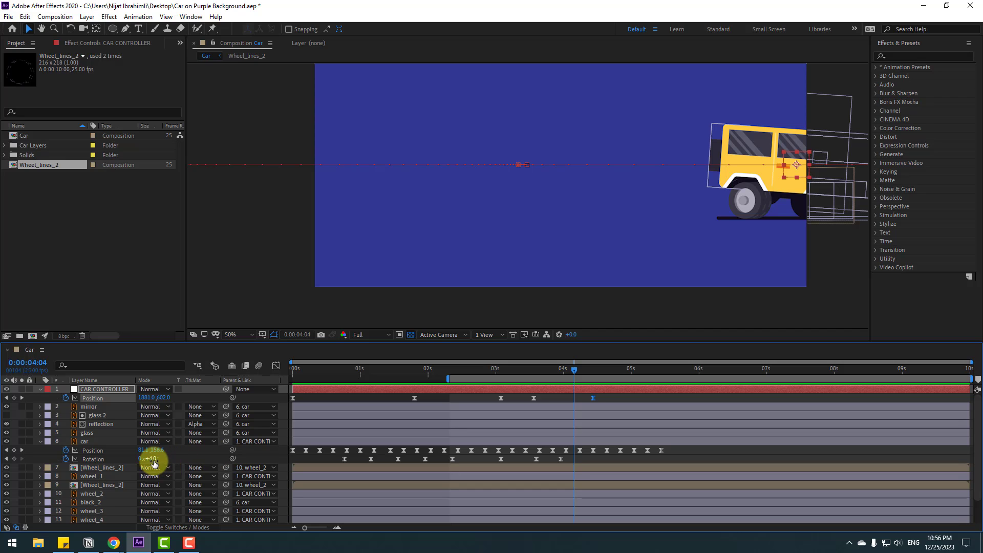
# Key the car's Rotation back to 0° at 04:04, nudge that keyframe slightly later, and preview
pyautogui.press('Return')
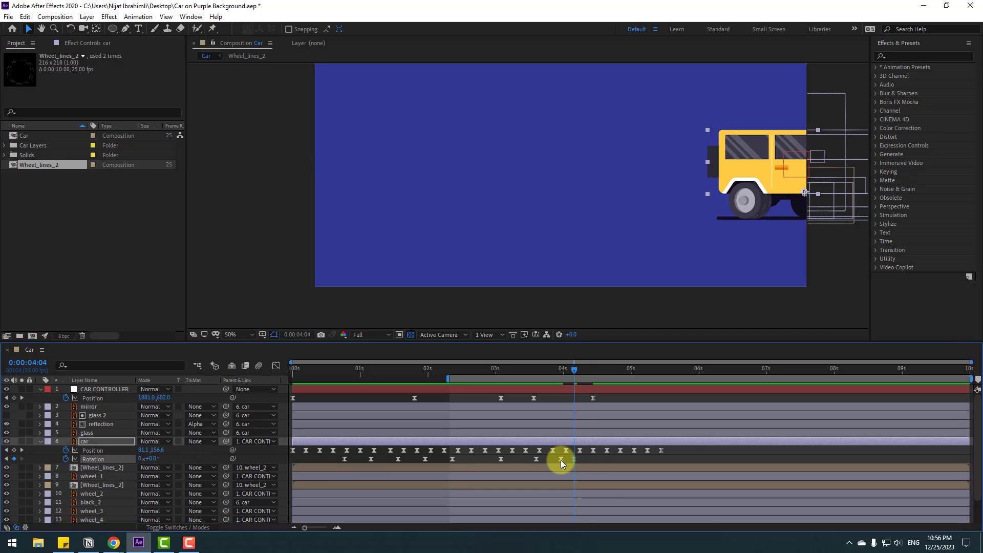
pyautogui.moveTo(574, 459); pyautogui.dragTo(580, 460)
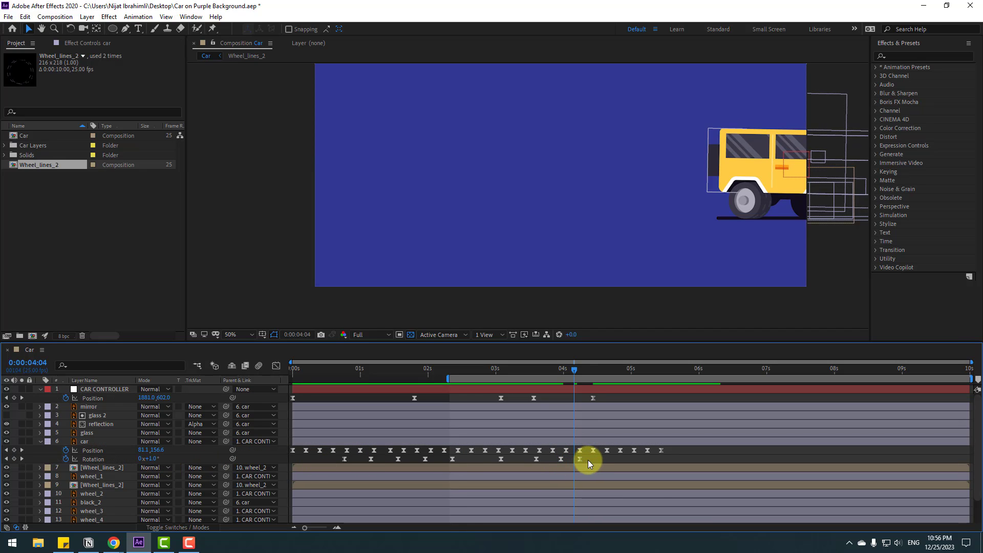
pyautogui.press('space')
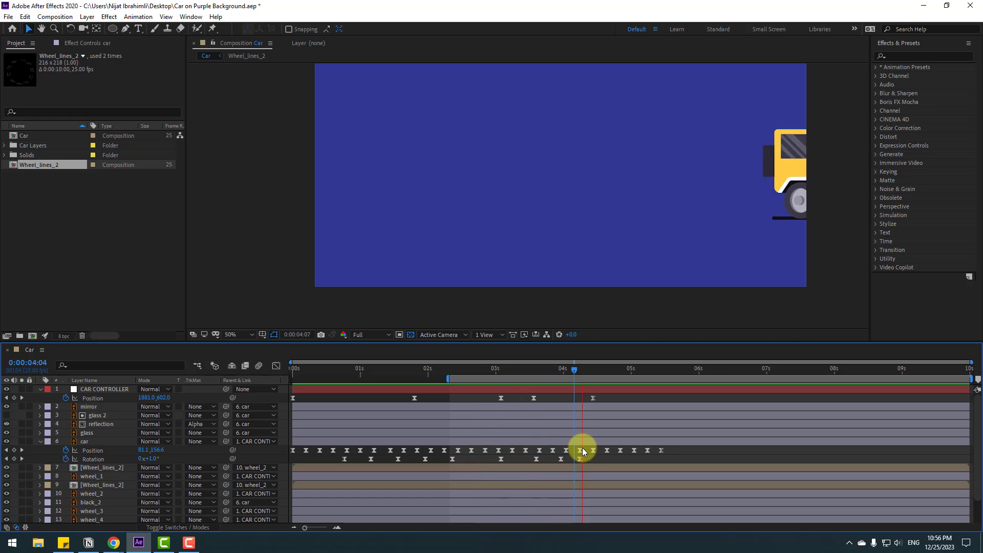
pyautogui.press(',')
pyautogui.scroll(-1, 610, 229)
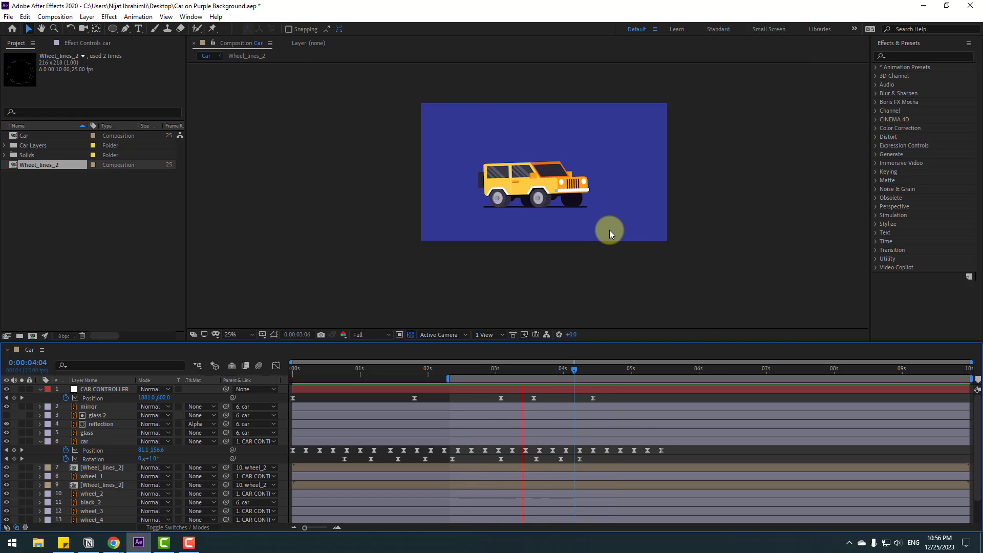
pyautogui.scroll(1, 629, 233)
pyautogui.click(501, 367)
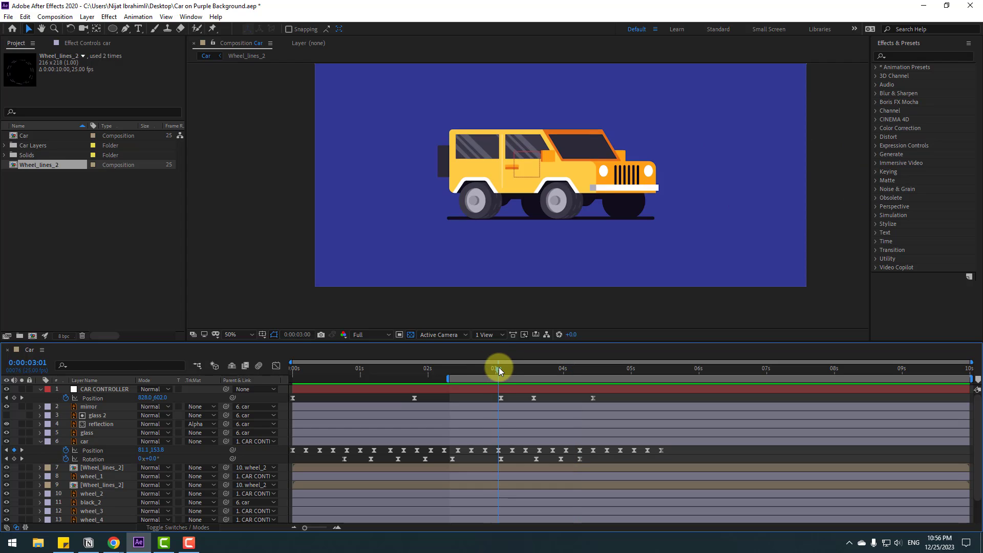
# Key the reflection's Position at 03:02, then slide it to X 267.5 at 03:14
pyautogui.click(103, 425)
pyautogui.press('p')
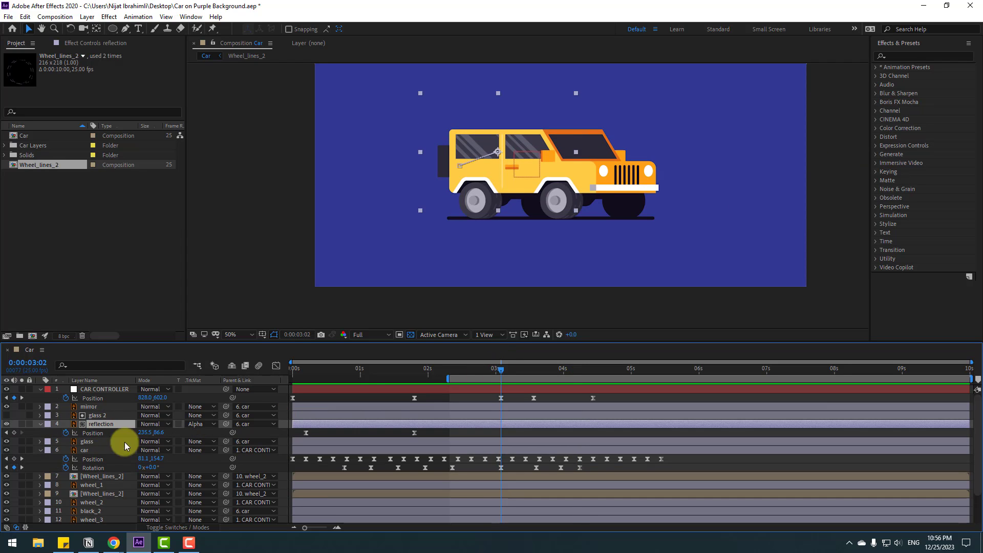
pyautogui.click(14, 432)
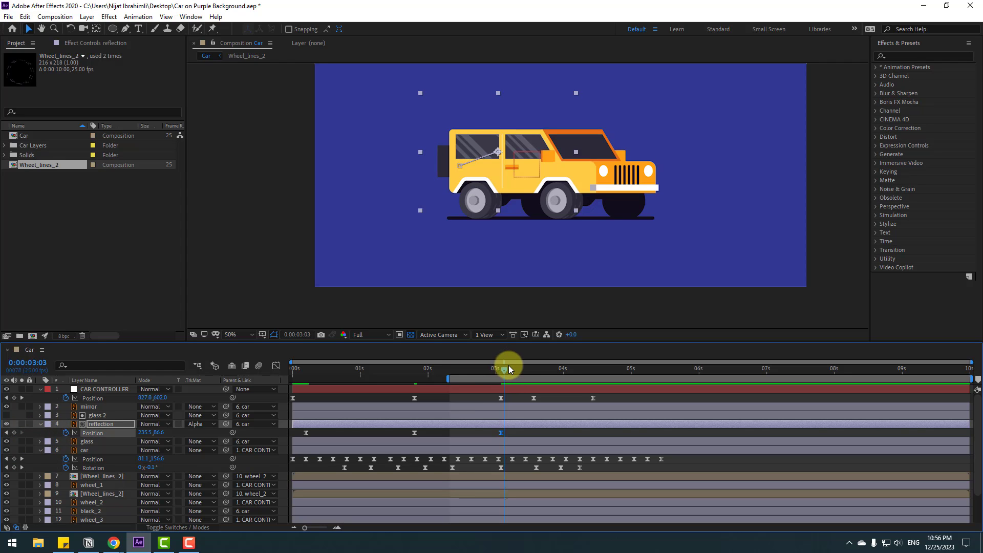
pyautogui.moveTo(508, 364); pyautogui.dragTo(533, 370)
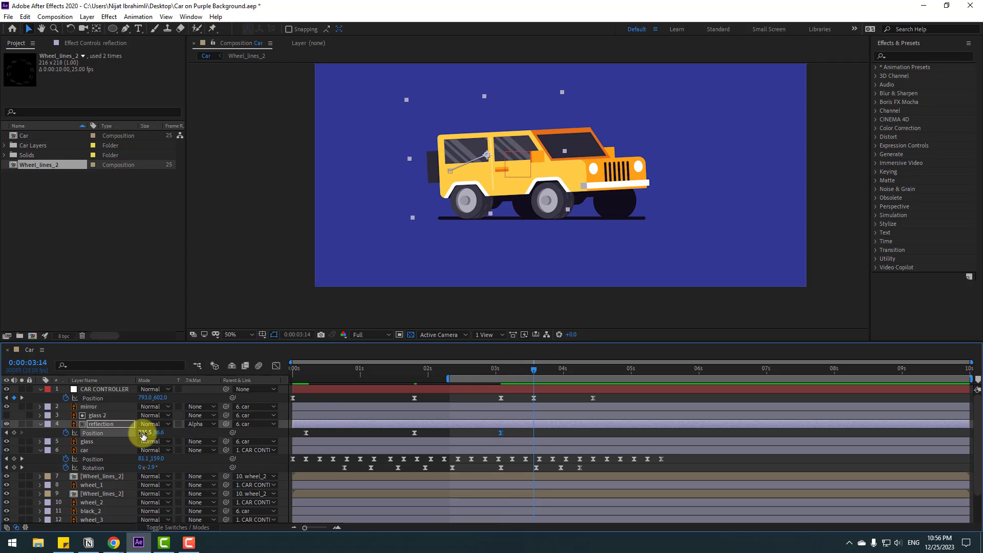
pyautogui.moveTo(141, 433); pyautogui.dragTo(160, 433)
# Key another reflection position at 03:18, move it to about 4:10, then collapse the layer properties
pyautogui.moveTo(508, 377); pyautogui.dragTo(555, 378)
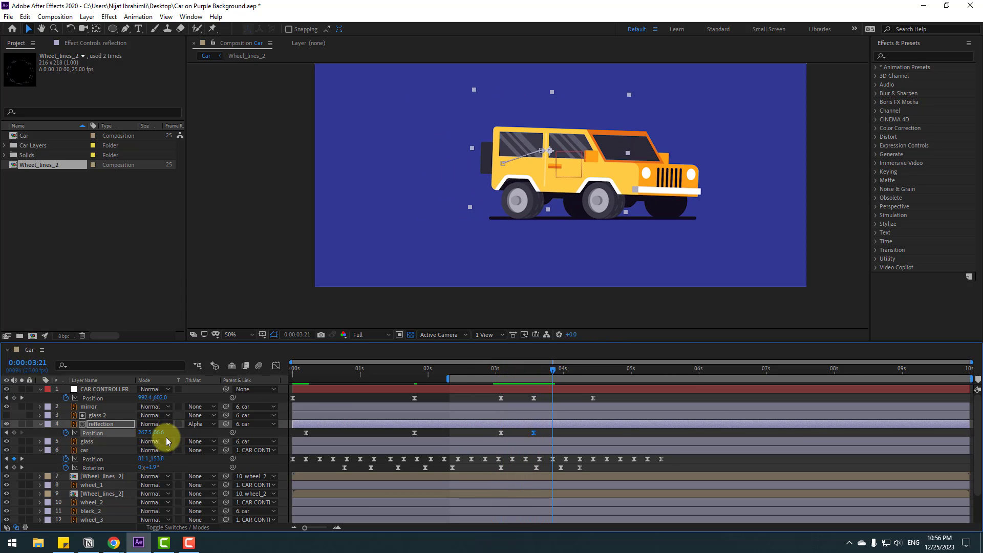
pyautogui.moveTo(143, 432); pyautogui.dragTo(81, 439)
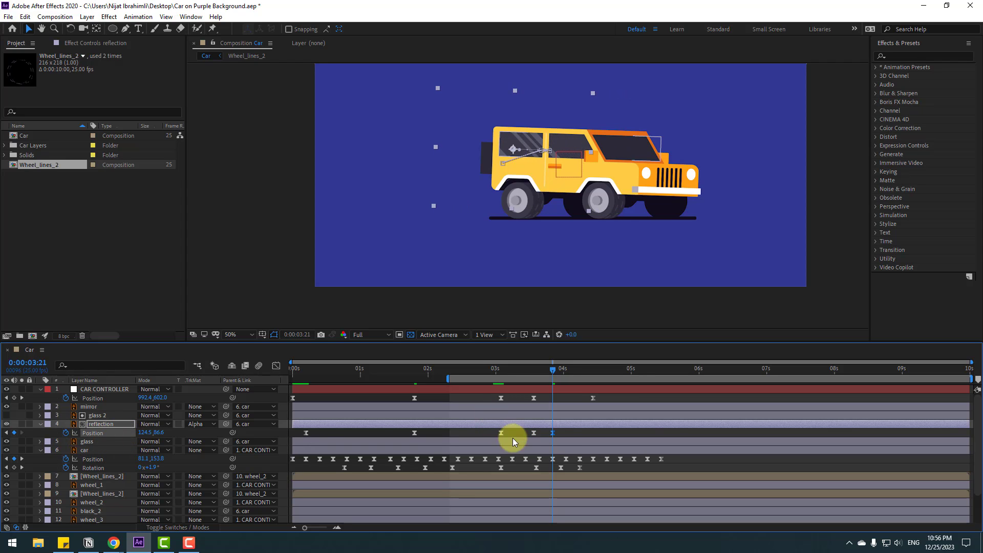
pyautogui.moveTo(552, 433); pyautogui.dragTo(594, 428)
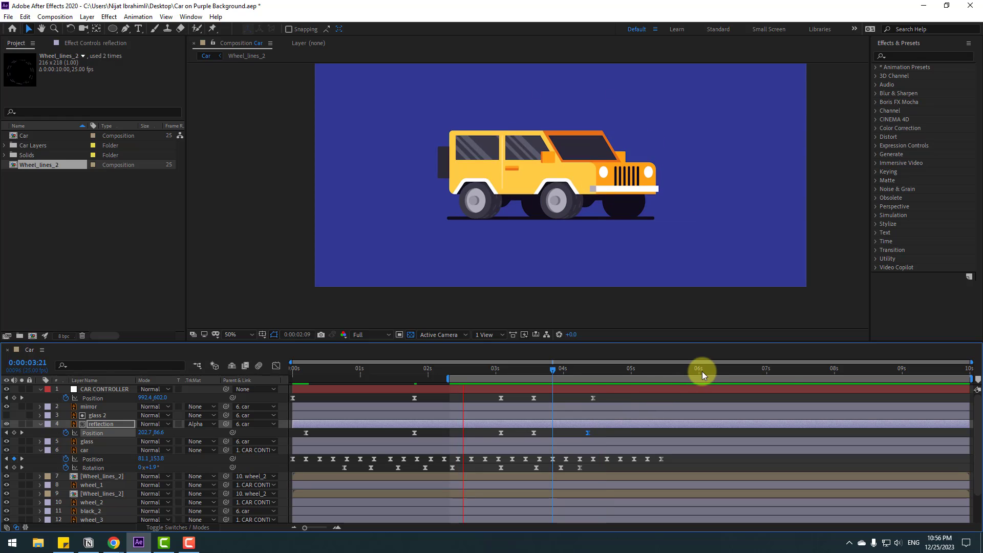
pyautogui.press('space')
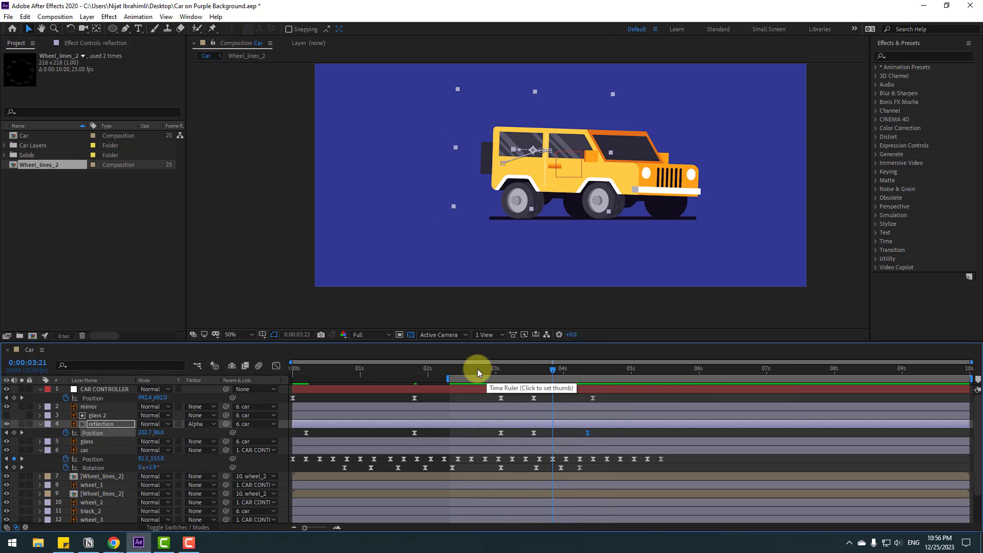
pyautogui.click(501, 370)
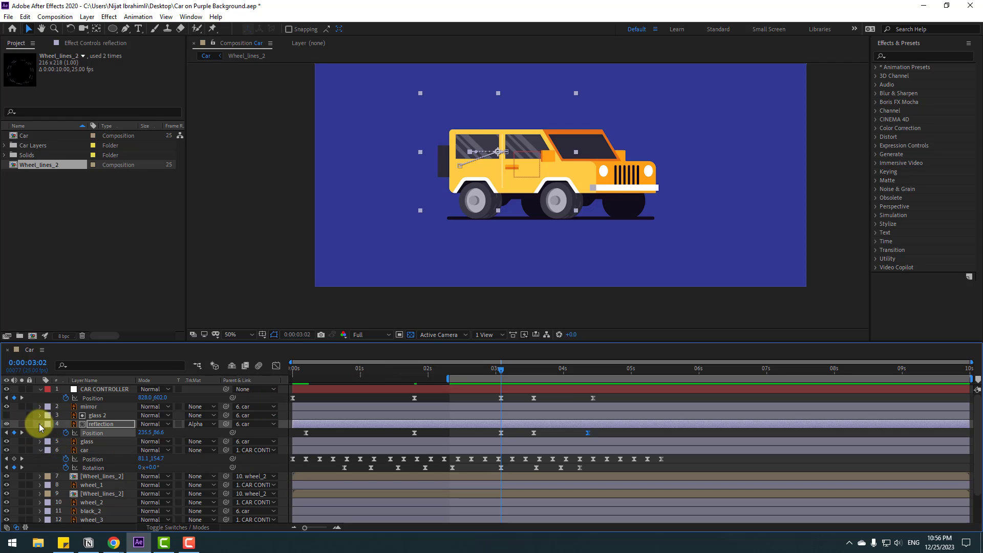
pyautogui.click(40, 424)
pyautogui.click(40, 441)
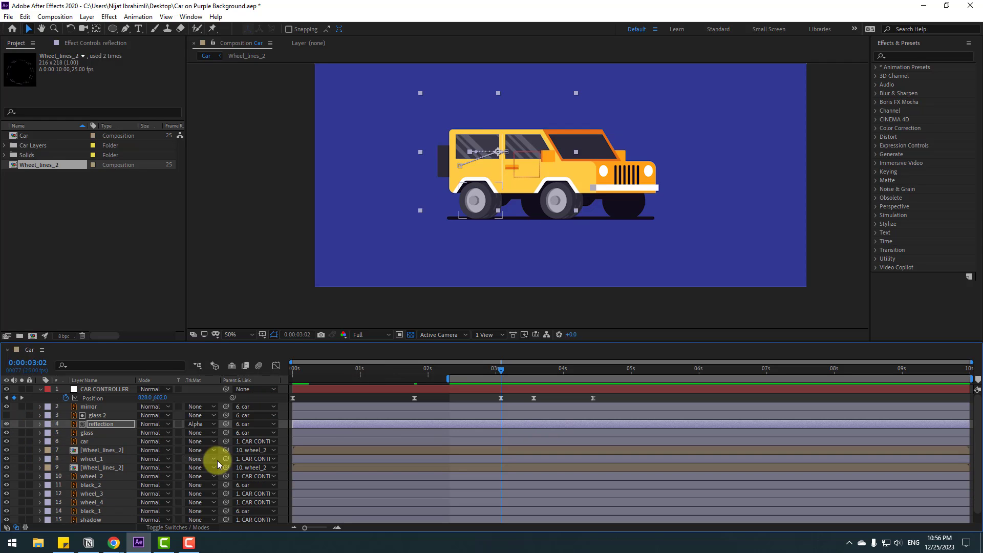
# Open Wheel_lines_2 and reveal the Offset properties of line_1 and line_2
pyautogui.doubleClick(93, 450)
pyautogui.moveTo(96, 443); pyautogui.dragTo(94, 365)
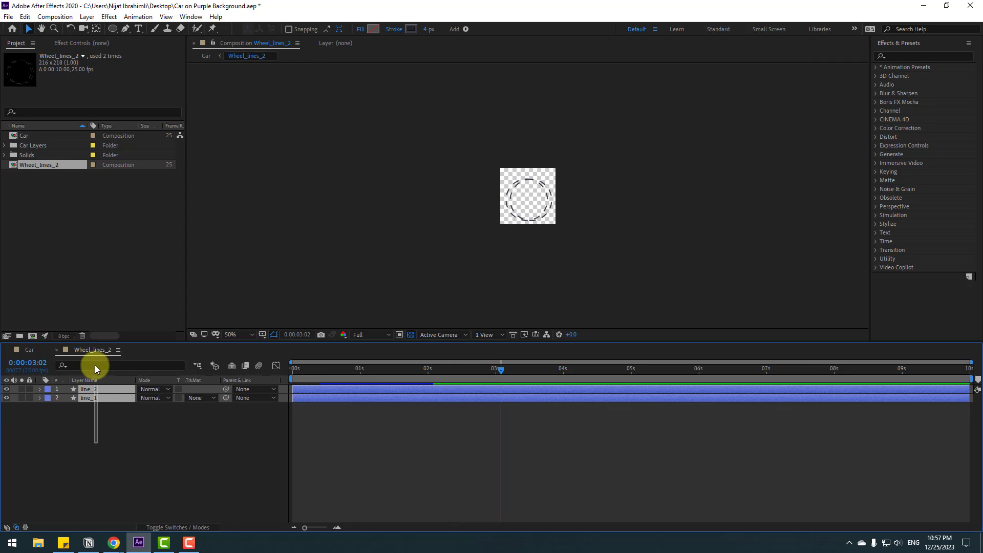
pyautogui.press('u')
pyautogui.click(162, 454)
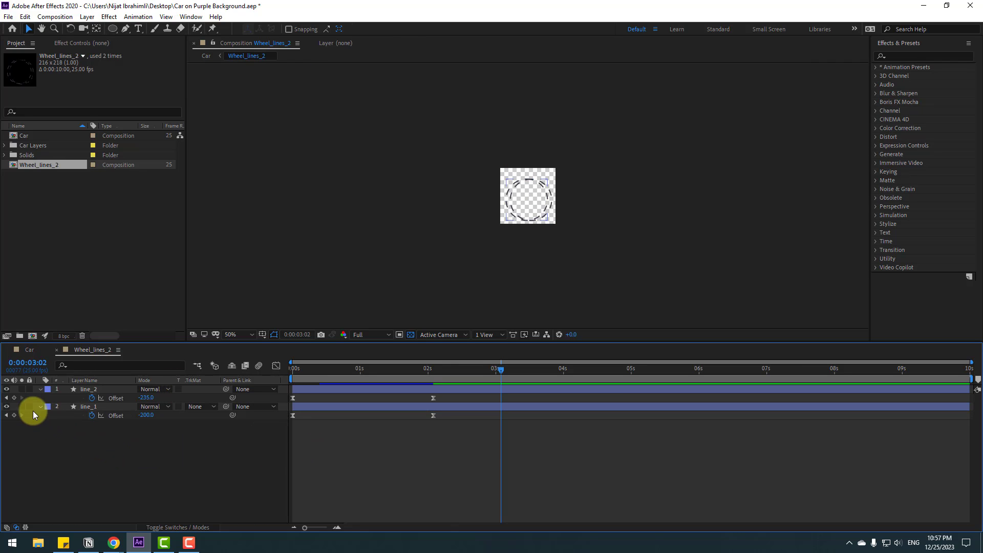
pyautogui.click(15, 399)
pyautogui.click(14, 416)
# Key line_2 and line_1 Offset at 3:14, line_1 at -115.0, and preview from about 2.7 s
pyautogui.click(30, 349)
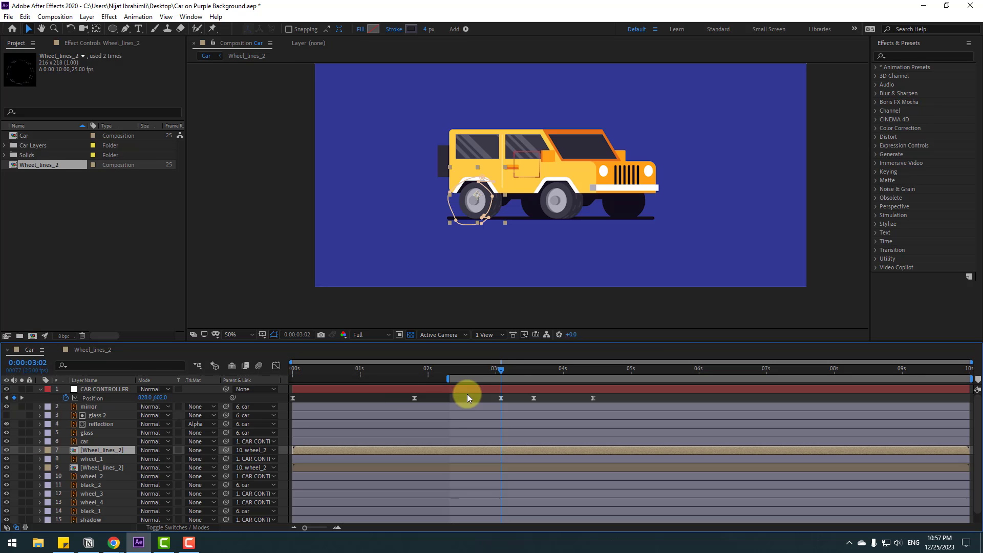
pyautogui.moveTo(505, 369); pyautogui.dragTo(534, 370)
pyautogui.click(87, 350)
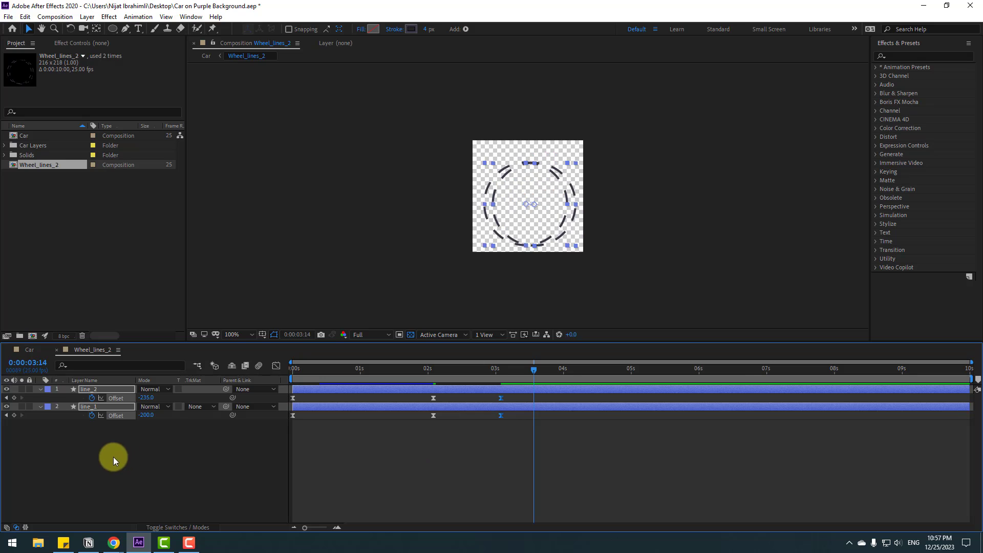
pyautogui.moveTo(148, 400); pyautogui.dragTo(162, 415)
pyautogui.click(433, 416)
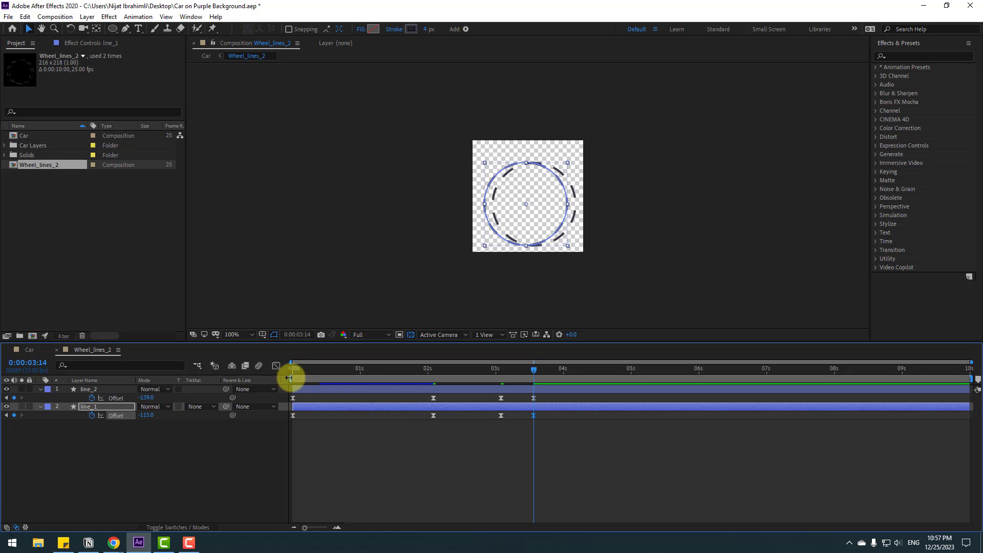
pyautogui.moveTo(290, 378); pyautogui.dragTo(476, 383)
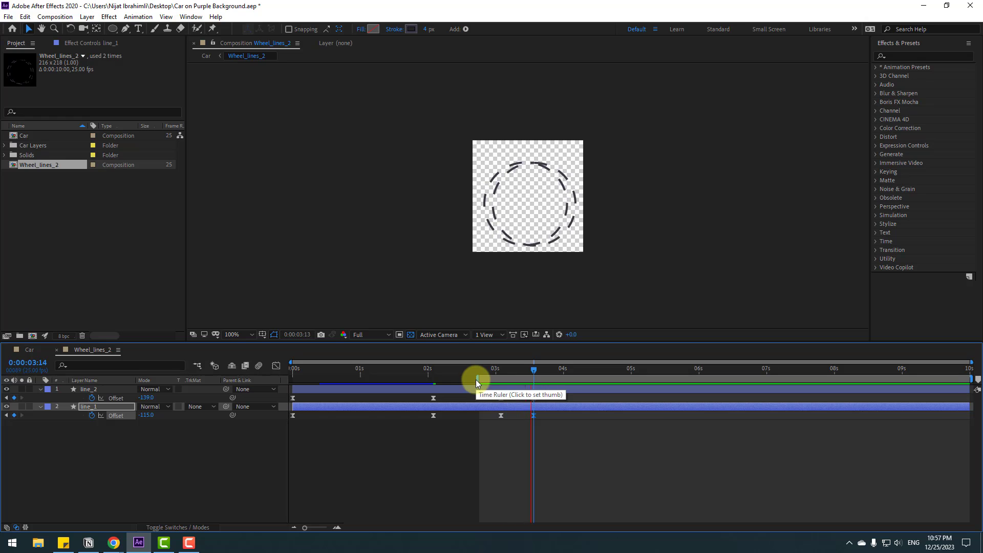
pyautogui.click(203, 397)
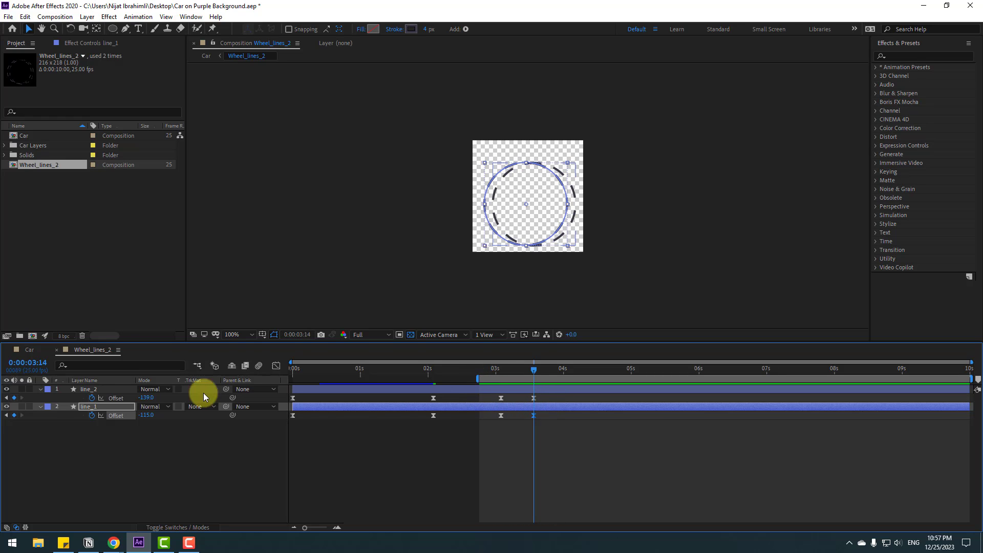
# Push both lines' Offset values further and move those keyframes to about 3:17, checking in Car
pyautogui.click(28, 350)
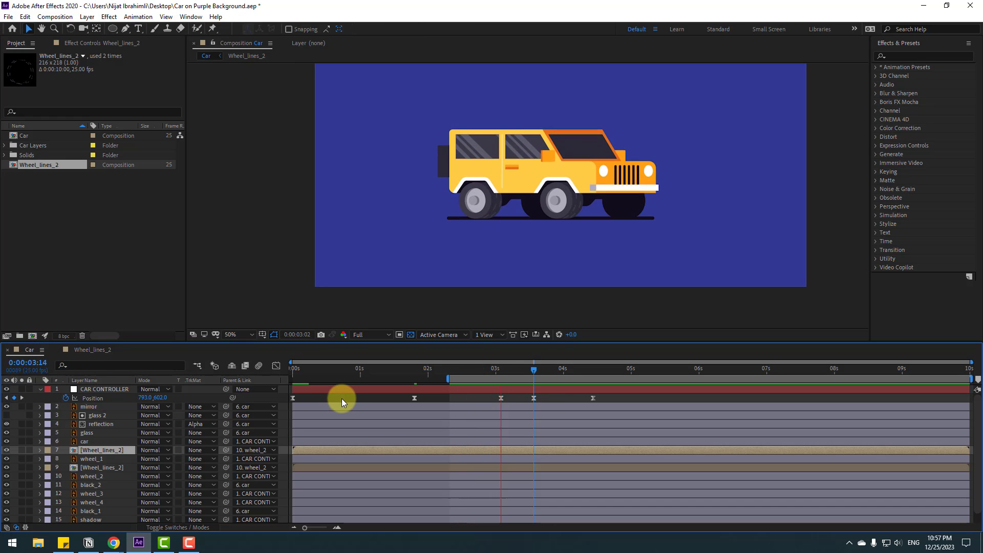
pyautogui.click(93, 350)
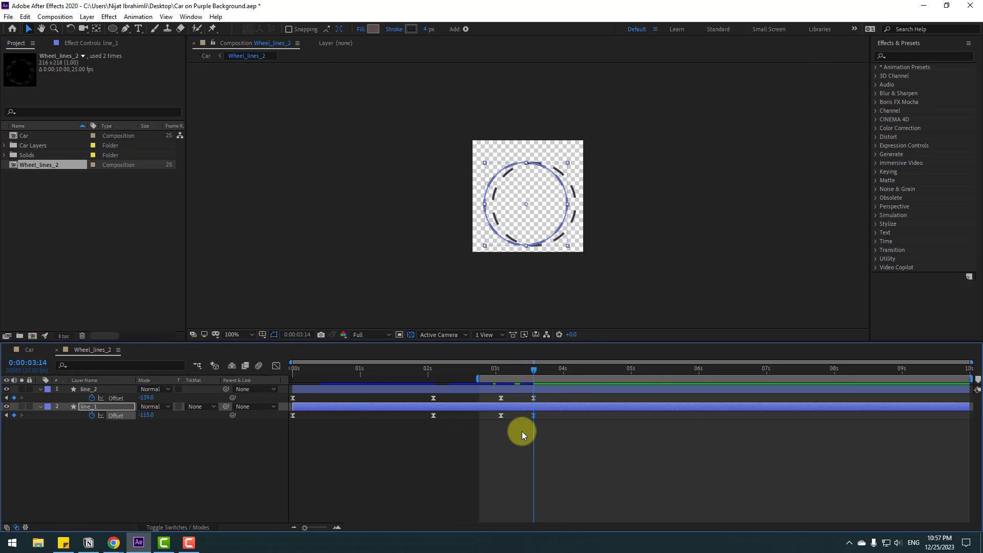
pyautogui.moveTo(542, 400); pyautogui.dragTo(529, 419)
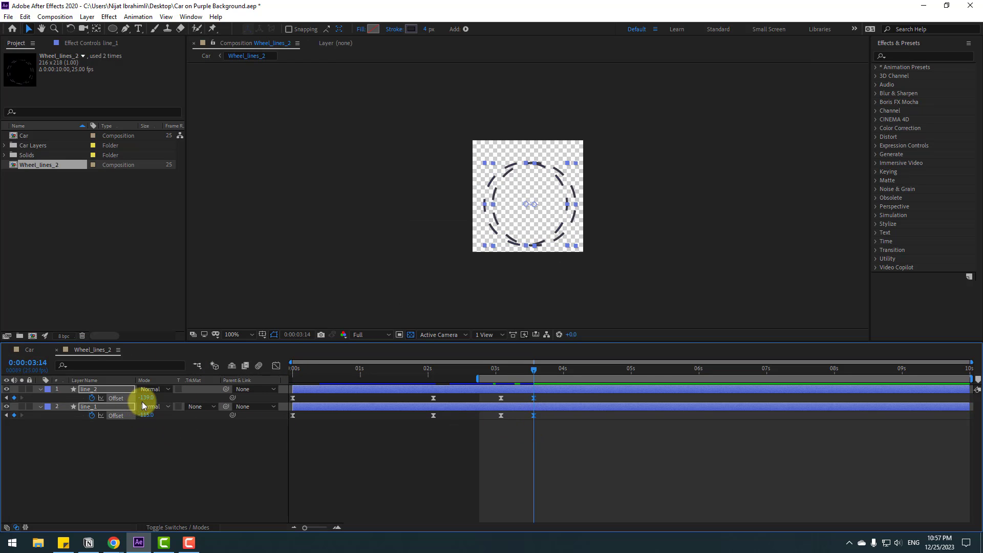
pyautogui.press('F2')
pyautogui.moveTo(146, 401); pyautogui.dragTo(151, 435)
pyautogui.moveTo(540, 401); pyautogui.dragTo(552, 424)
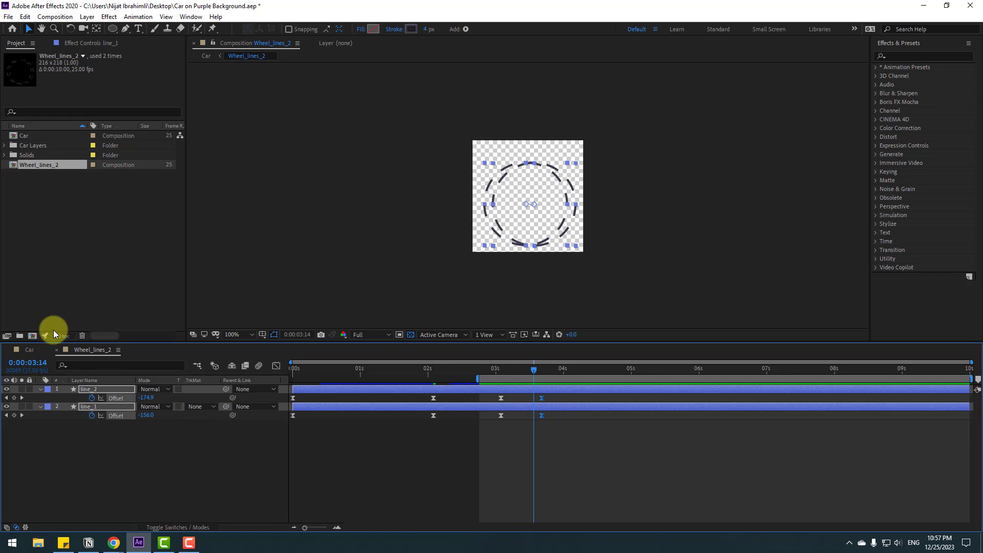
pyautogui.click(29, 349)
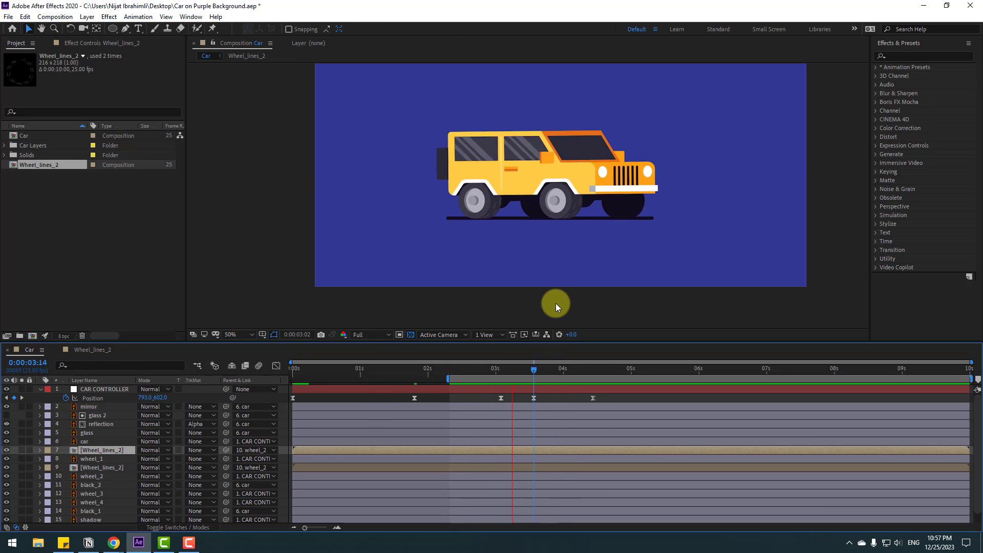
pyautogui.press('space')
# Delete the later Offset keyframes and re-key both lines at 3:16, line_1 at -163.0
pyautogui.click(91, 350)
pyautogui.click(501, 369)
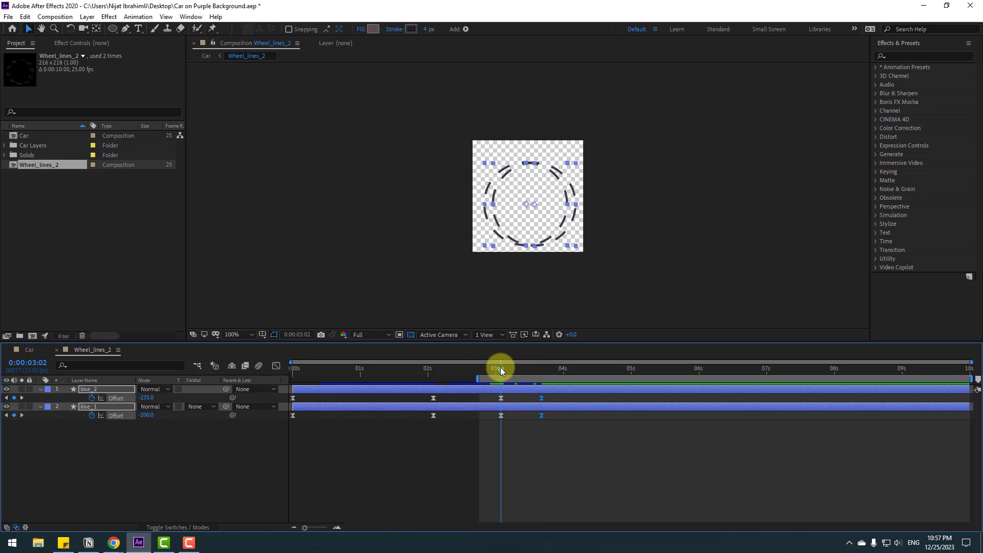
pyautogui.press('Delete')
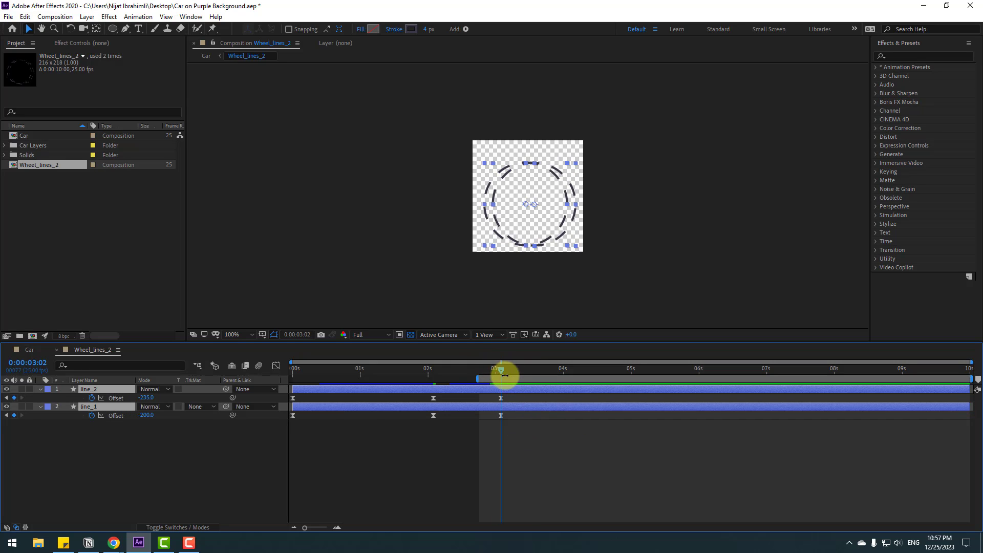
pyautogui.moveTo(503, 369); pyautogui.dragTo(524, 370)
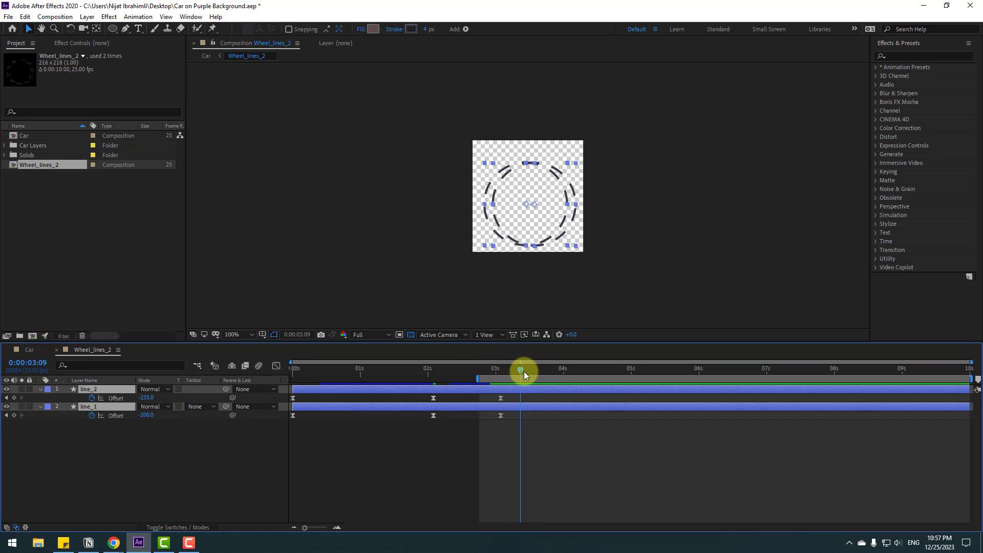
pyautogui.click(132, 457)
pyautogui.moveTo(147, 397); pyautogui.dragTo(142, 397)
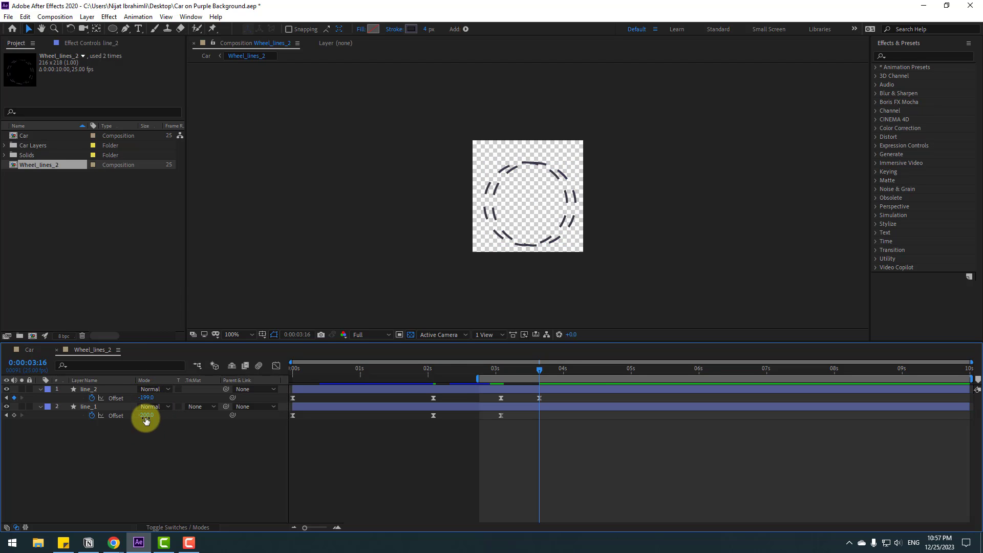
pyautogui.moveTo(145, 415); pyautogui.dragTo(160, 415)
pyautogui.click(153, 438)
pyautogui.press('space')
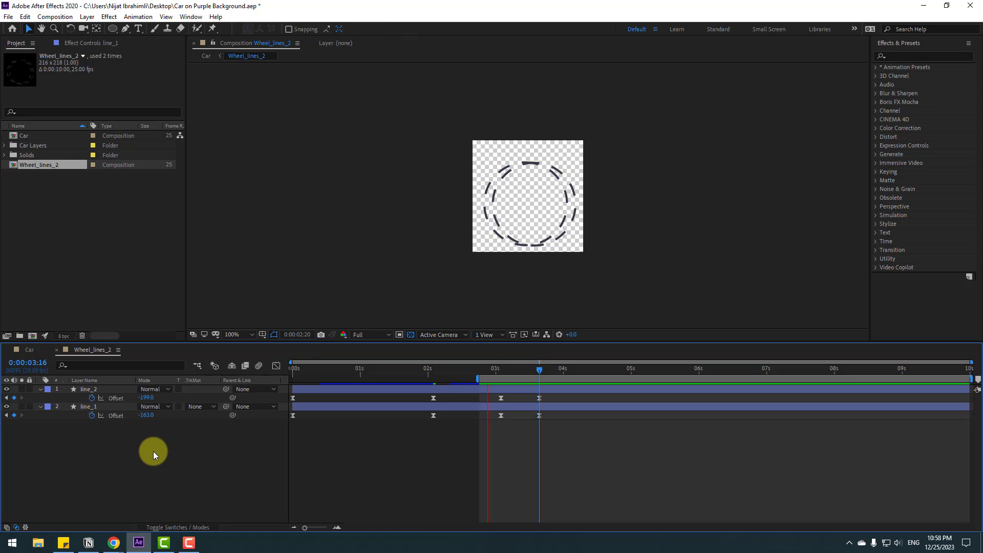
# Key line_2's Offset at -329.0 at 4:03, timed against the Car composition
pyautogui.click(28, 350)
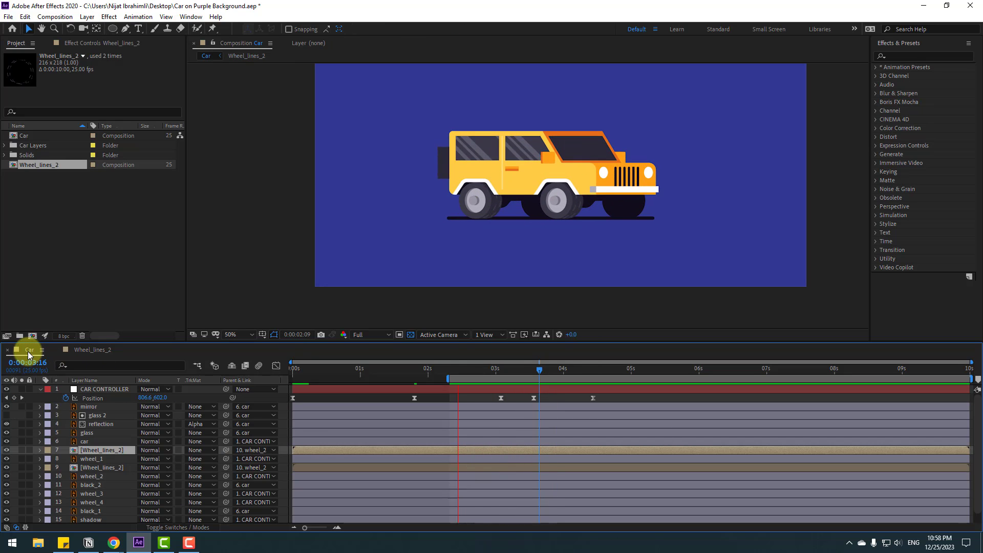
pyautogui.click(93, 349)
pyautogui.moveTo(547, 398); pyautogui.dragTo(537, 417)
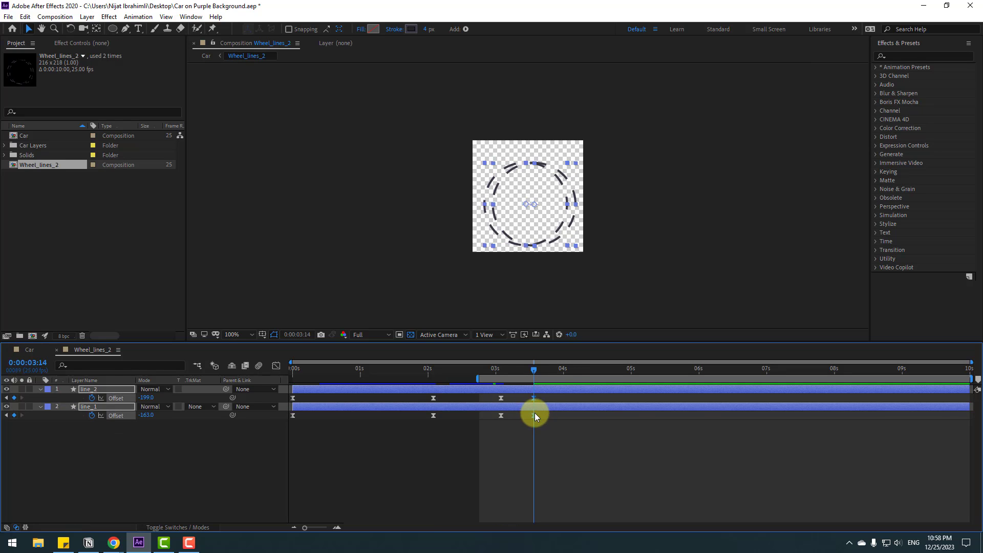
pyautogui.click(29, 350)
pyautogui.moveTo(570, 371); pyautogui.dragTo(566, 373)
pyautogui.click(101, 351)
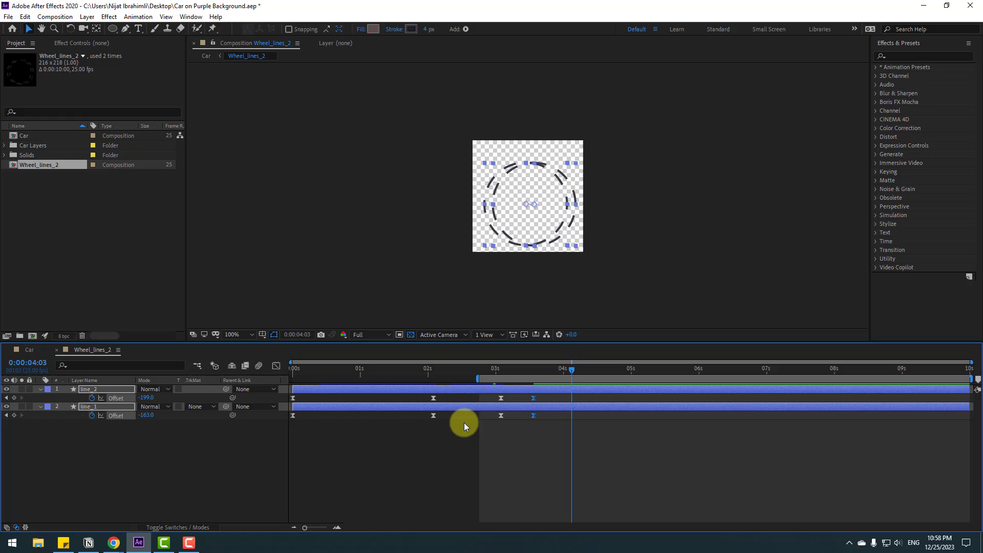
pyautogui.click(413, 450)
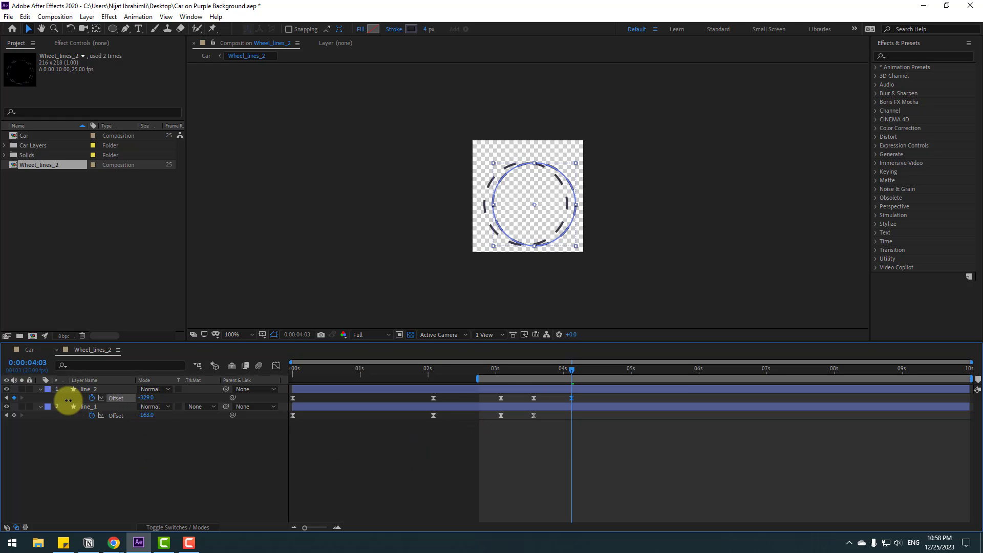